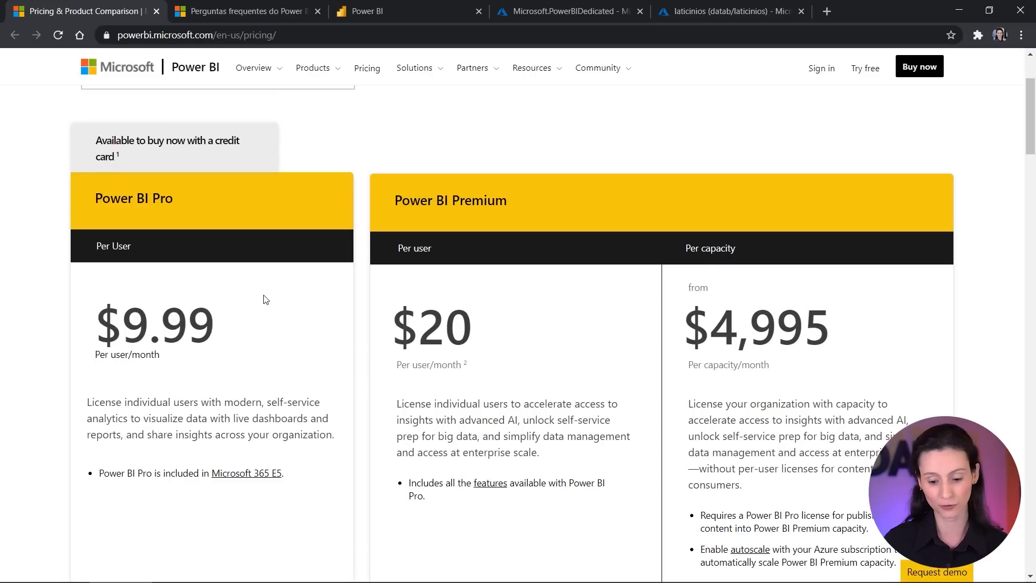
Examine which Power BI plans include paginated (RDL) reports in the plan comparison table.
scroll(264, 297, down, 10)
scroll(266, 298, down, 6)
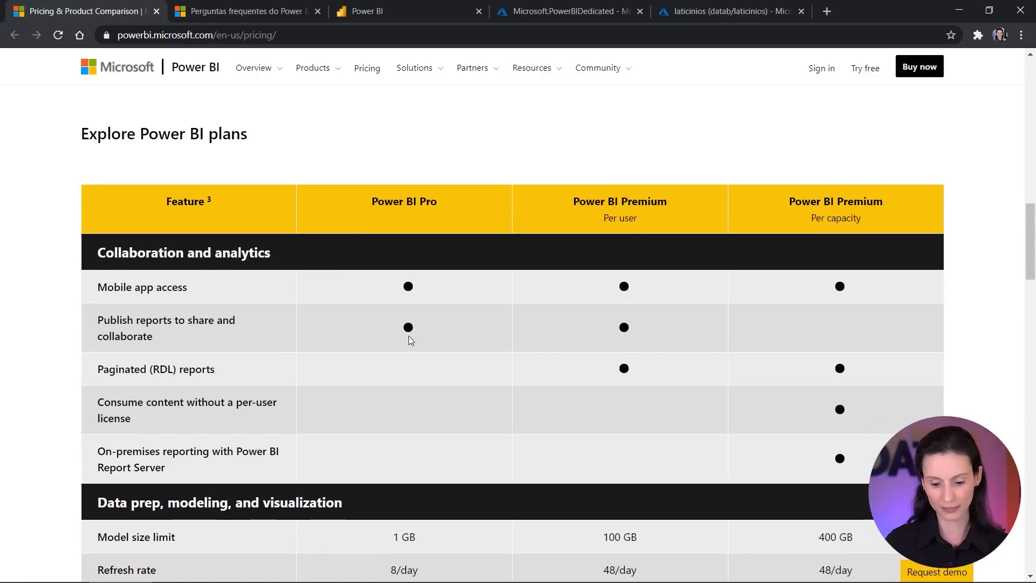
scroll(624, 292, down, 1)
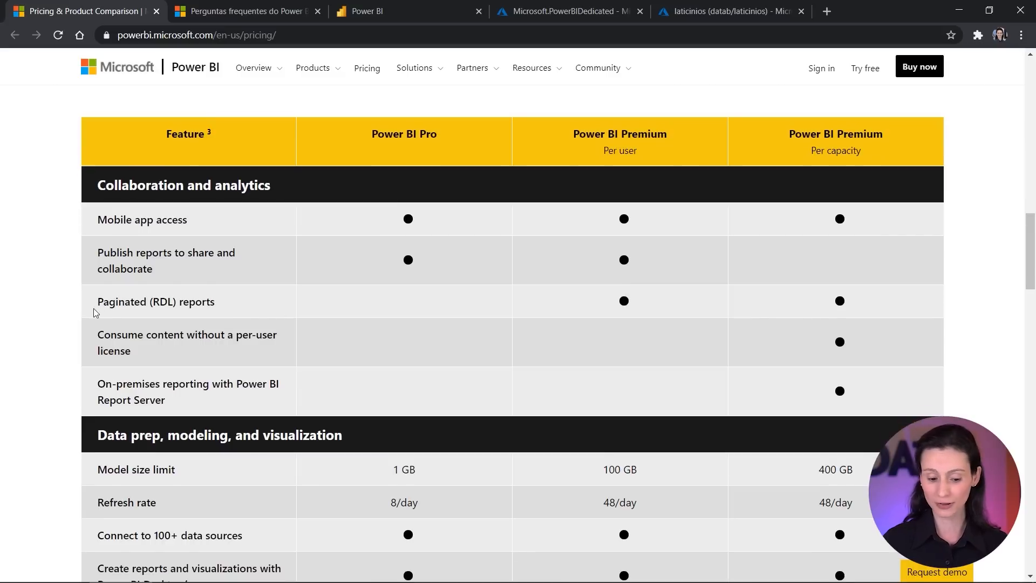
drag(94, 303, 221, 306)
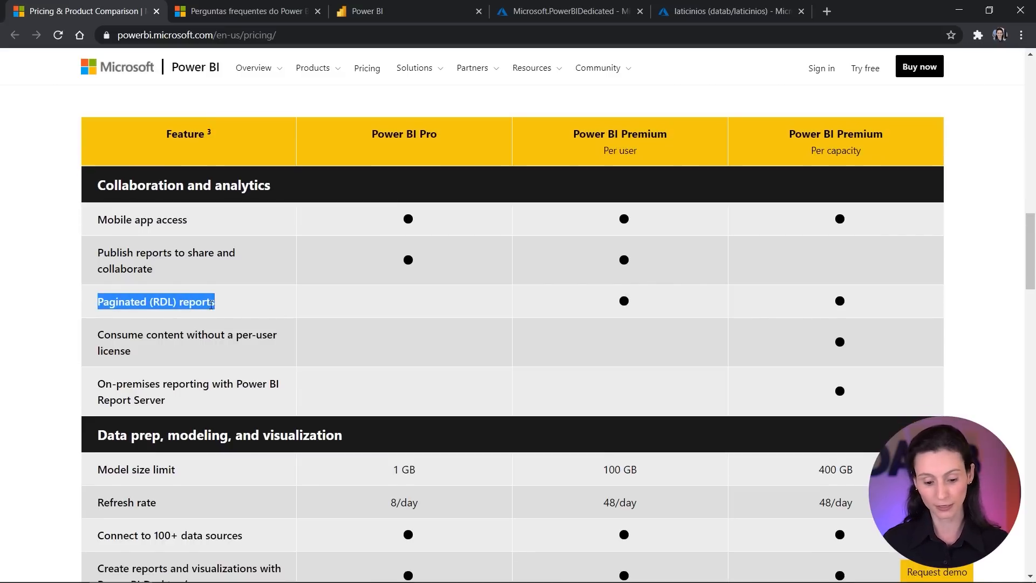
click(184, 302)
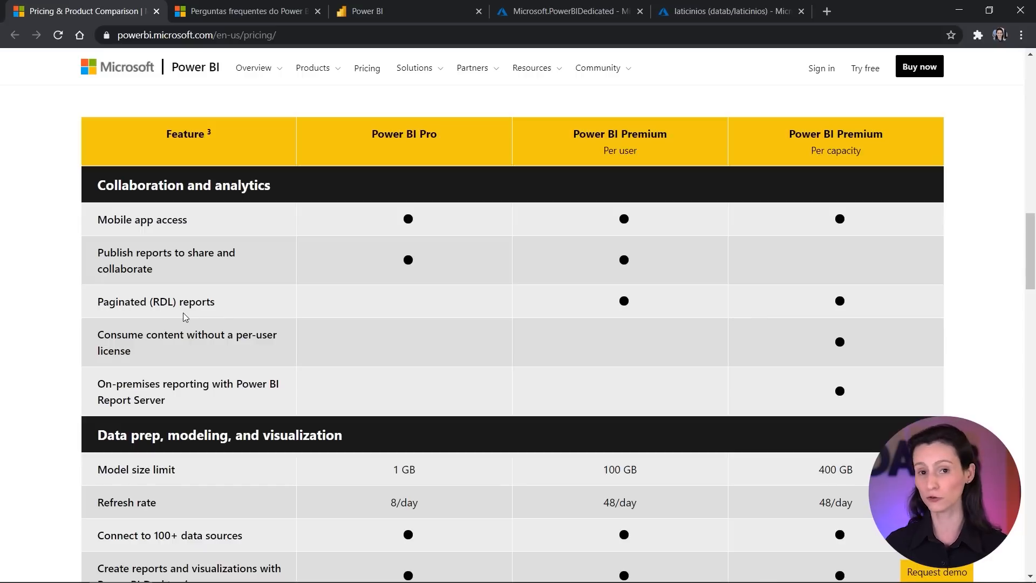
Compare the refresh rate allowed by the Pro and Premium per-user plans in the data prep section.
scroll(185, 302, down, 3)
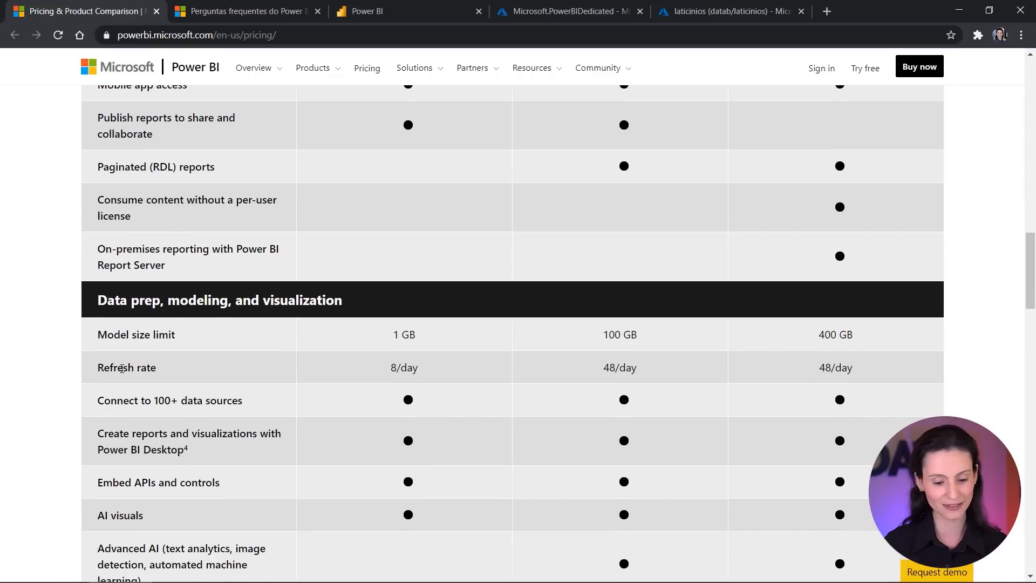
double_click(122, 368)
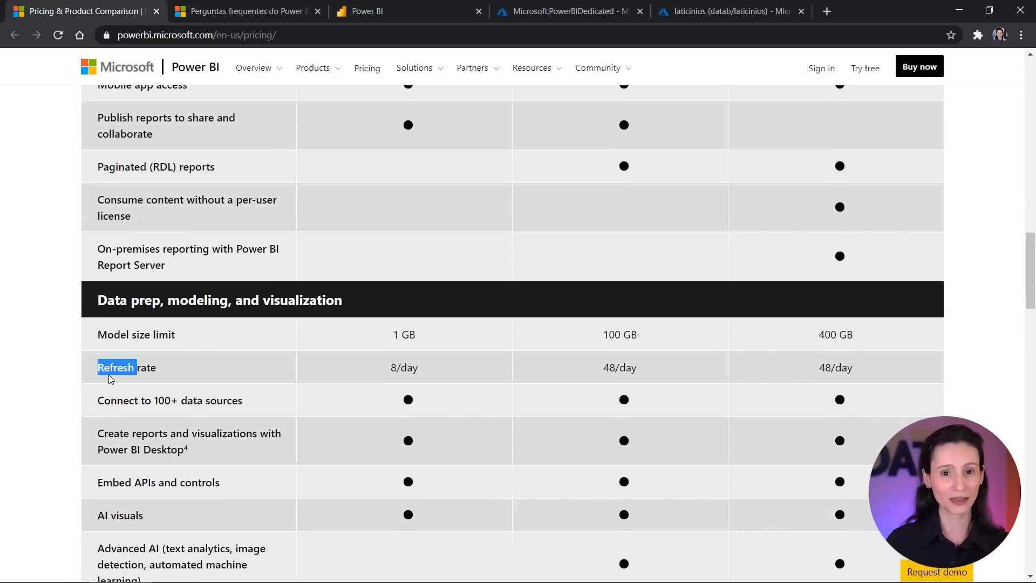
click(145, 388)
drag(391, 368, 421, 376)
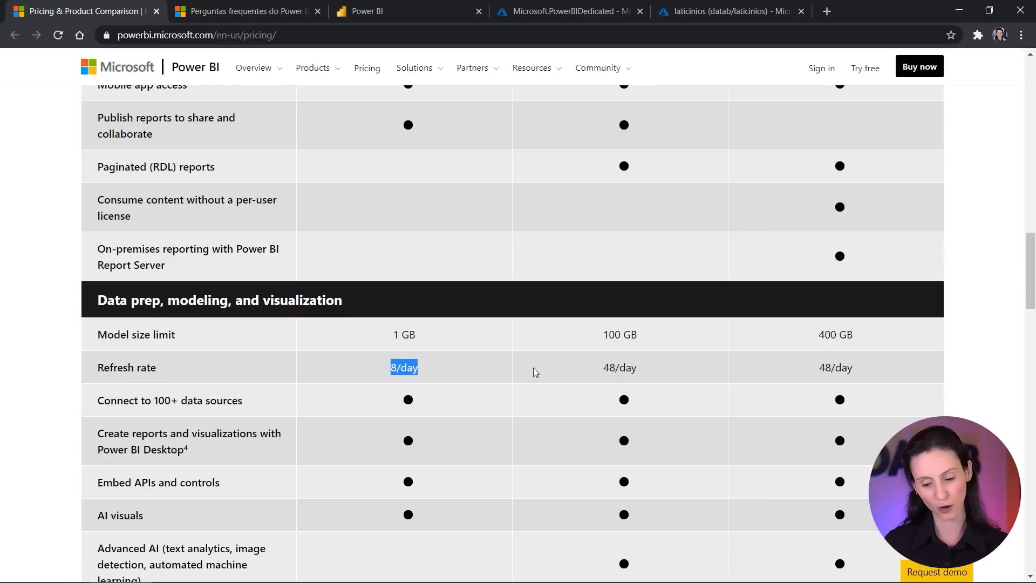
drag(603, 368, 647, 372)
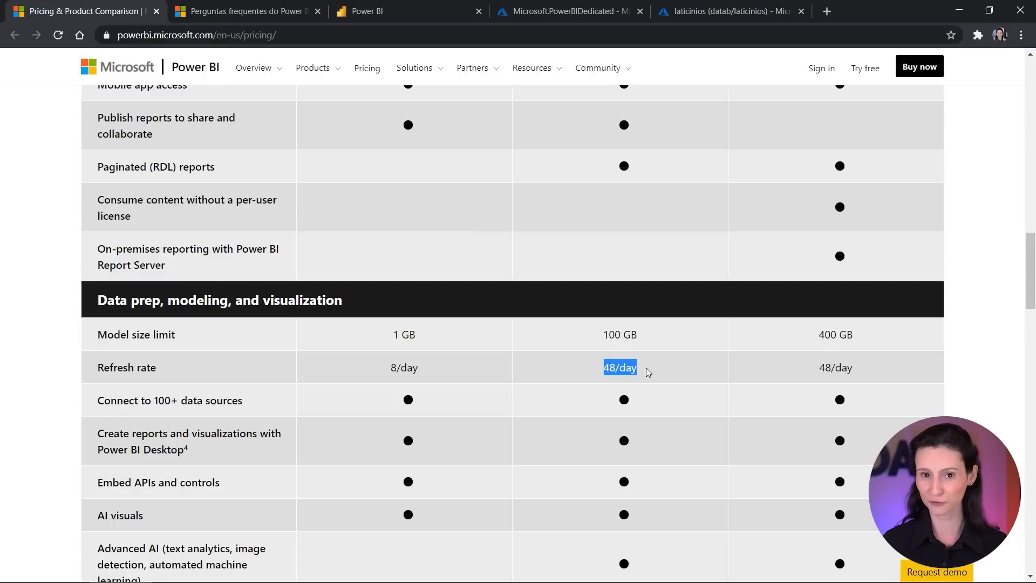
Switch to the Power BI service and open the PBI - Showcase workspace after checking its Premium marker.
click(403, 10)
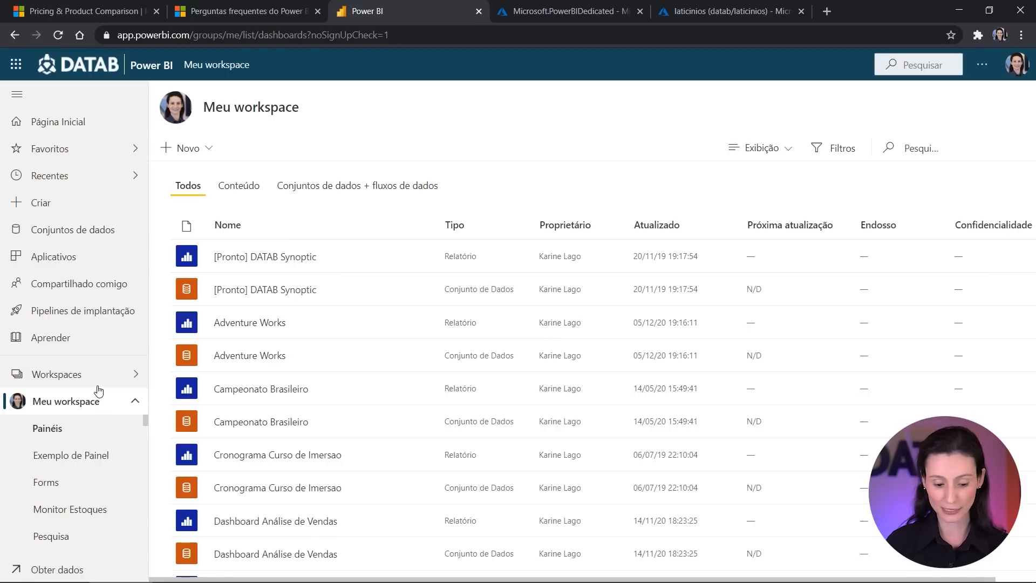
click(111, 377)
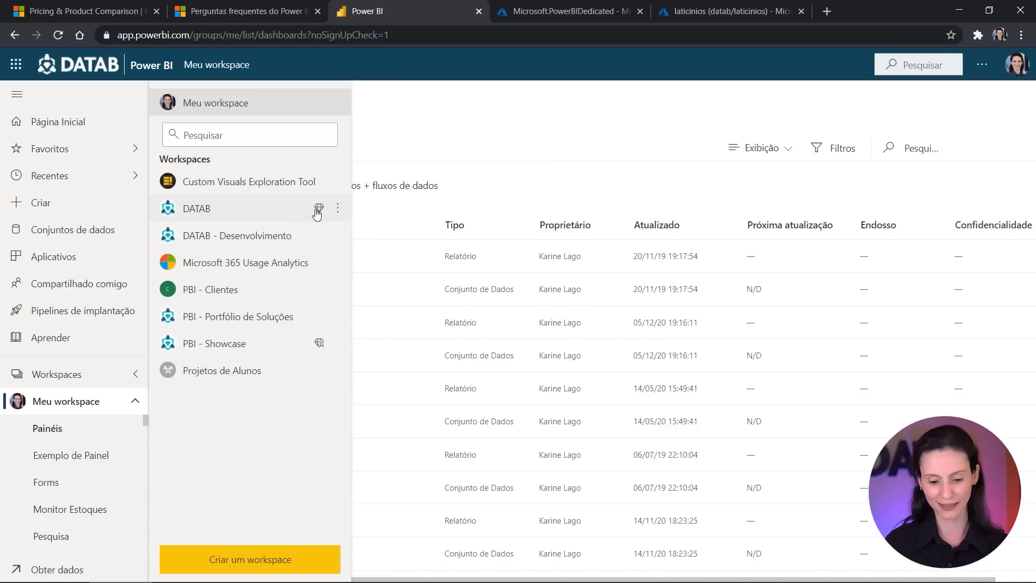
mouse_move(320, 210)
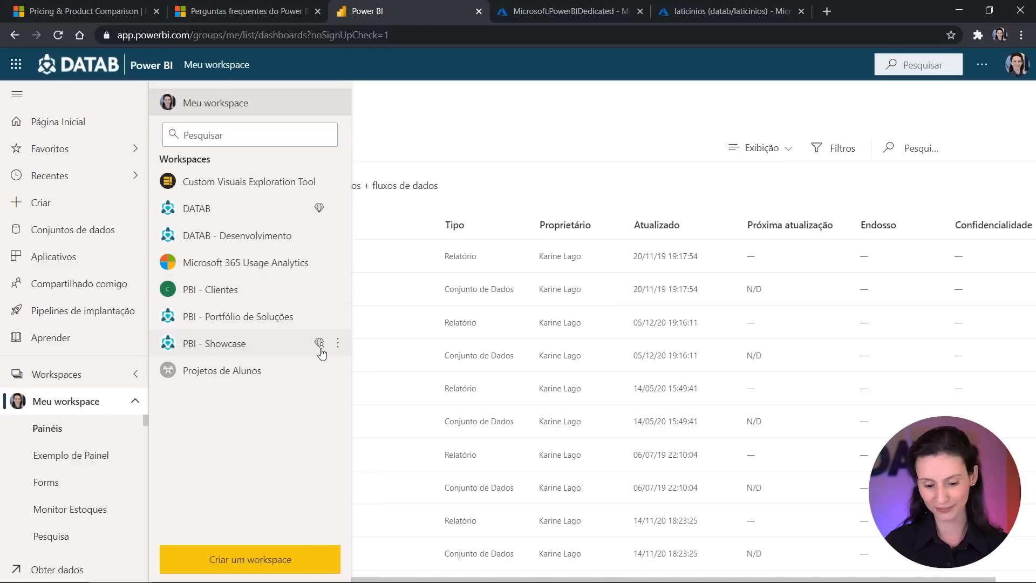
mouse_move(322, 348)
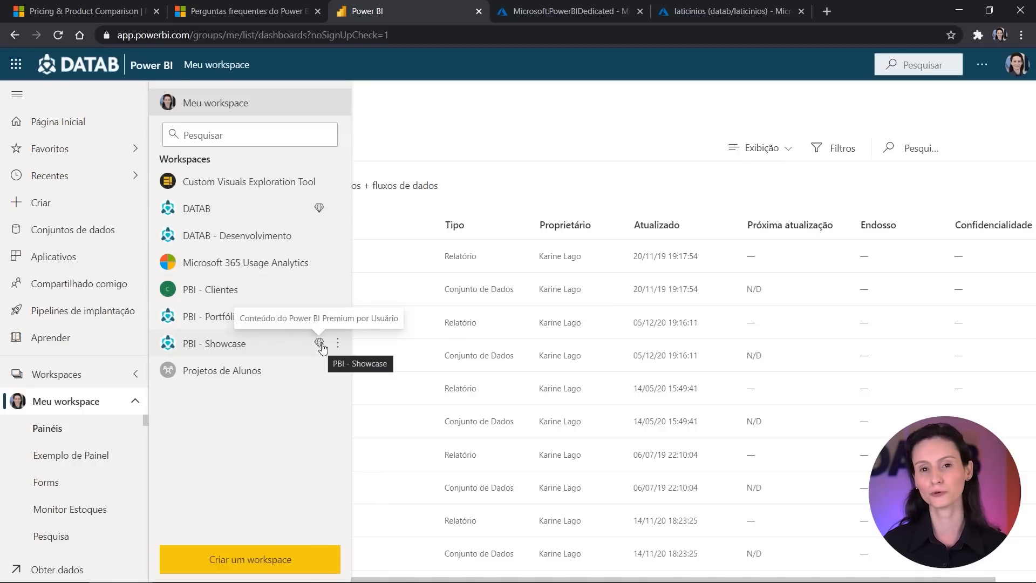
click(264, 344)
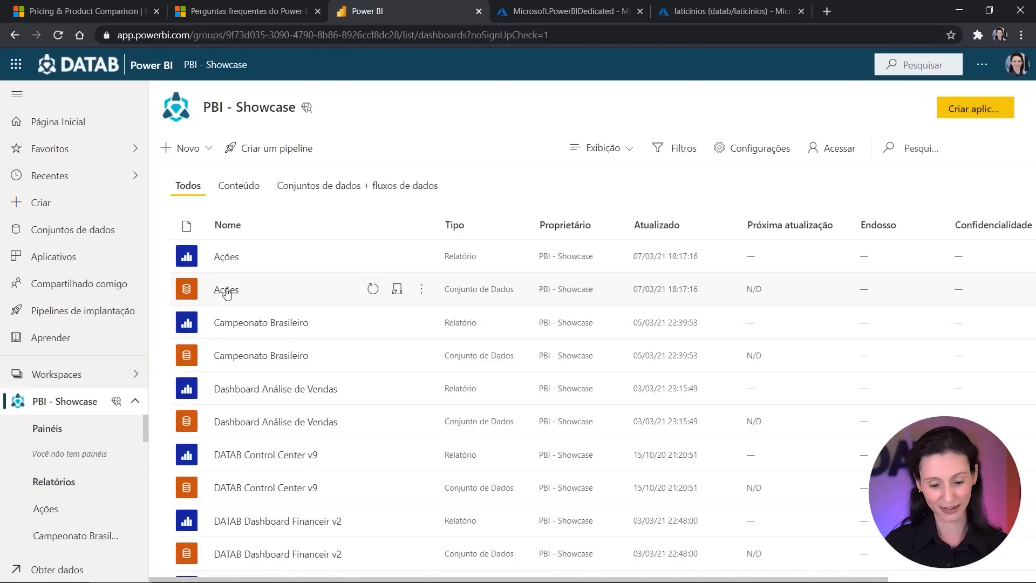
Open the refresh settings of the Ações dataset and enable its scheduled refresh.
click(397, 291)
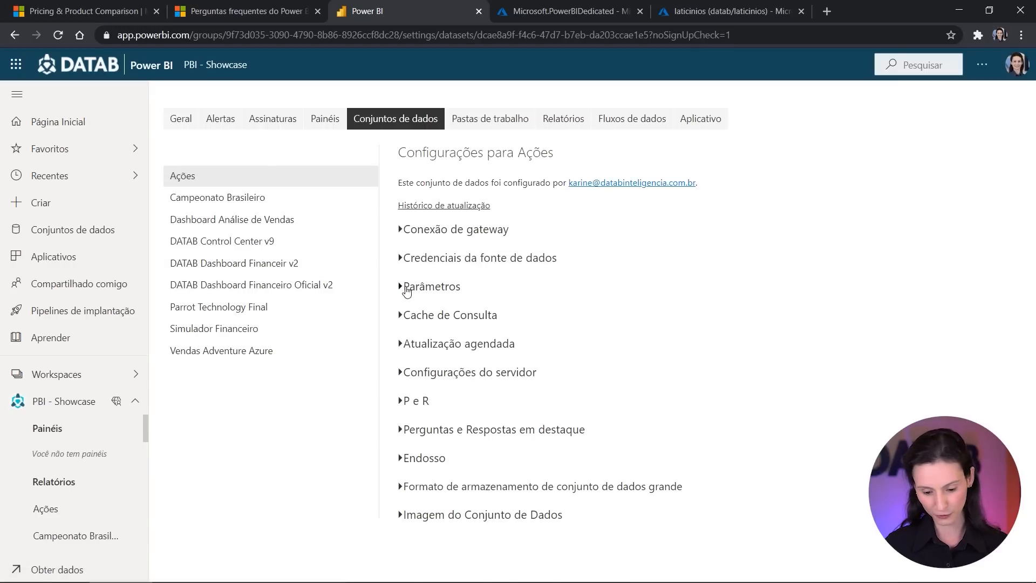
click(411, 344)
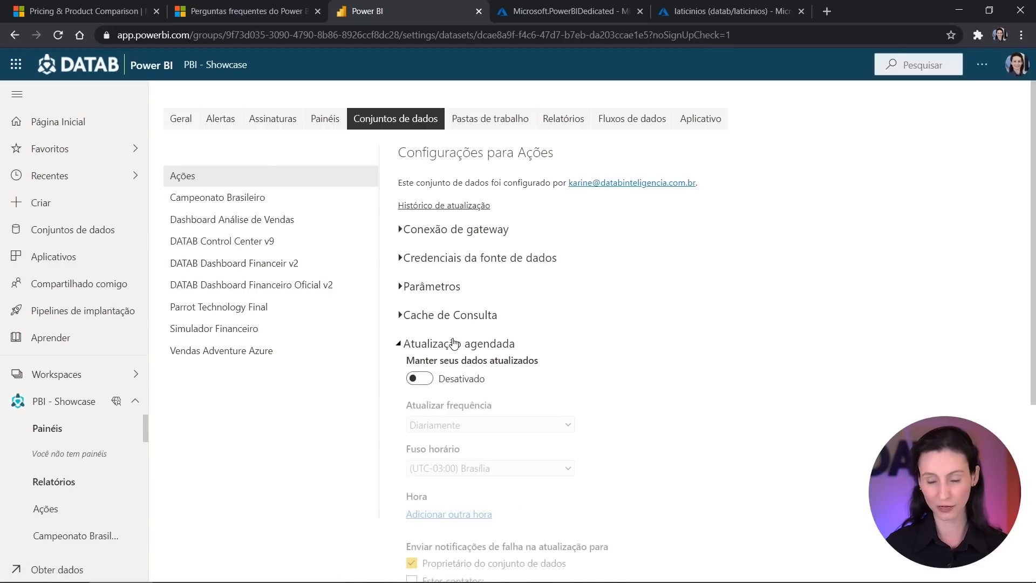
click(415, 378)
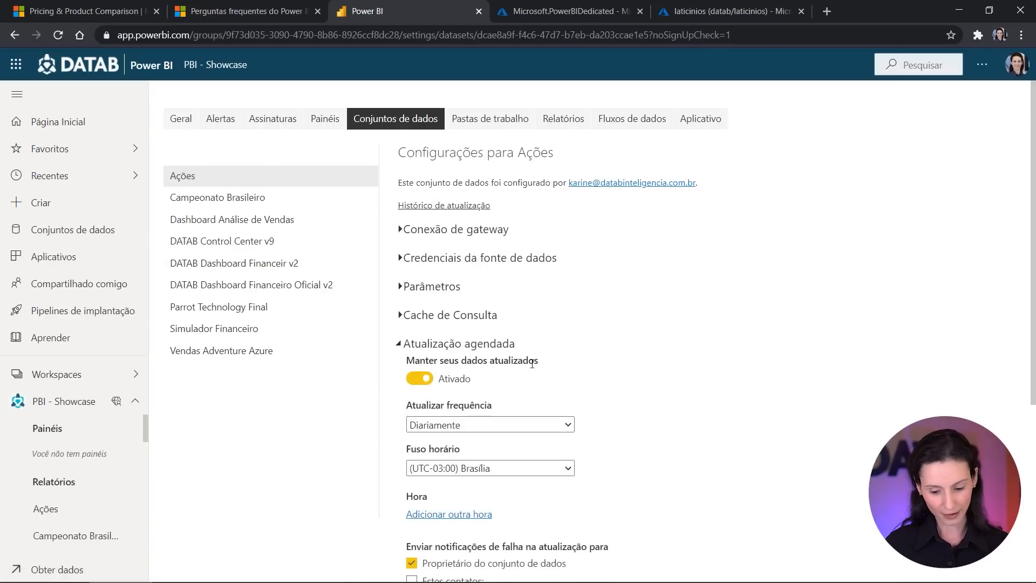
Add a daily refresh time of 8:00 AM to the dataset's schedule.
scroll(599, 363, down, 5)
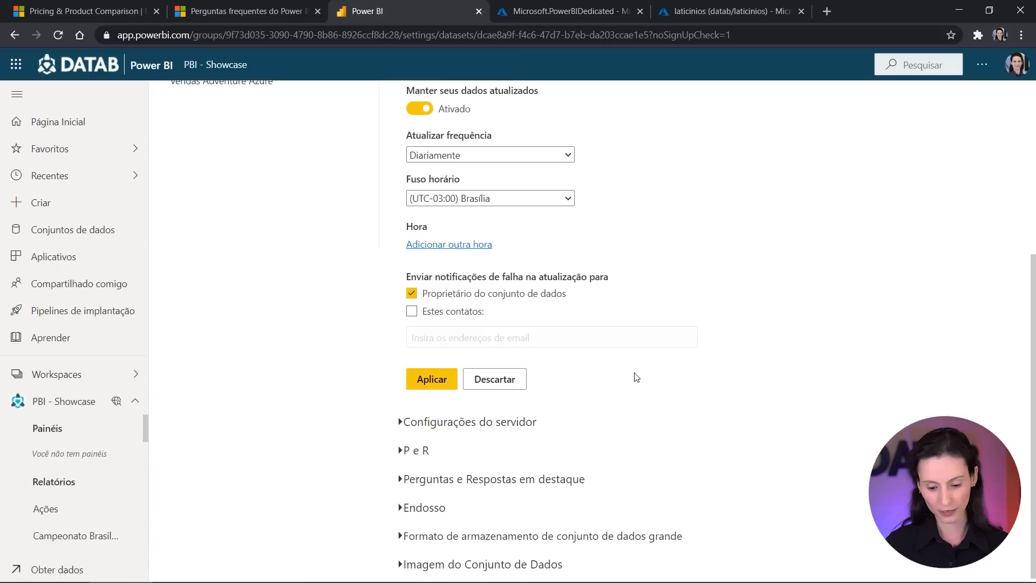
click(475, 247)
click(421, 246)
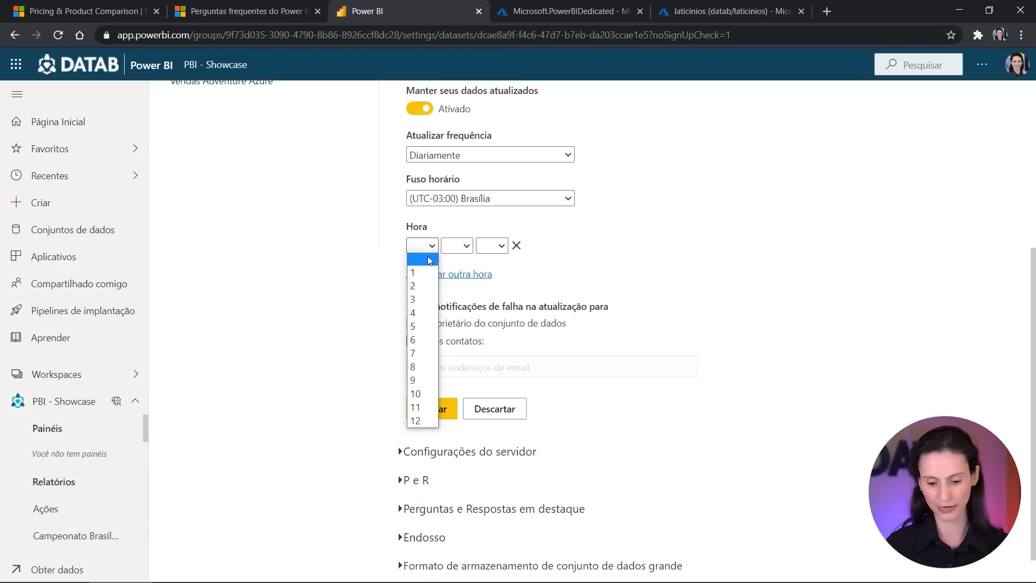
click(416, 367)
click(456, 245)
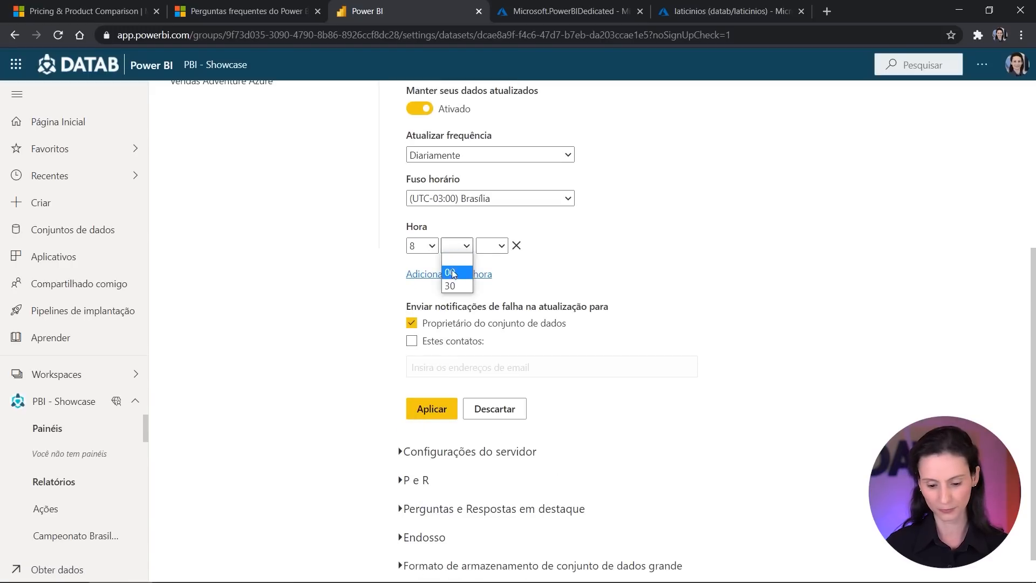
click(453, 268)
click(491, 245)
click(487, 272)
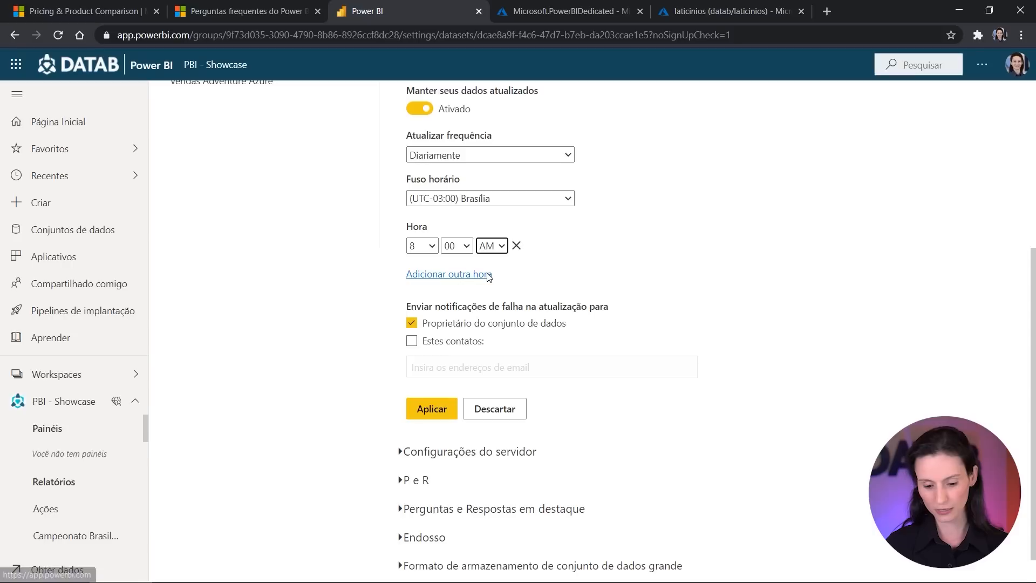
Add seven blank refresh times so the schedule holds eight time slots.
click(474, 274)
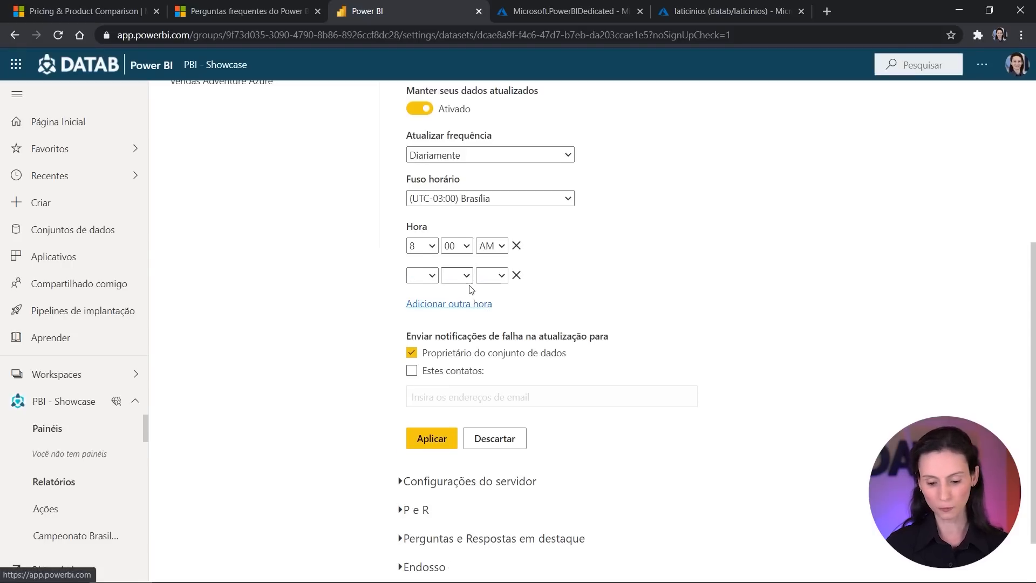
click(468, 305)
click(467, 334)
click(466, 363)
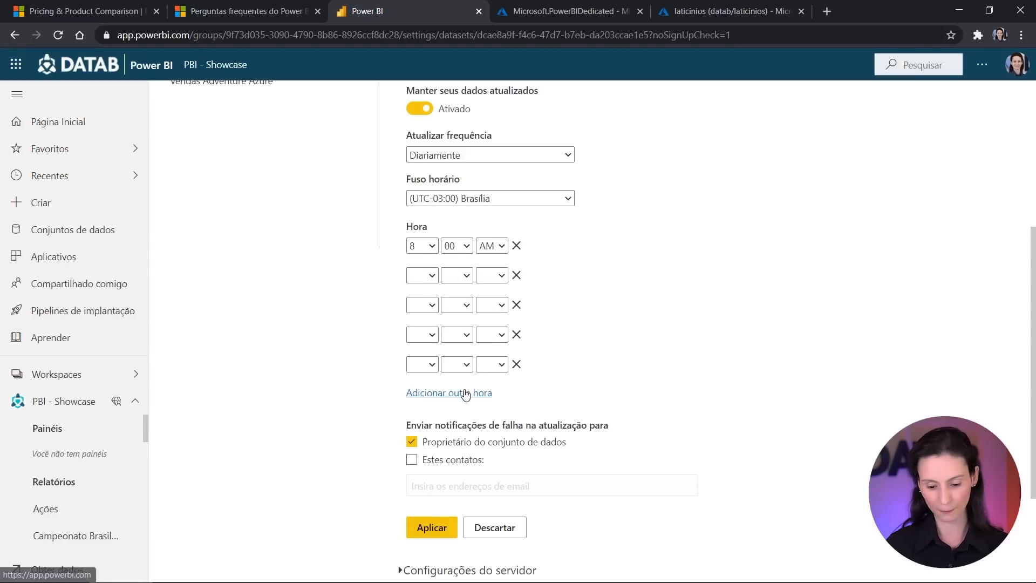
click(465, 393)
click(464, 423)
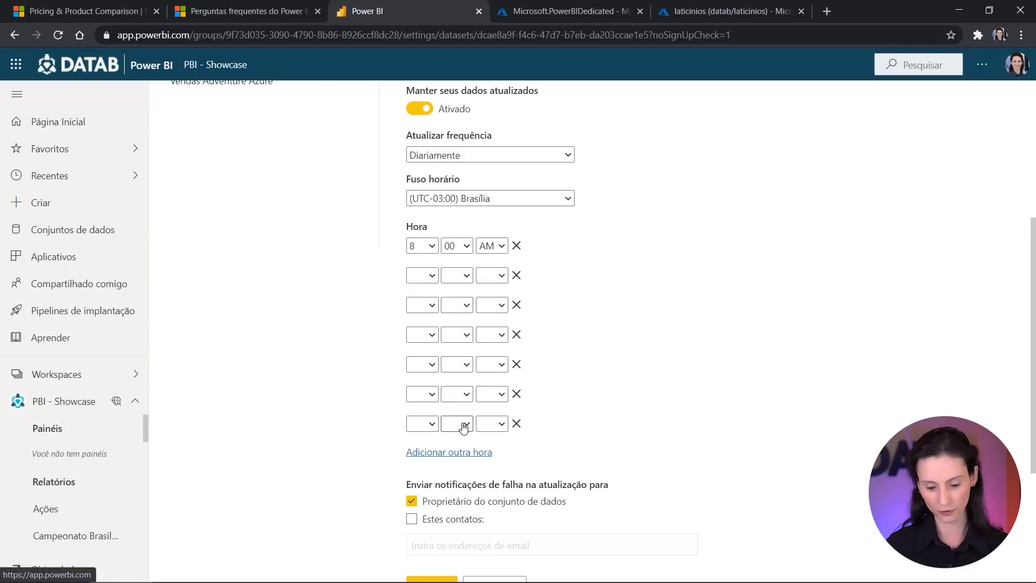
click(461, 453)
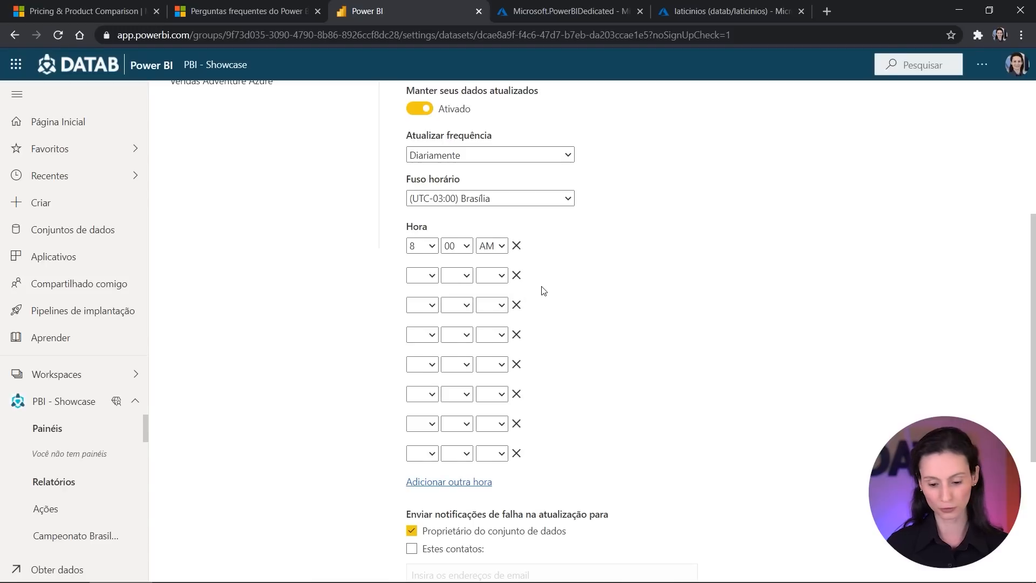
Keep adding blank refresh times beyond eight until the schedule has more than twenty time slots.
scroll(541, 289, down, 2)
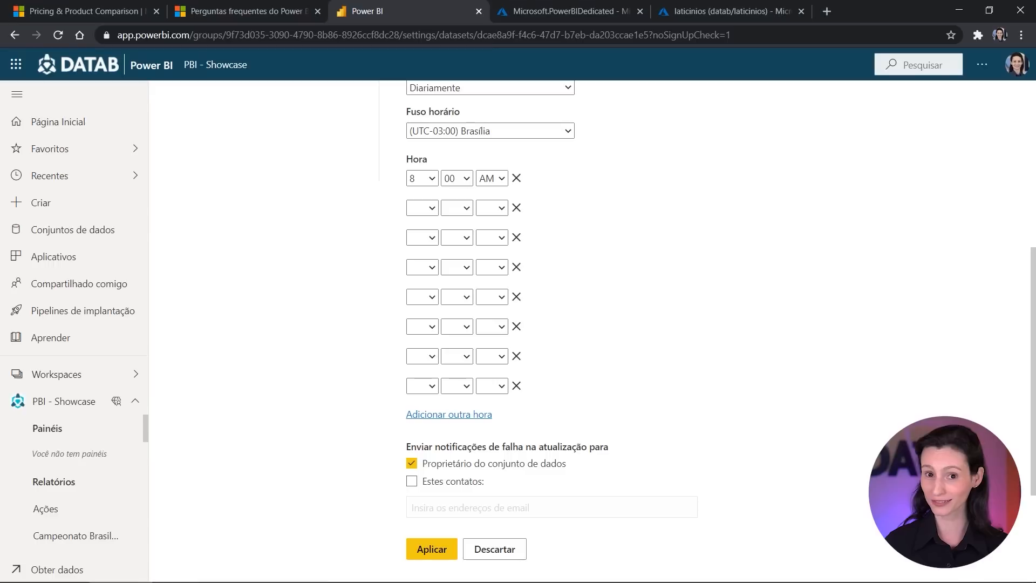
click(464, 415)
click(457, 446)
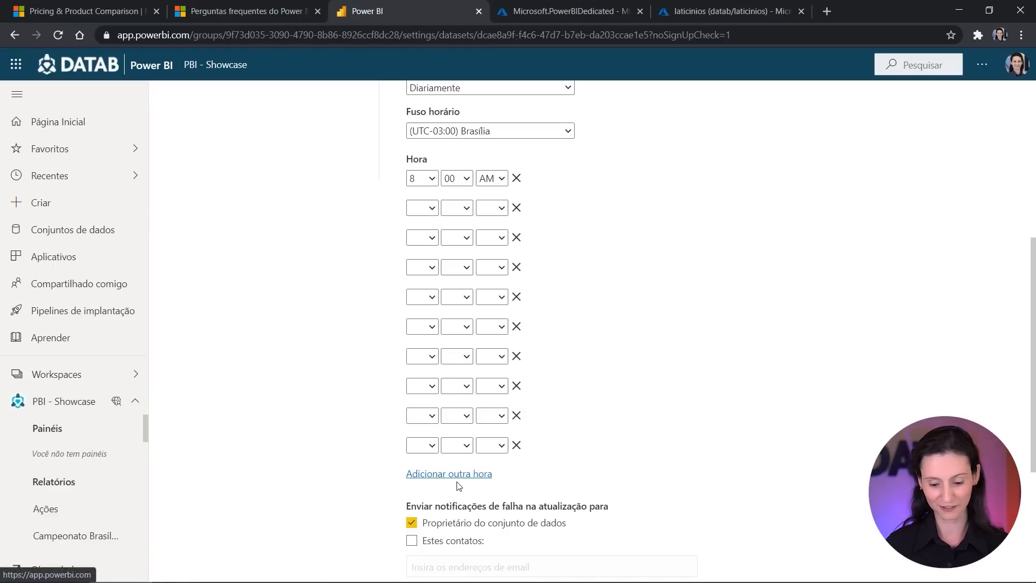
click(458, 476)
click(458, 507)
scroll(484, 507, down, 5)
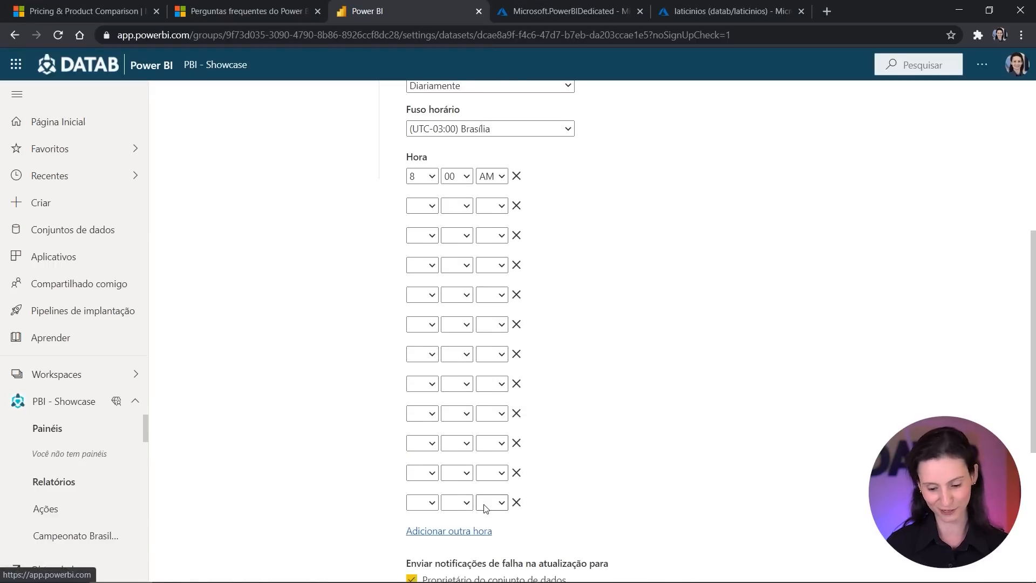
click(486, 266)
click(481, 297)
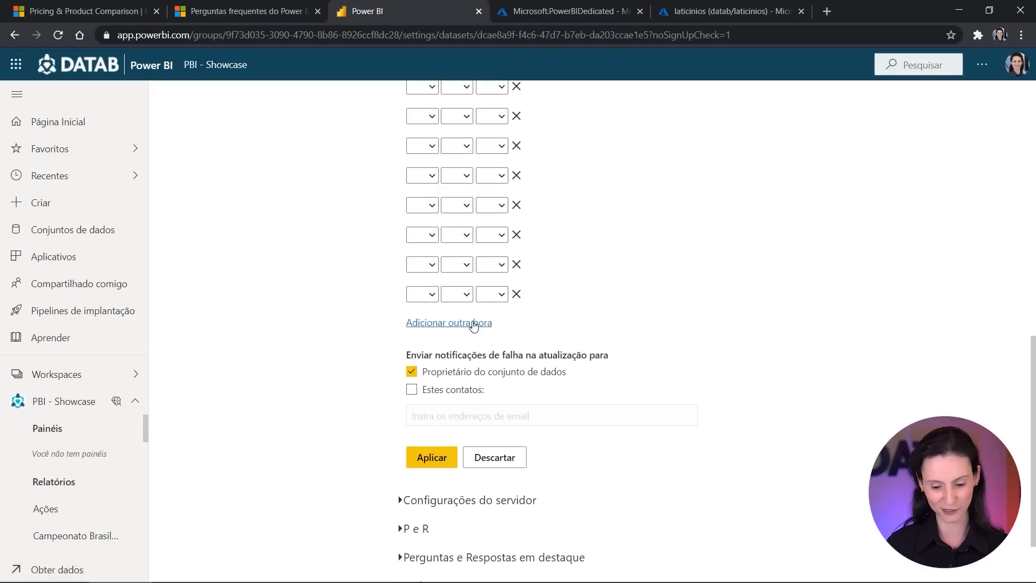
click(473, 326)
click(464, 352)
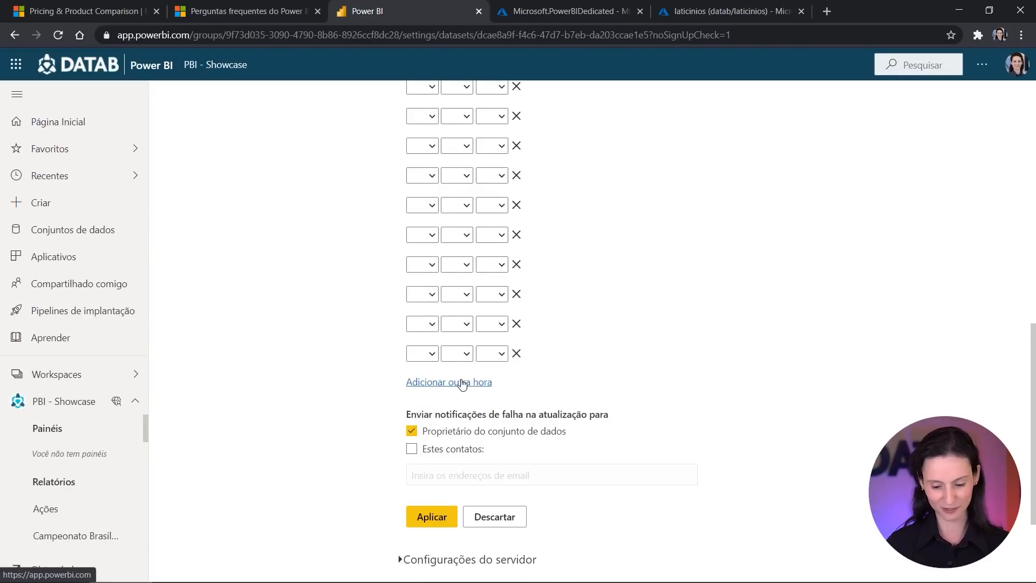
click(463, 381)
click(464, 412)
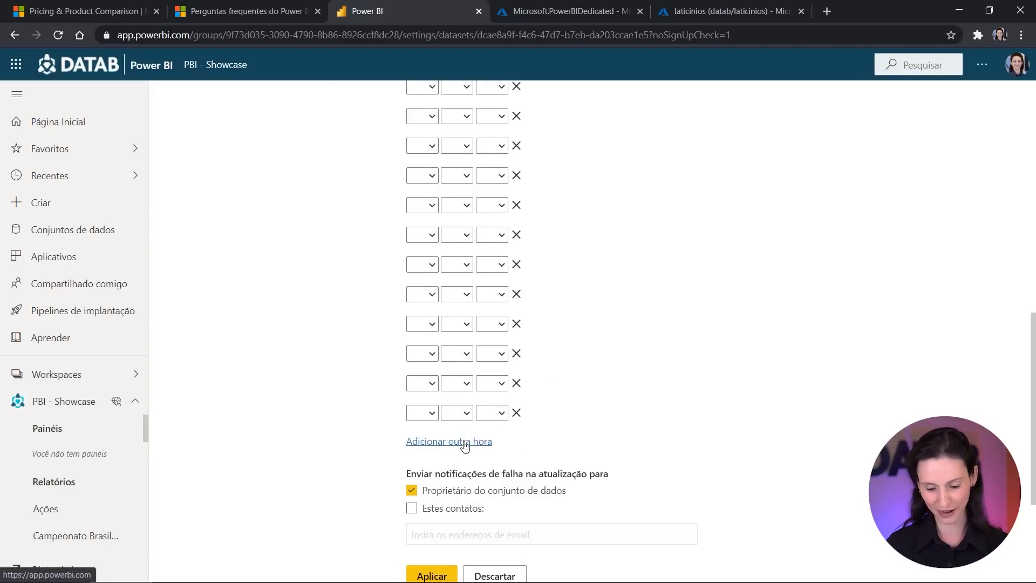
click(467, 442)
click(467, 472)
click(467, 500)
click(467, 531)
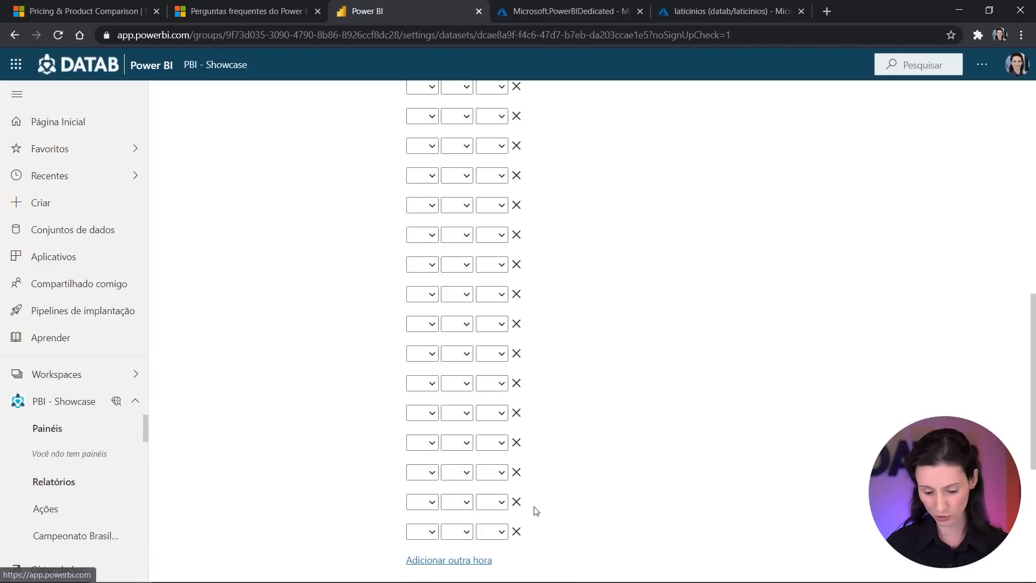
Check the minute options offered for a blank refresh time and return to the Power BI pricing comparison page.
scroll(477, 438, down, 2)
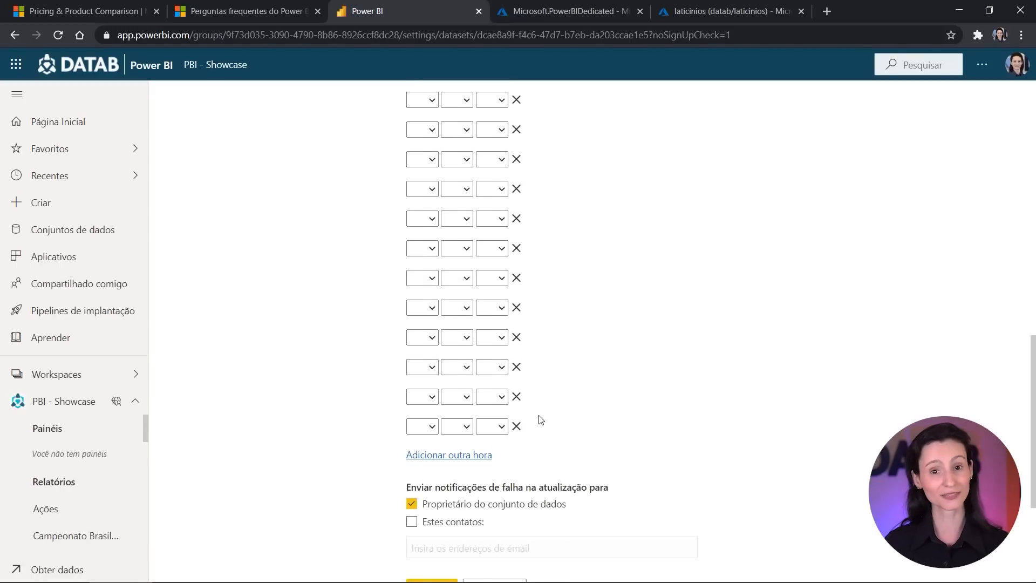
scroll(542, 402, up, 5)
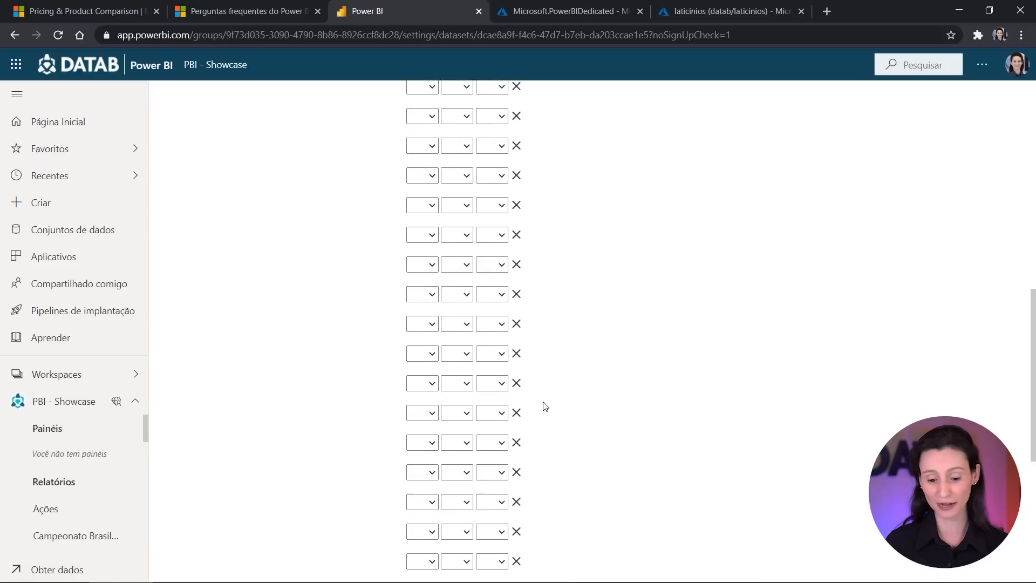
click(454, 164)
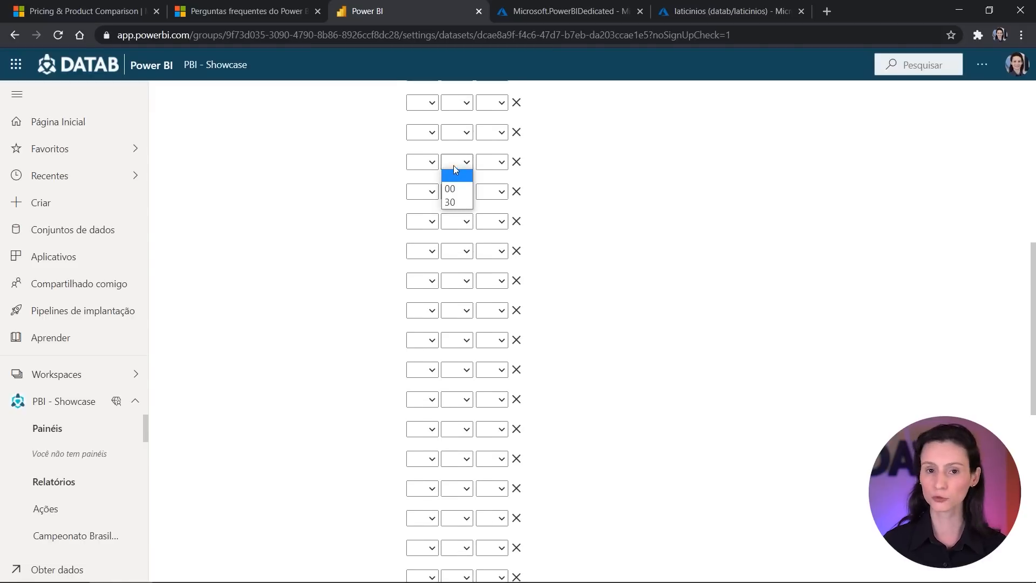
click(178, 5)
click(123, 5)
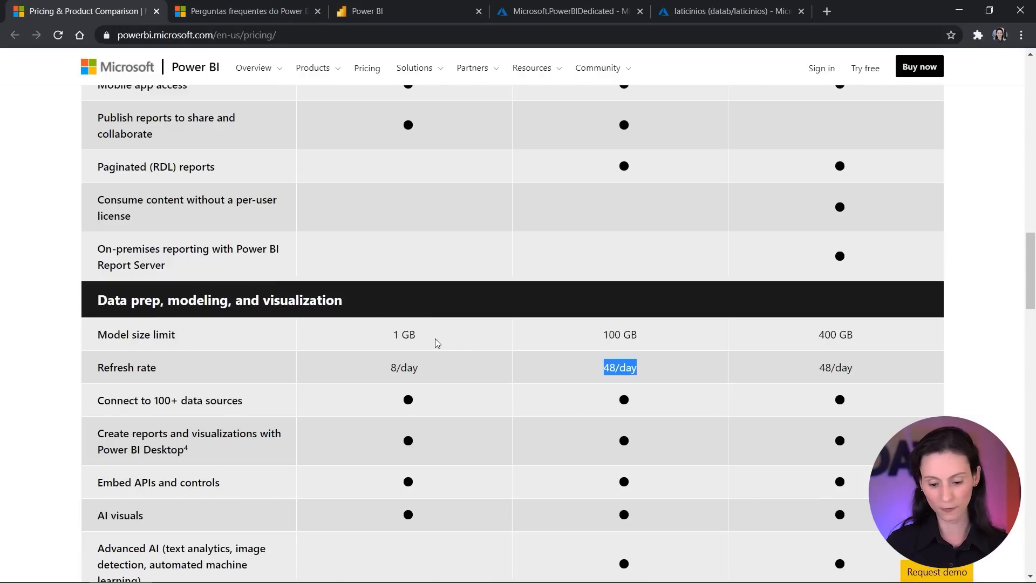
Compare the model size limit and maximum storage of Power BI Pro and Premium per user in the pricing table.
drag(435, 340, 386, 343)
drag(599, 335, 659, 336)
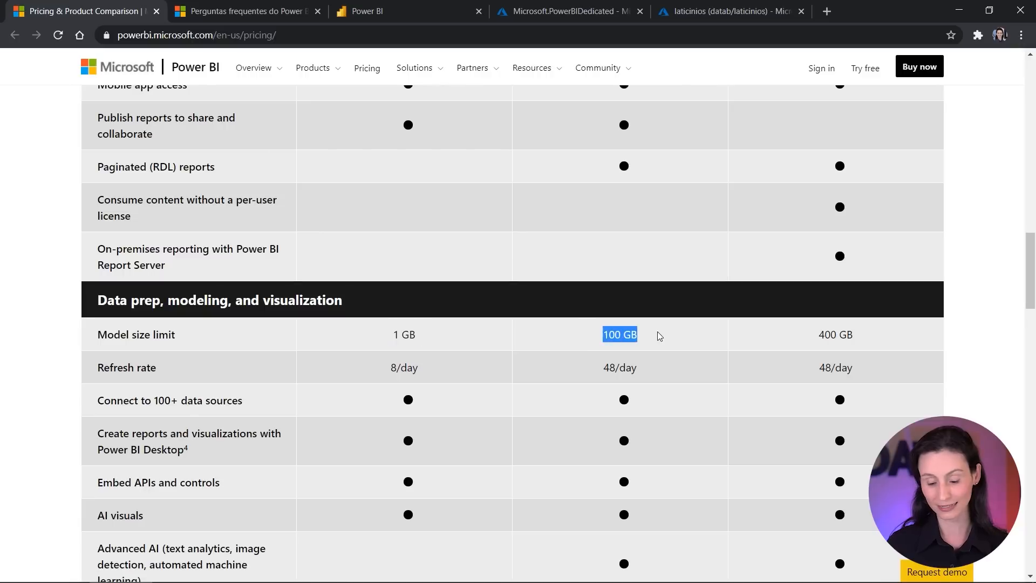
scroll(649, 353, down, 10)
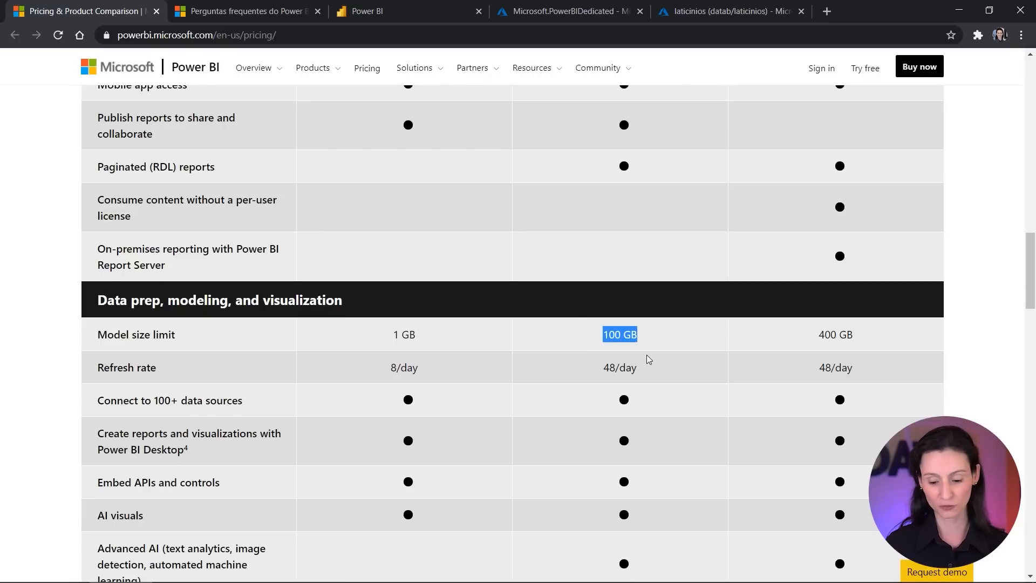
scroll(648, 359, down, 1)
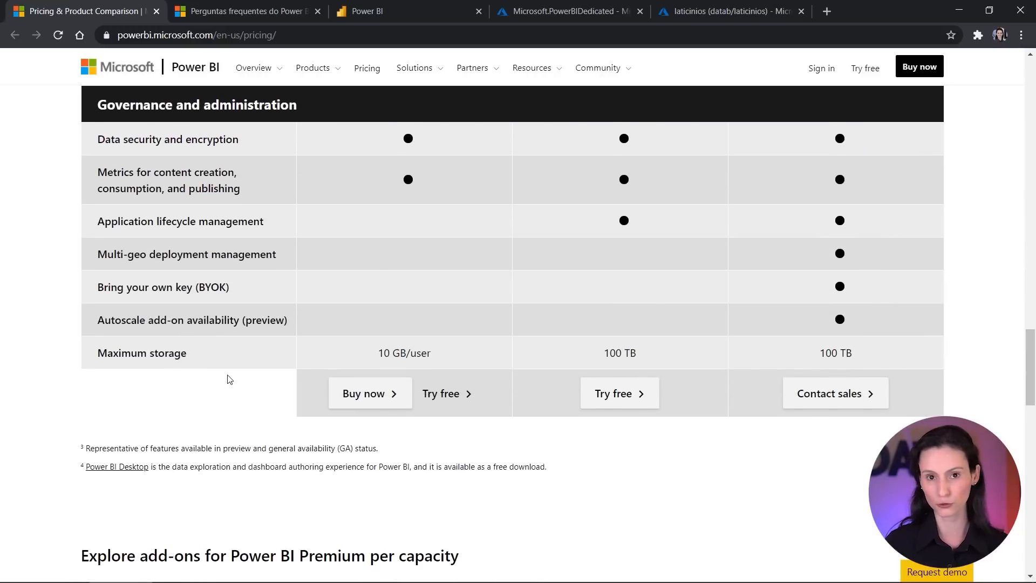
drag(383, 353, 430, 353)
drag(602, 352, 650, 356)
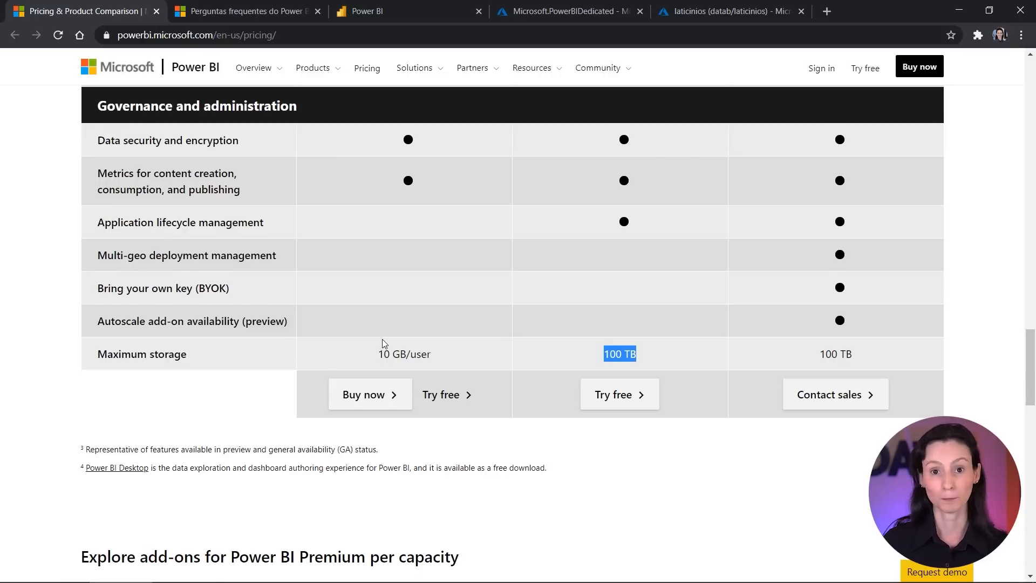
Check which plans include AI visuals and Advanced AI in the data prep, modeling, and visualization section.
click(461, 429)
scroll(461, 428, up, 2)
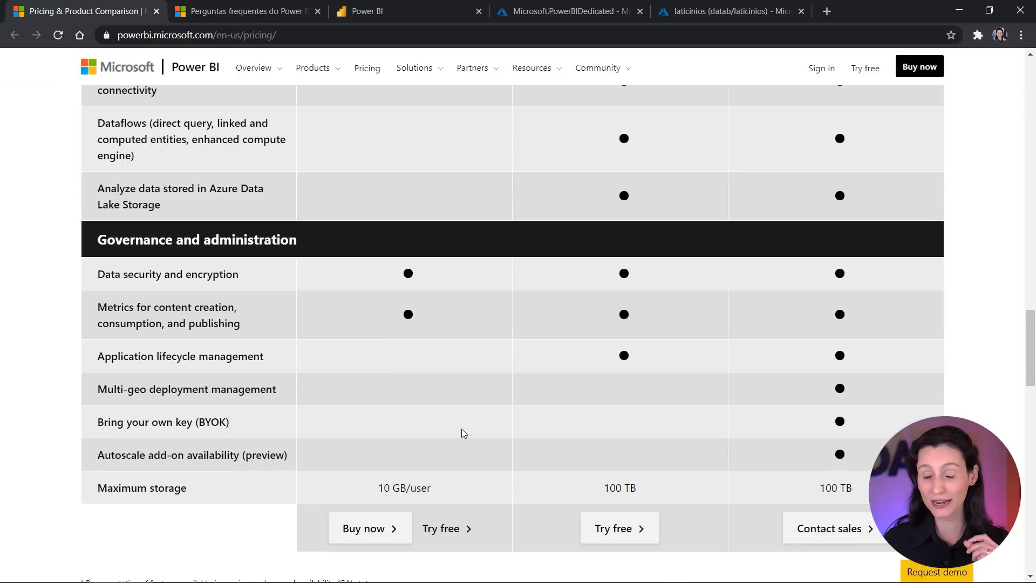
scroll(461, 428, up, 5)
scroll(461, 430, up, 1)
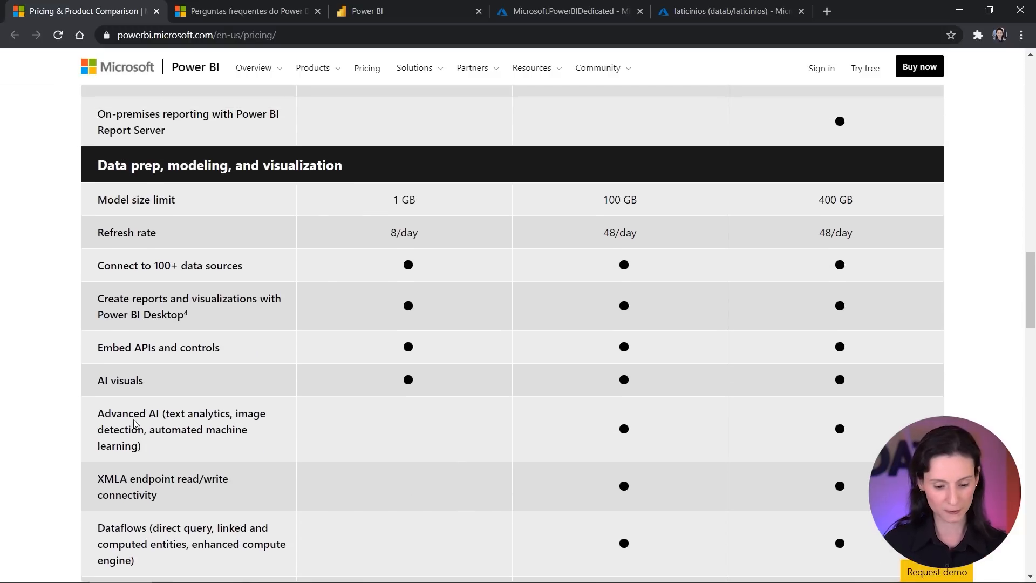
drag(155, 390, 118, 376)
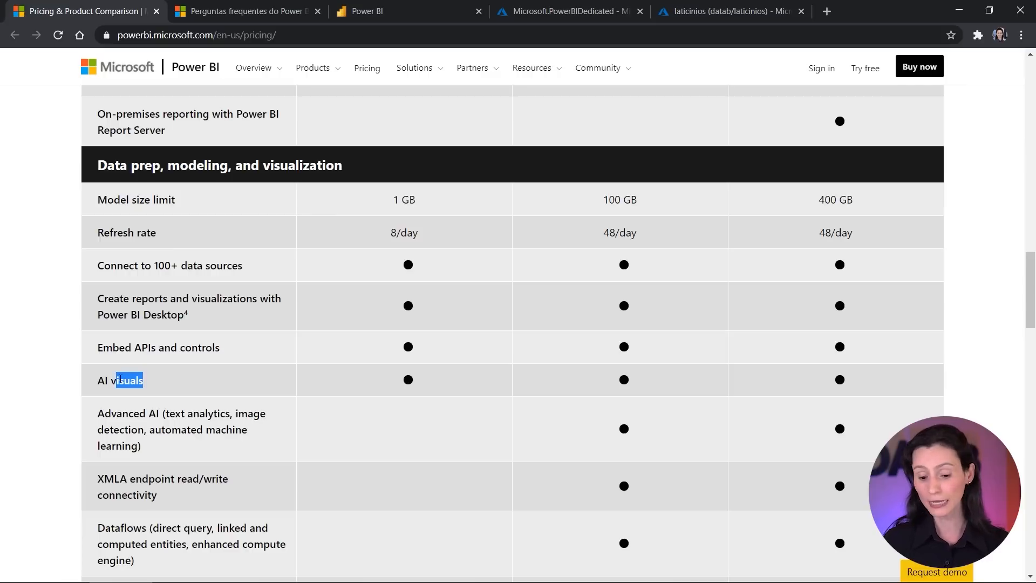
drag(97, 412, 163, 413)
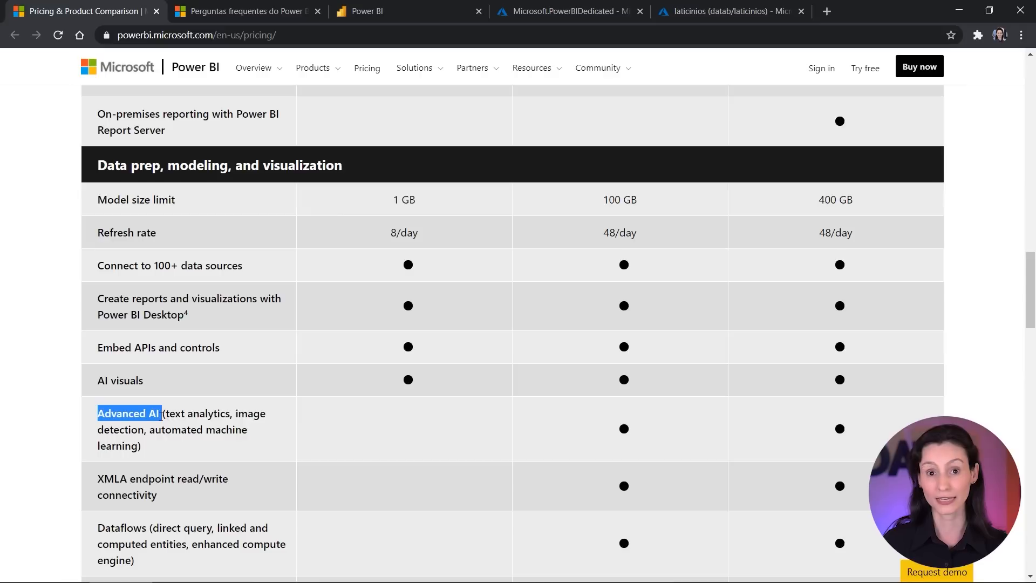
click(334, 433)
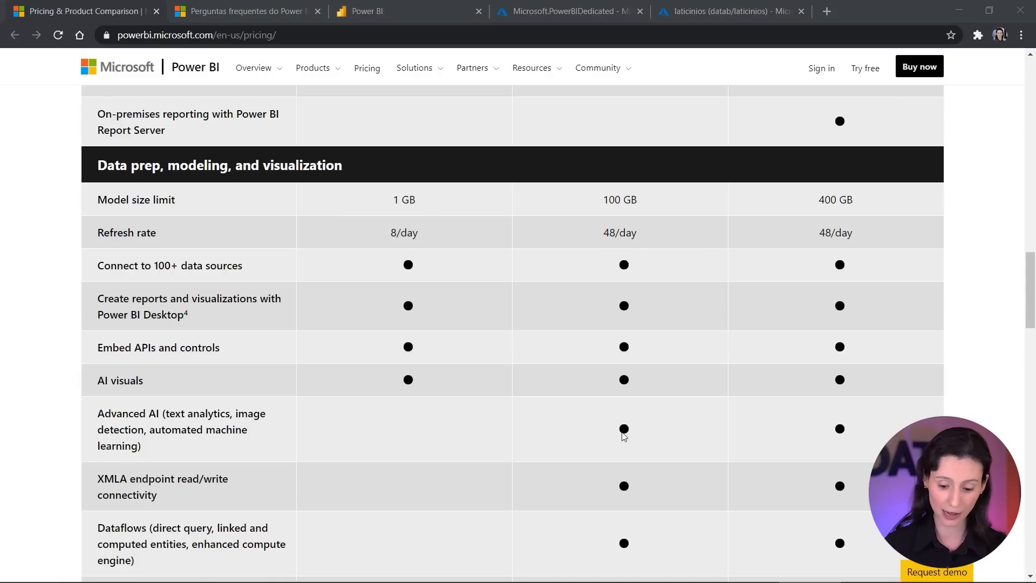
Switch to Power BI Desktop and, in the Power Query Editor, select the Tag images function of Pesquisa Visual for the AvaliaçõesHoteis query.
key(alt+Tab)
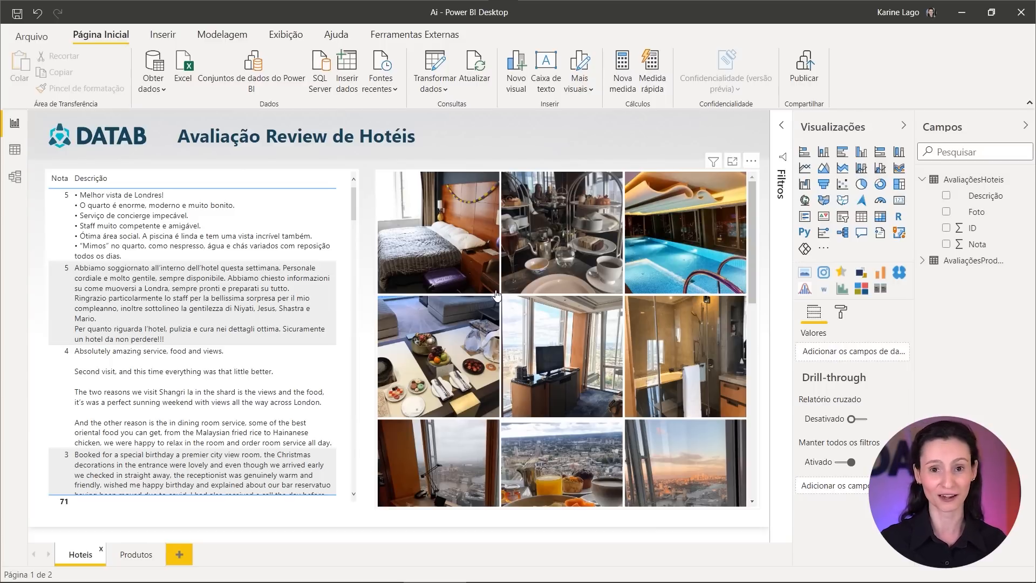
click(437, 63)
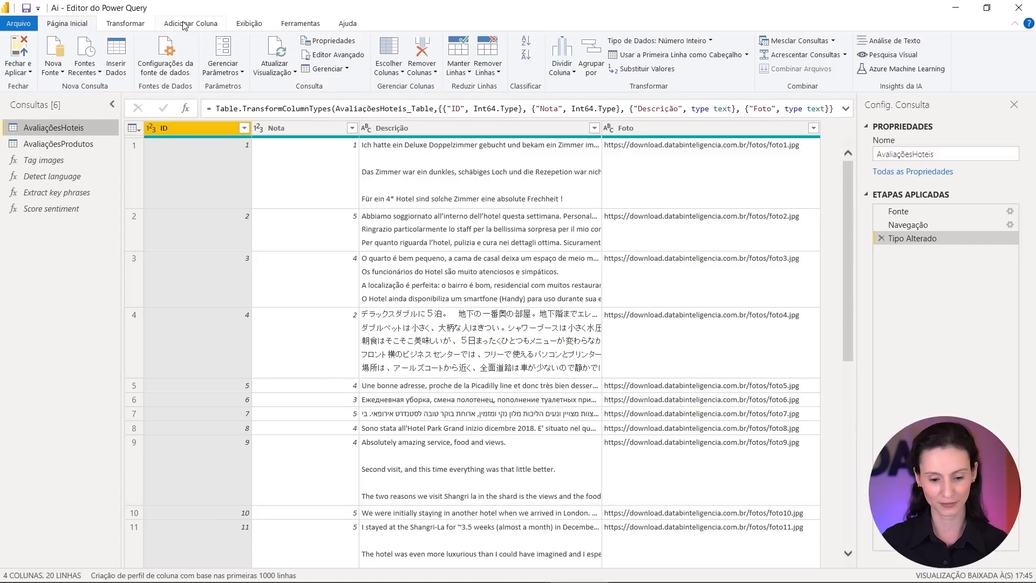
click(186, 24)
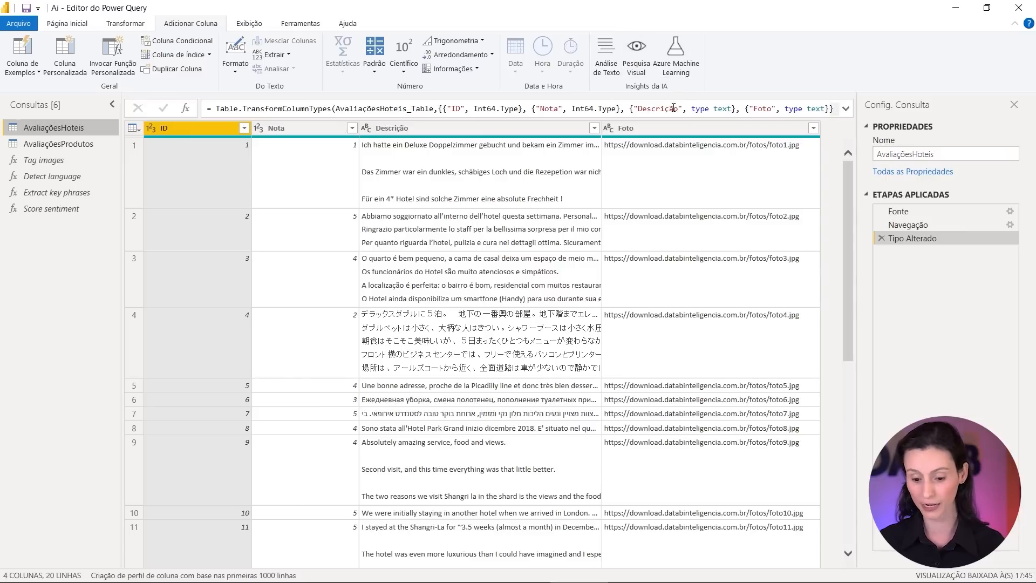
click(632, 63)
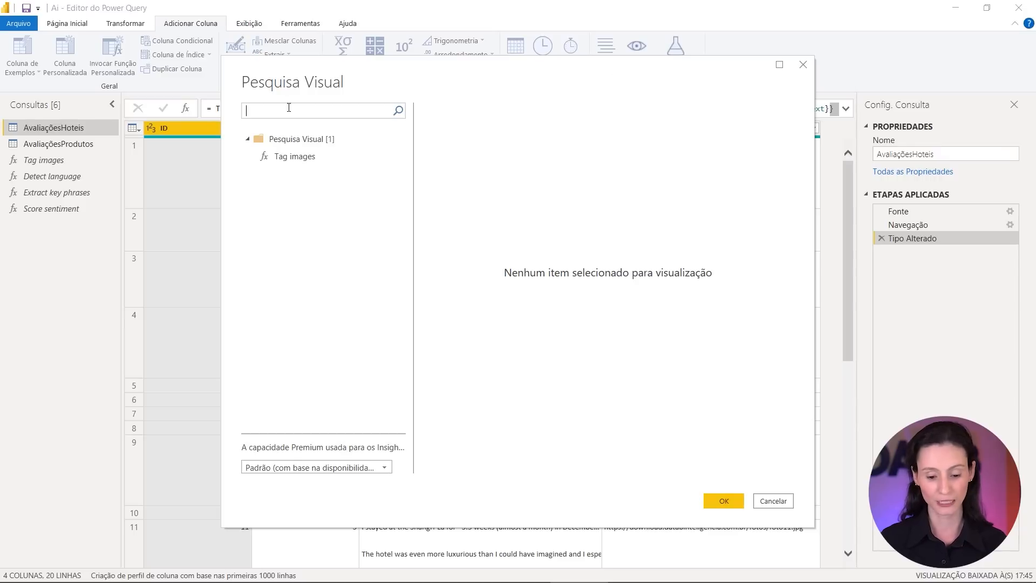
click(294, 157)
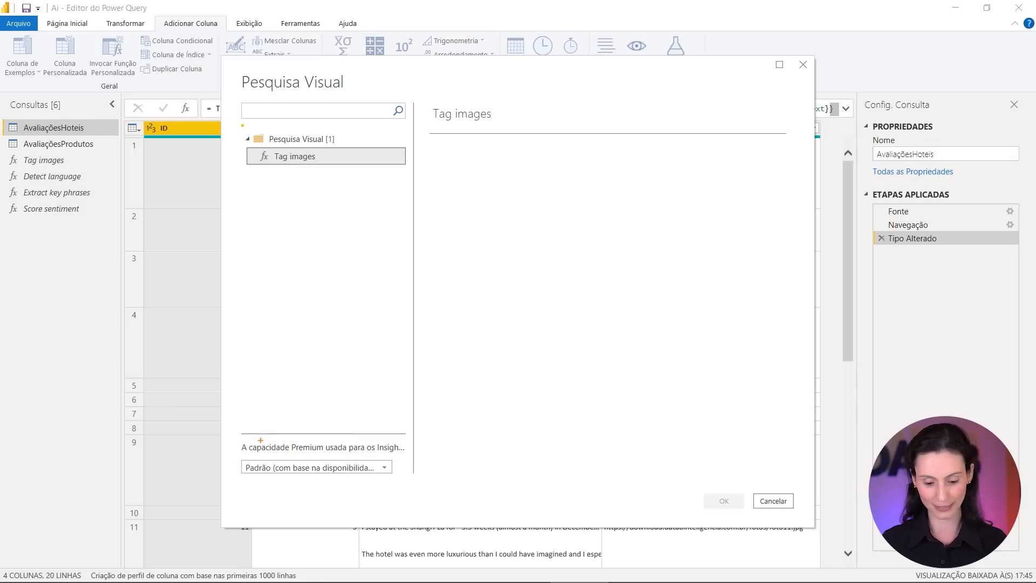
Examine the Premium capacity setting used for AI Insights in the Pesquisa Visual dialog.
drag(236, 438, 404, 486)
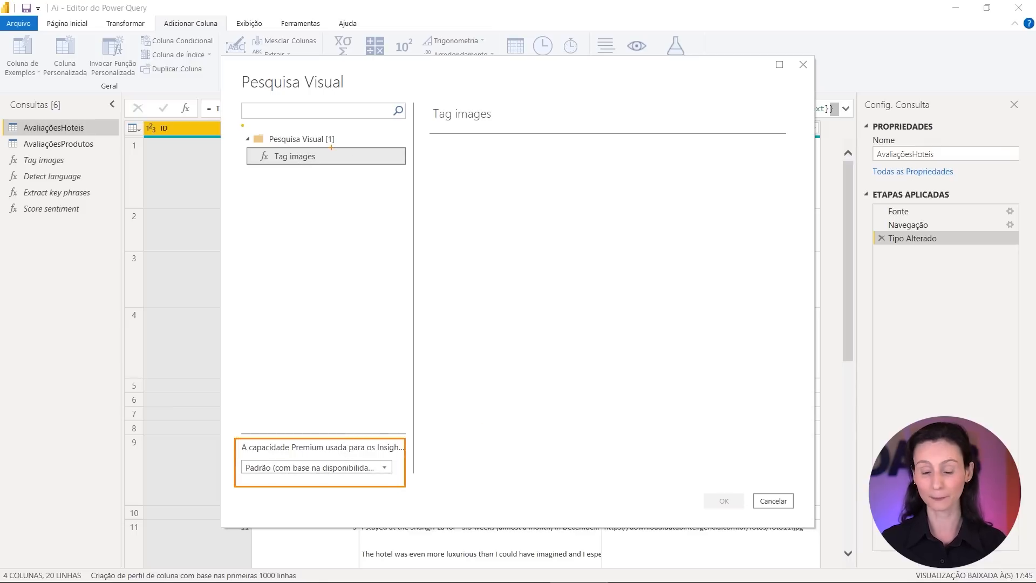
key(Escape)
click(324, 468)
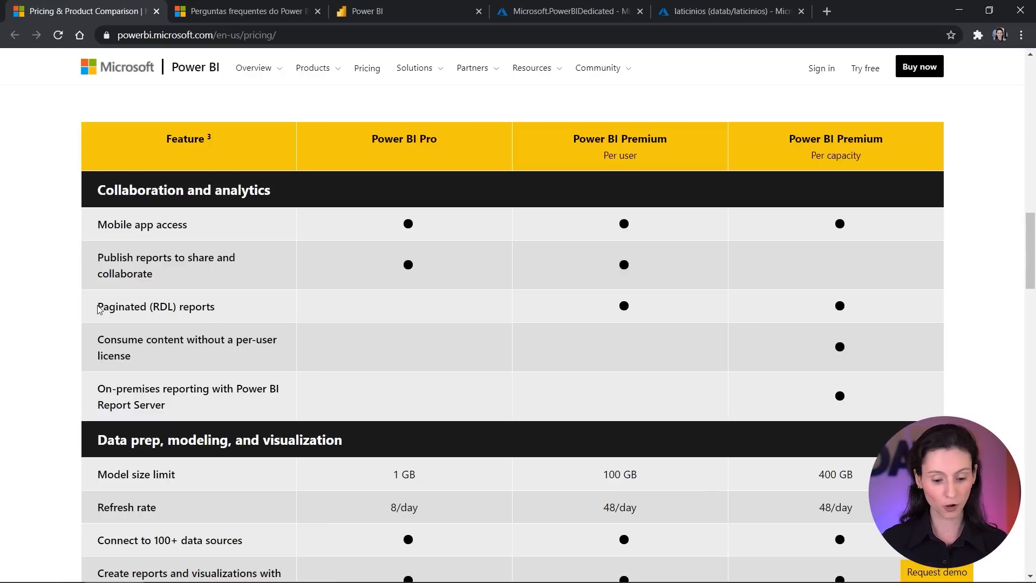
Find the Paginated (RDL) reports row on the pricing page and look through the long hotel review table in Power BI Desktop.
drag(98, 307, 225, 317)
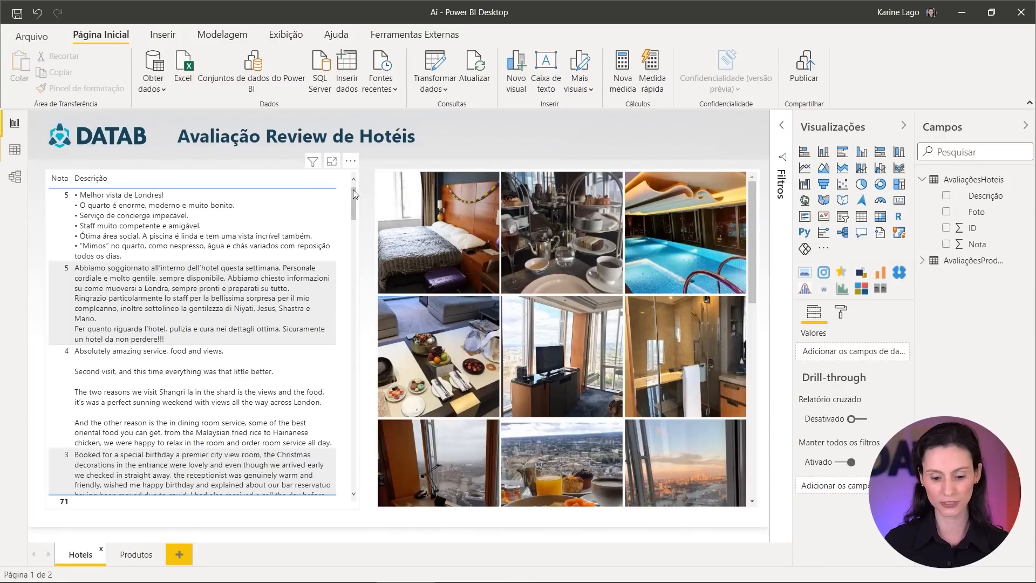
drag(353, 190, 356, 323)
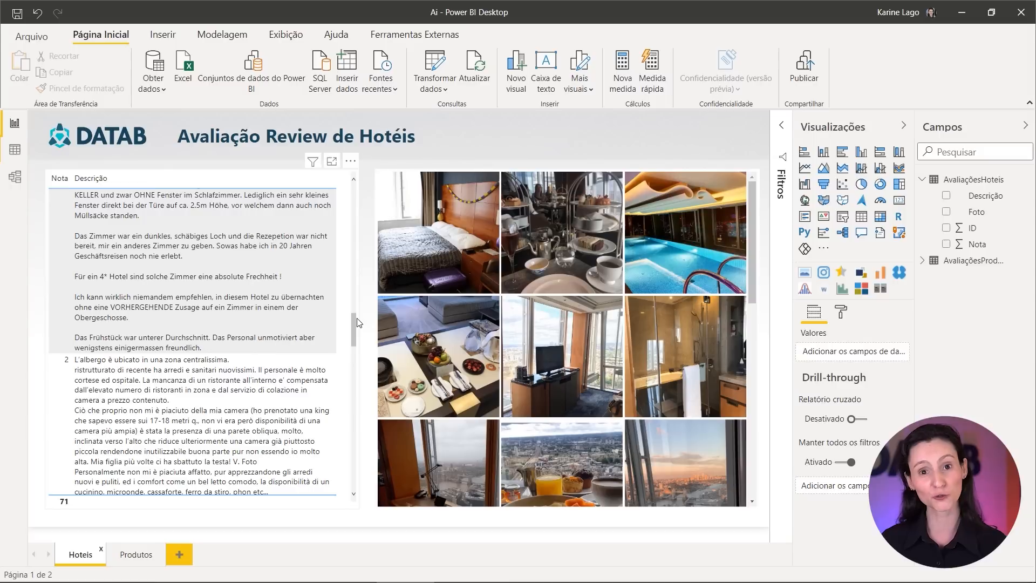
click(357, 323)
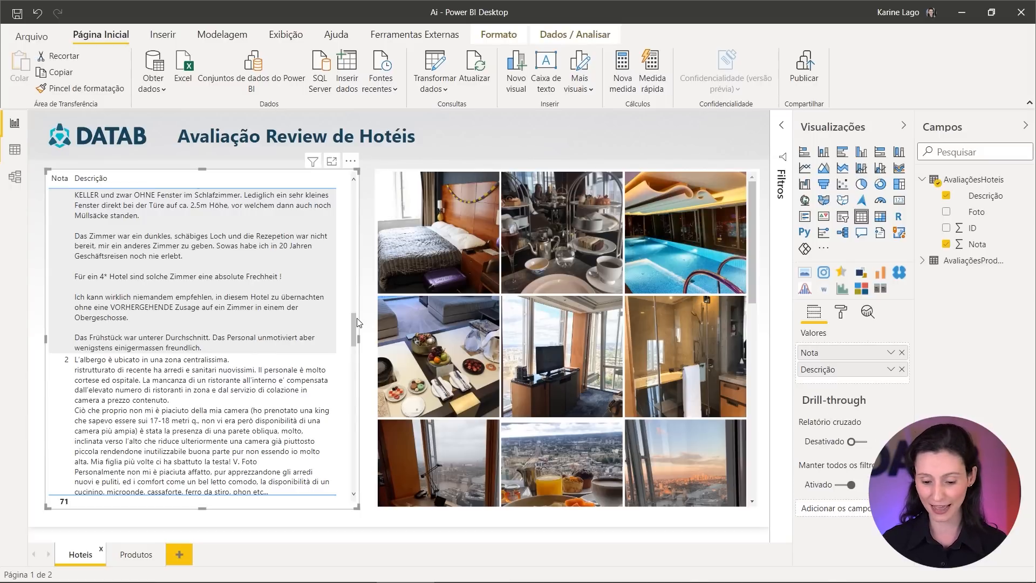
Switch to Power BI Report Builder and examine the chart and the grouped table's CO_NCM field in the Relatório de Exportação.
key(alt+Tab)
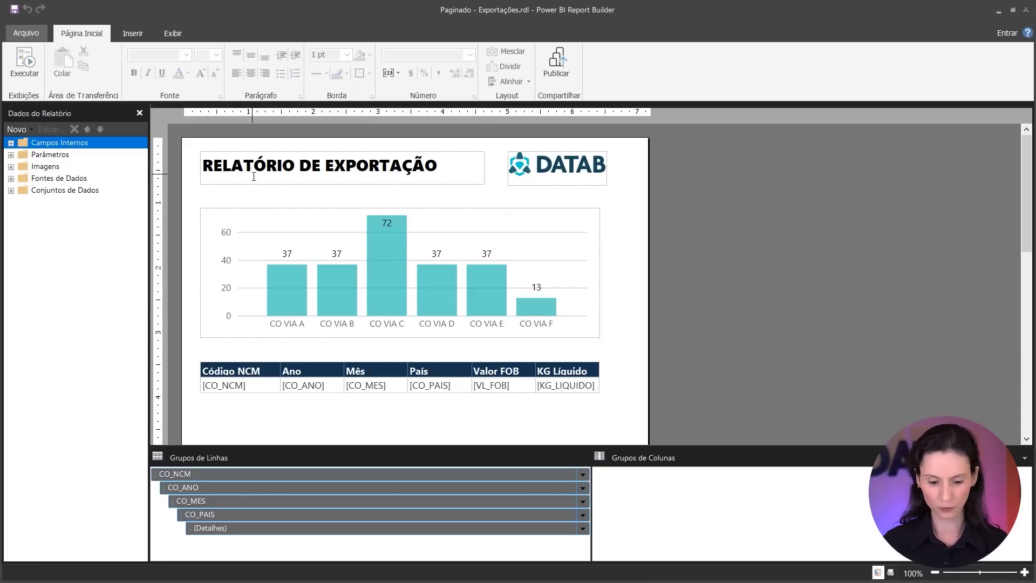
click(360, 284)
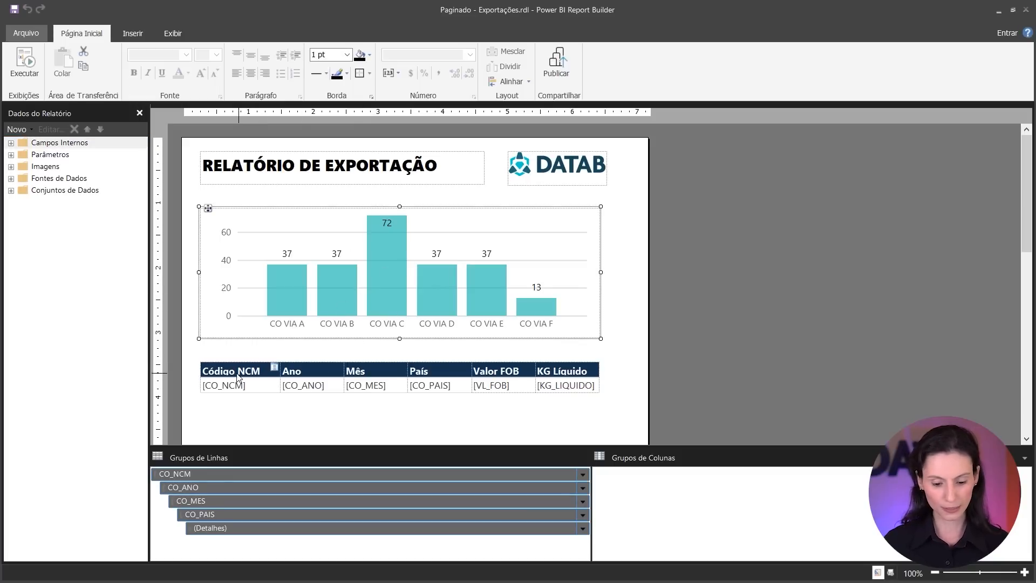
click(260, 412)
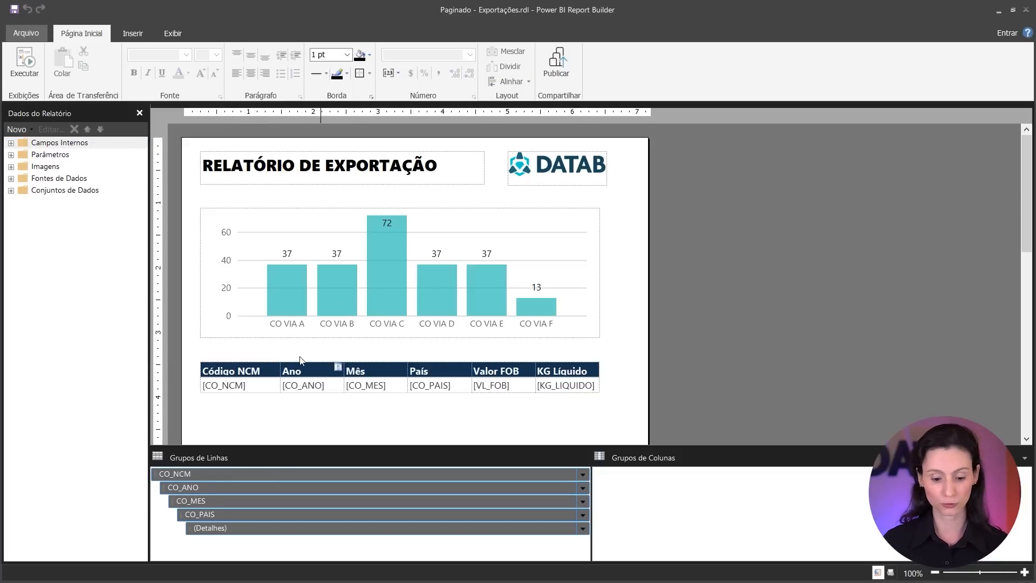
double_click(226, 385)
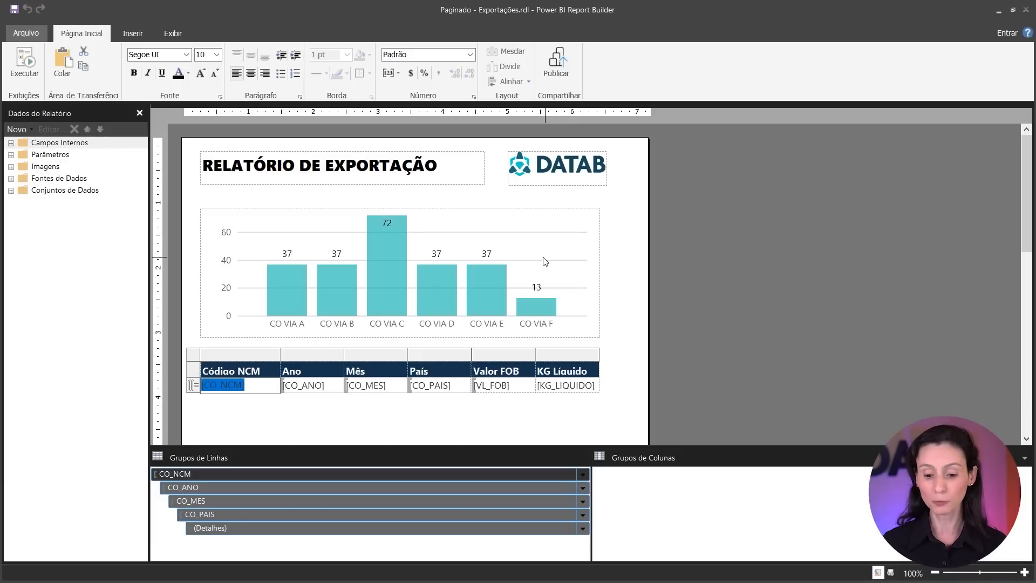
Switch to the browser, open the Paginado - Exportações report from the PBI - Showcase workspace and look through its first page.
key(alt+Tab)
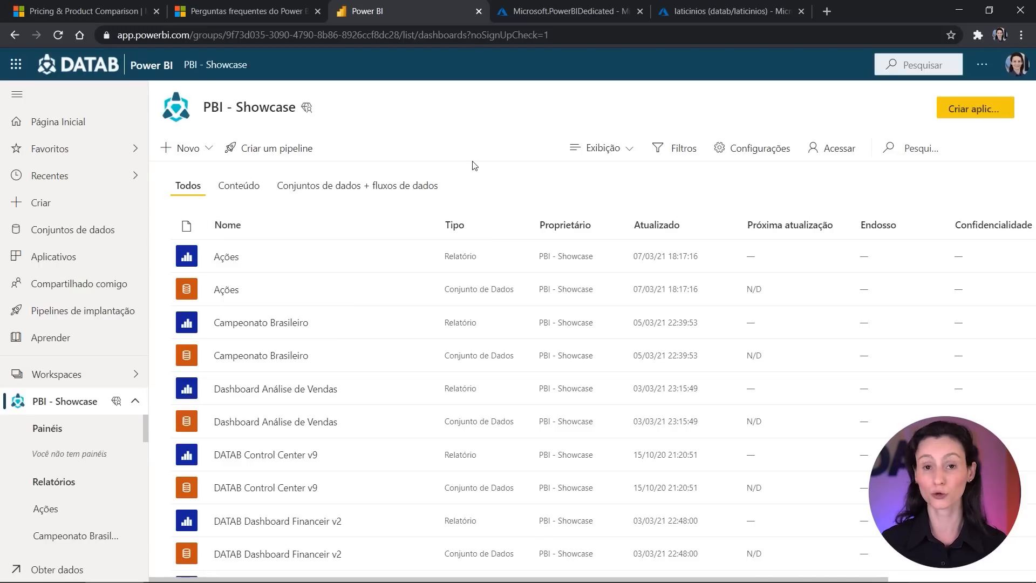
scroll(377, 280, down, 3)
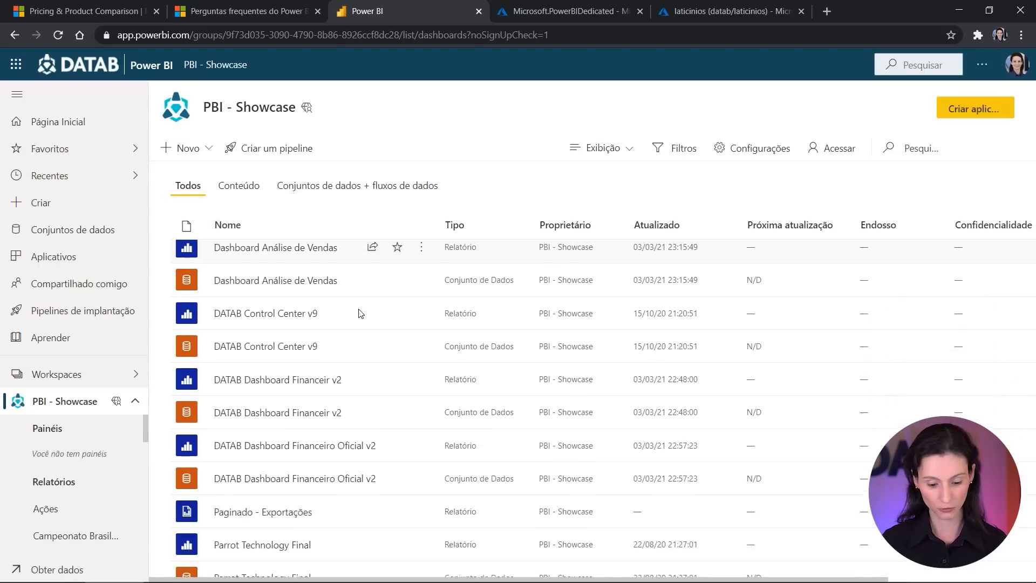
scroll(360, 313, down, 3)
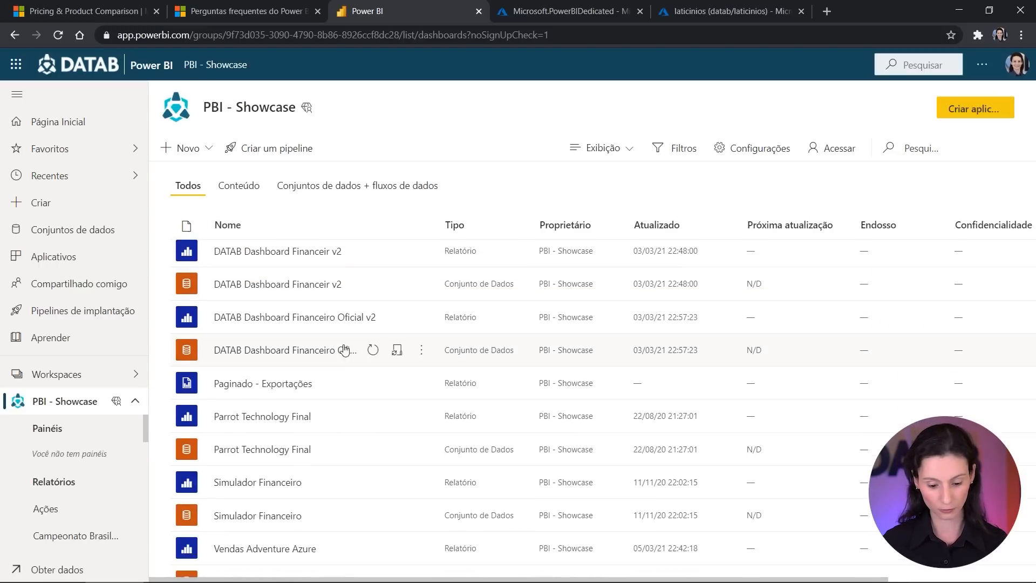
click(300, 384)
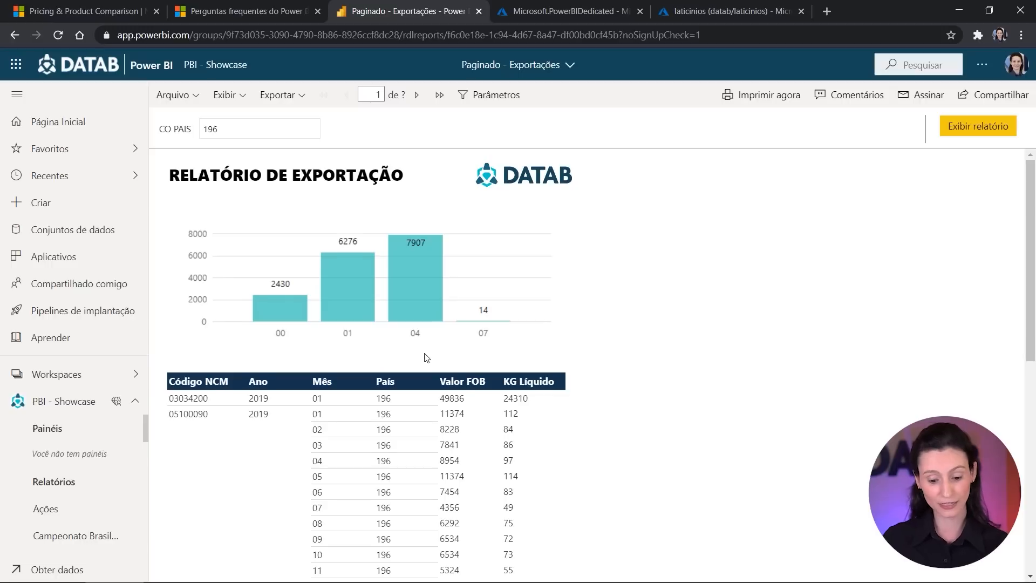
scroll(427, 358, down, 3)
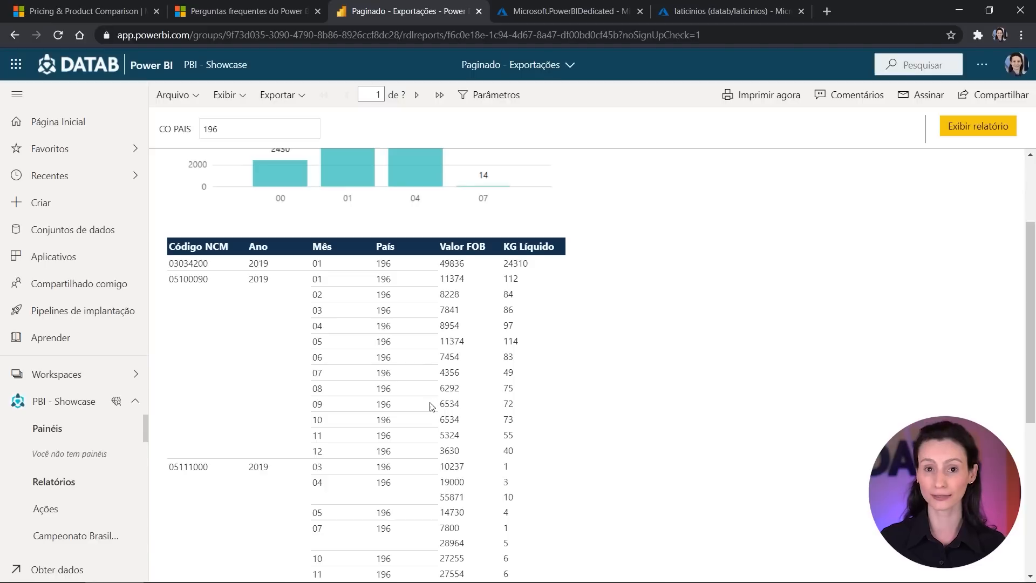
scroll(412, 399, up, 3)
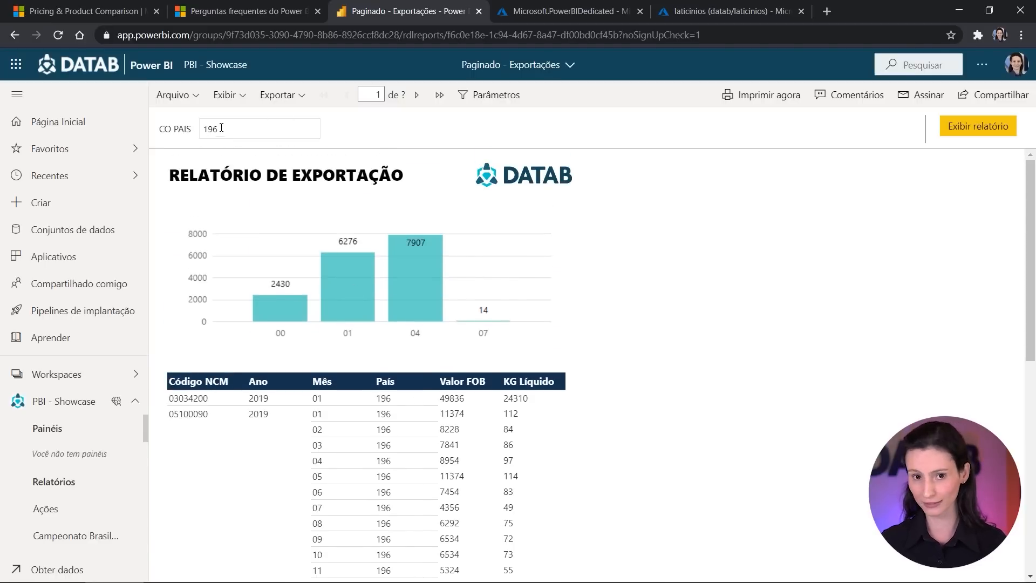
Set the report's CO PAIS parameter to 097 and reload the report.
drag(221, 125, 148, 131)
text(097)
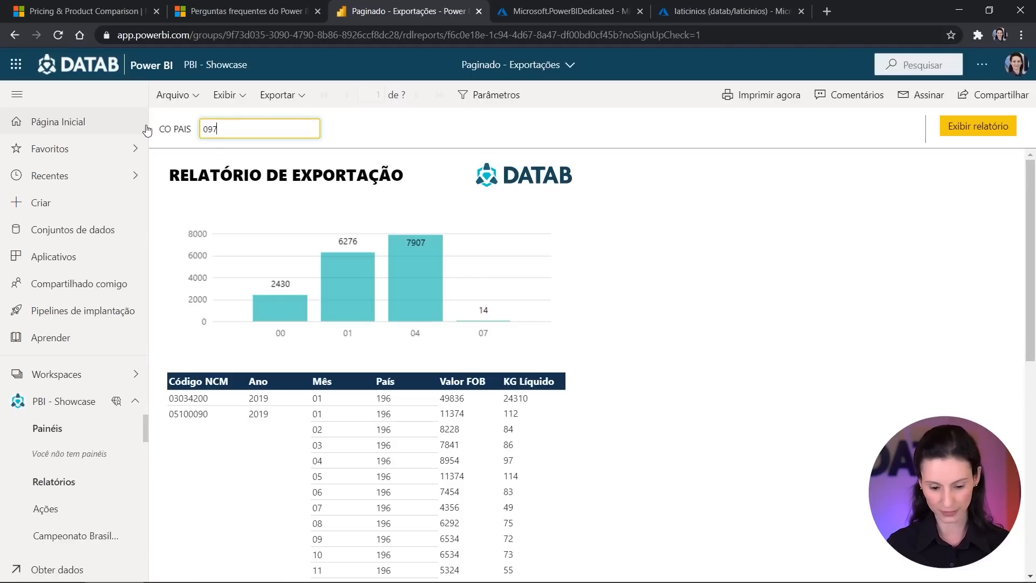
key(Return)
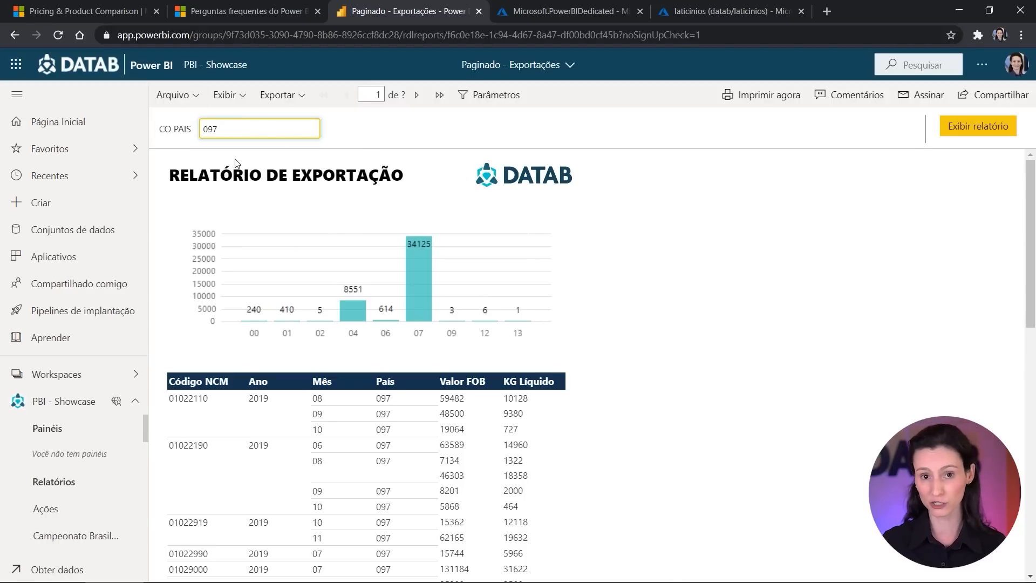
Look through the first page for country 097 and page forward to page 4 of the report.
scroll(725, 345, down, 15)
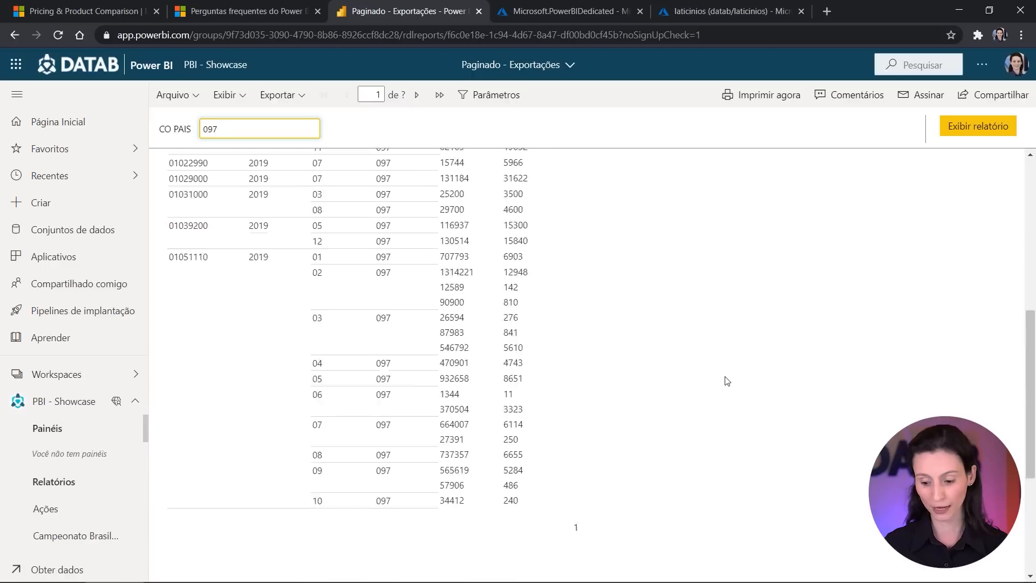
scroll(798, 404, up, 15)
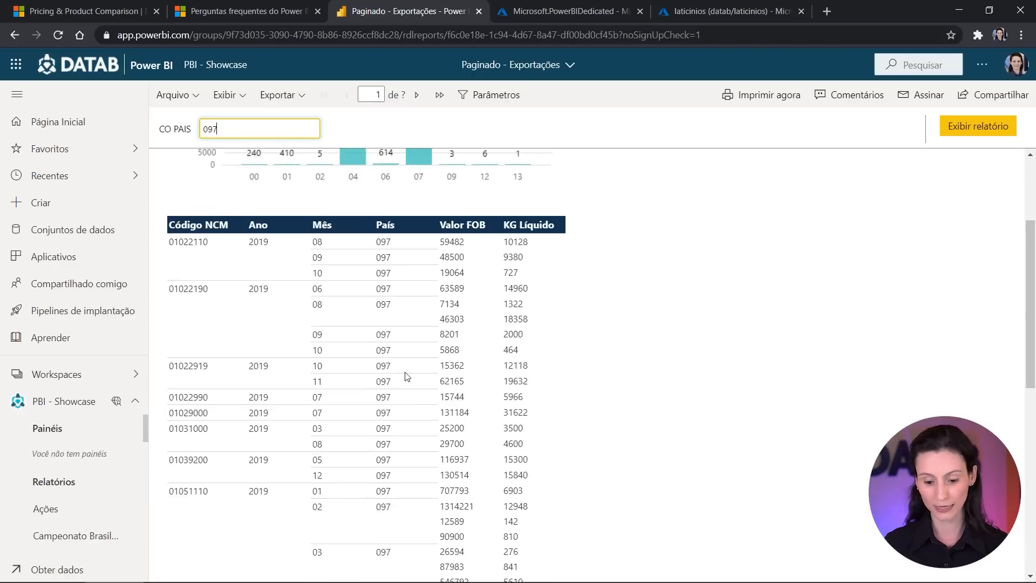
click(418, 95)
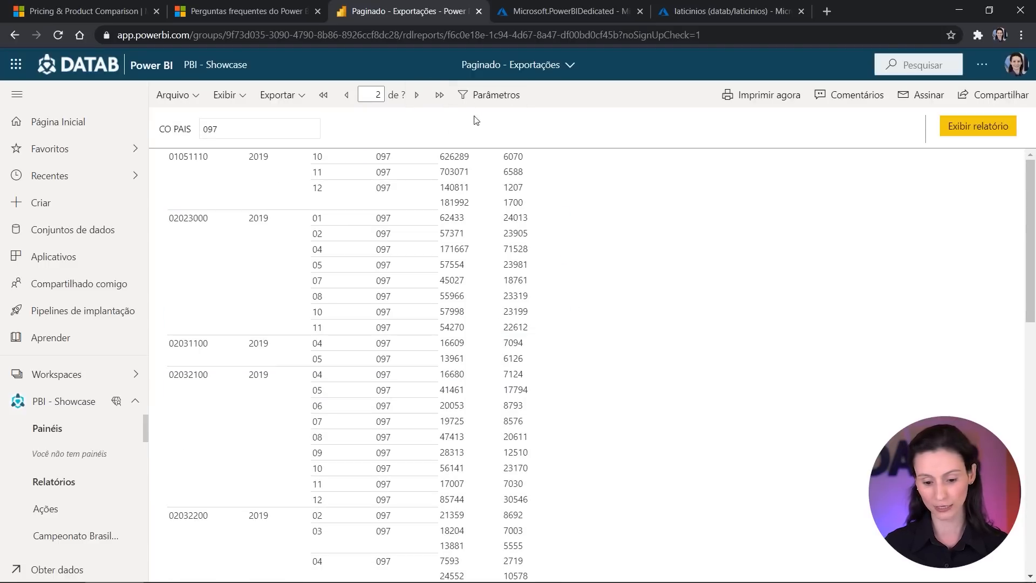
click(417, 96)
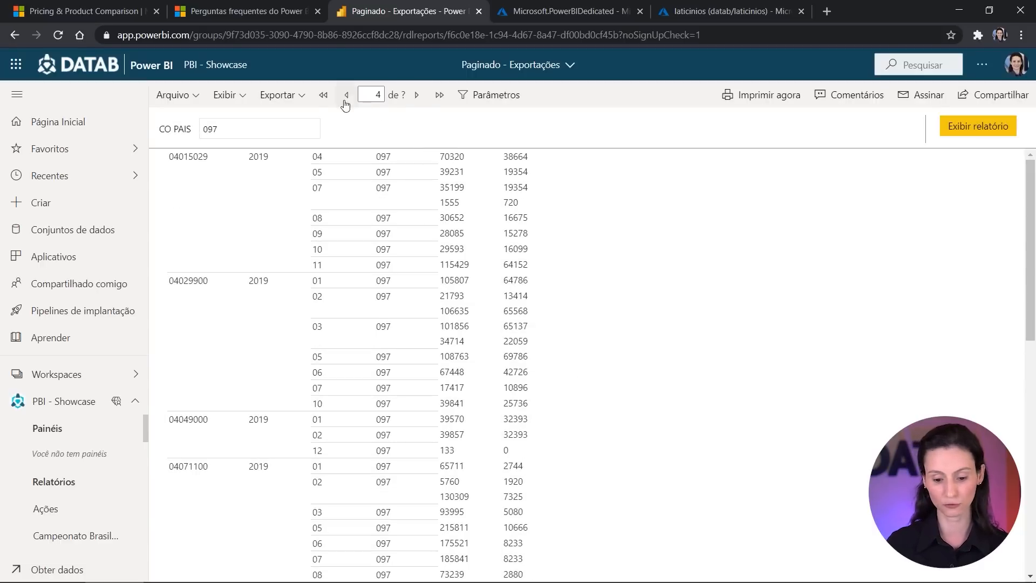
Return to the report's first page, export the report for country 097 as a PDF and open the downloaded file.
click(324, 96)
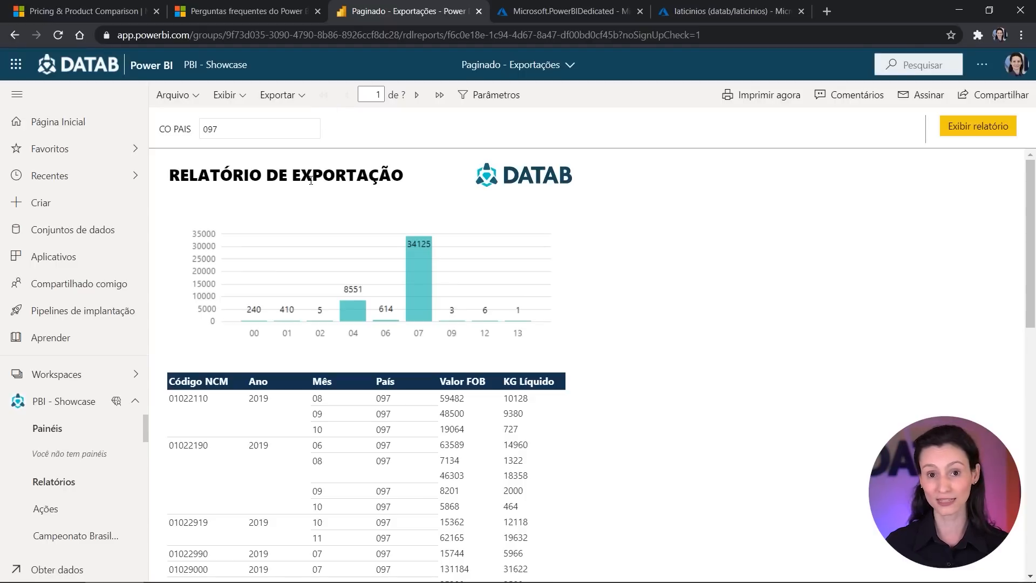
click(294, 97)
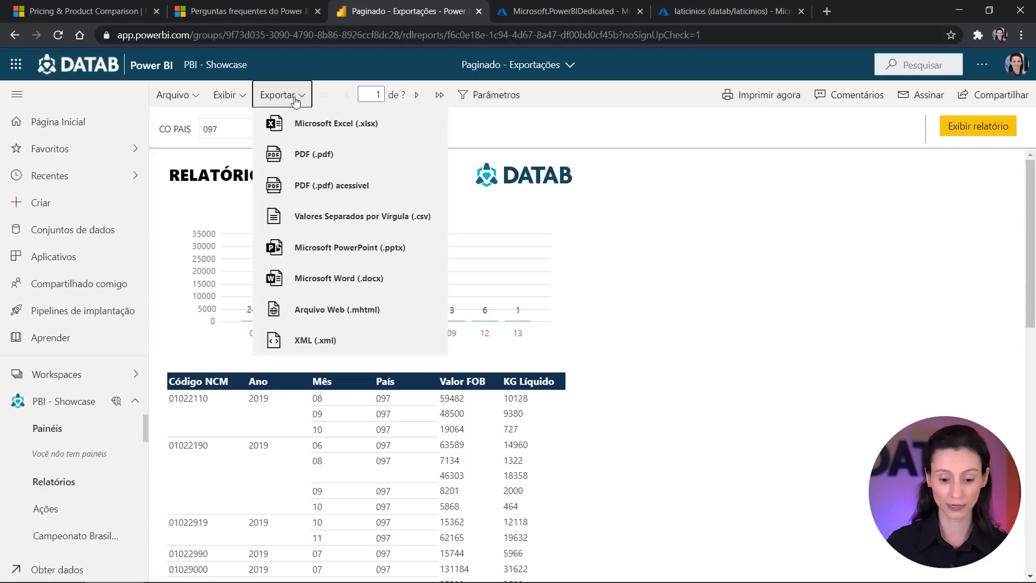
click(337, 160)
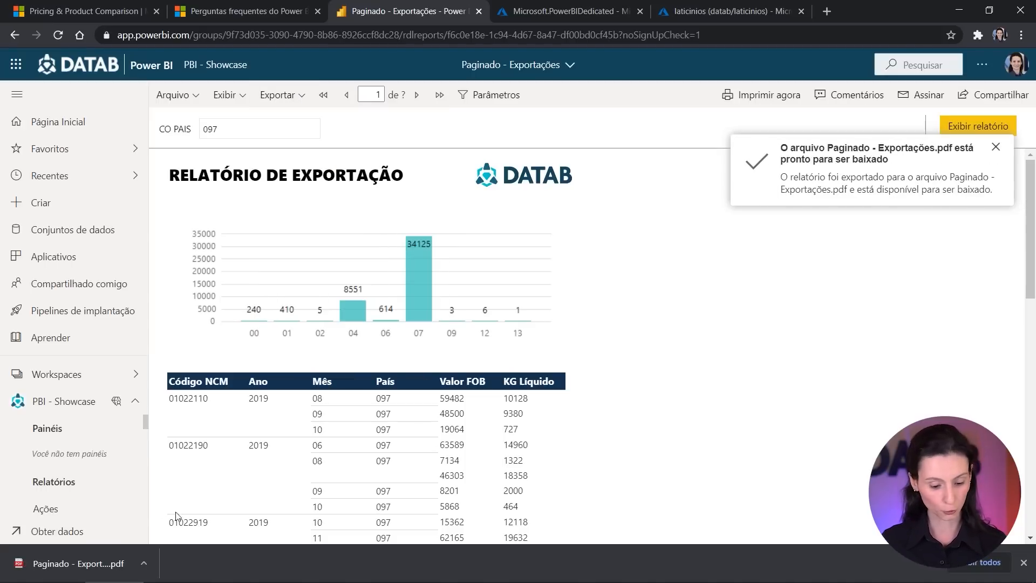
click(51, 563)
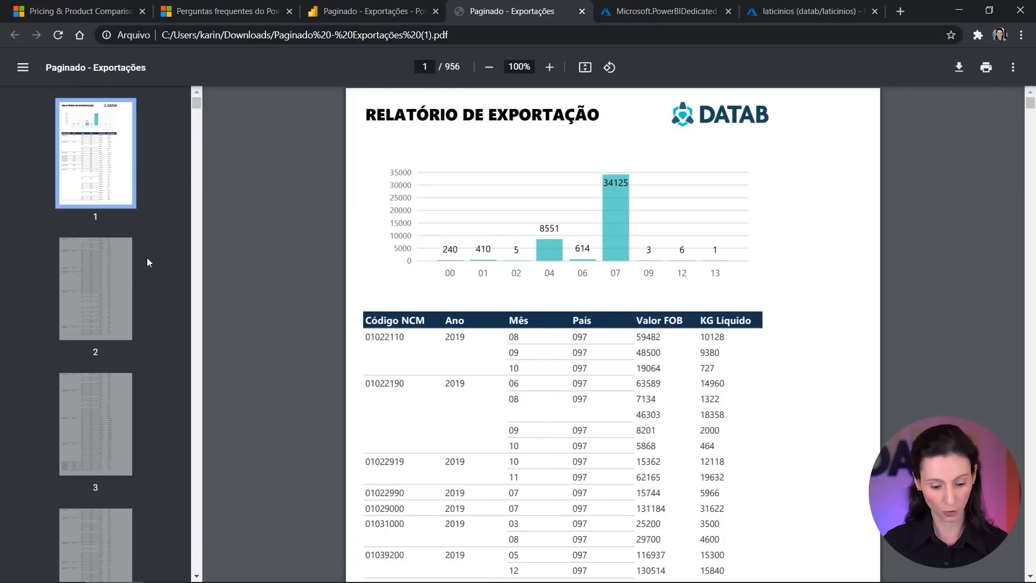
Look through the exported PDF, viewing pages 2, 3 and 715 before returning to the first two pages.
click(116, 291)
click(111, 431)
scroll(99, 536, down, 12)
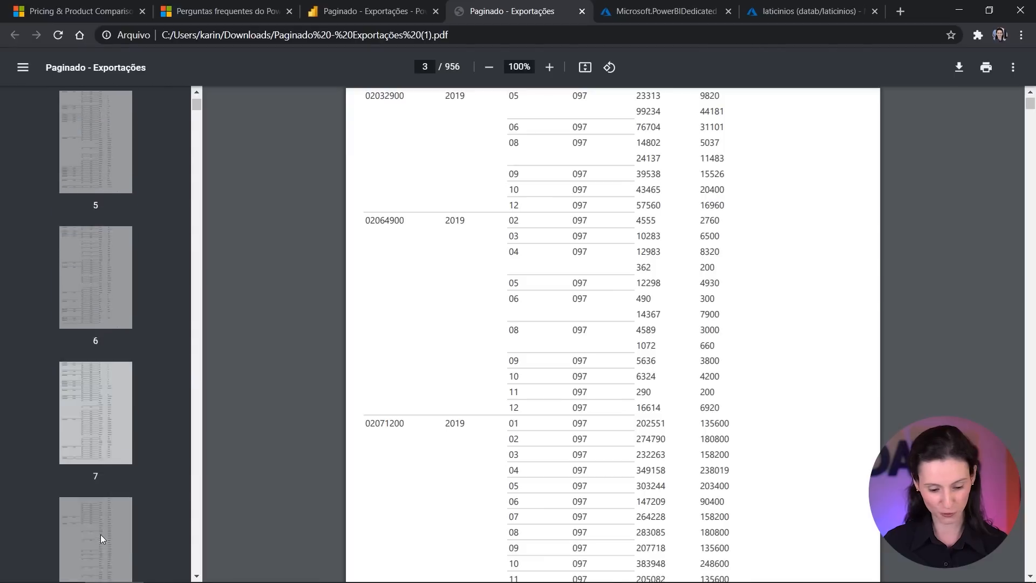
drag(196, 108, 193, 439)
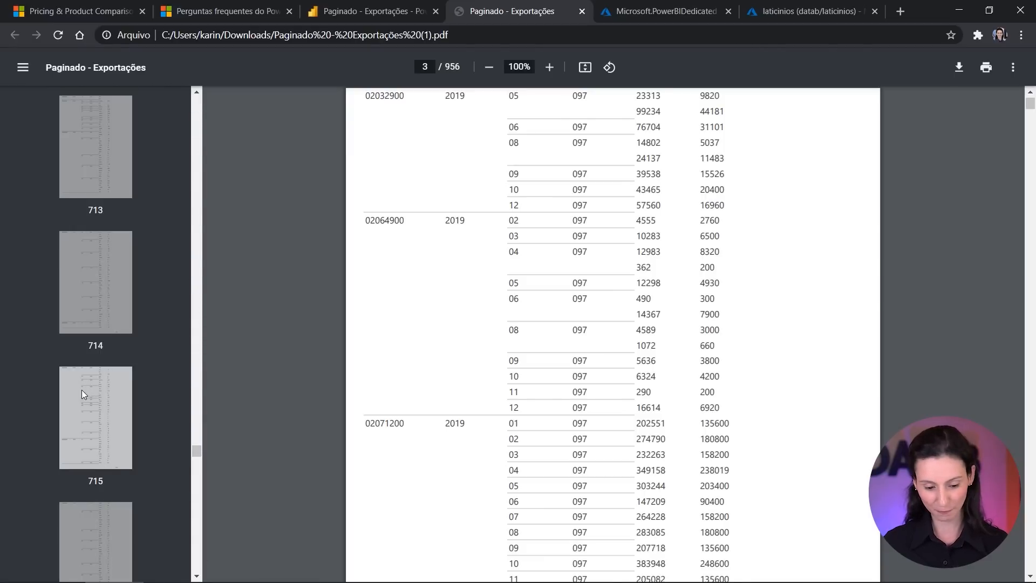
click(83, 394)
scroll(83, 396, up, 5)
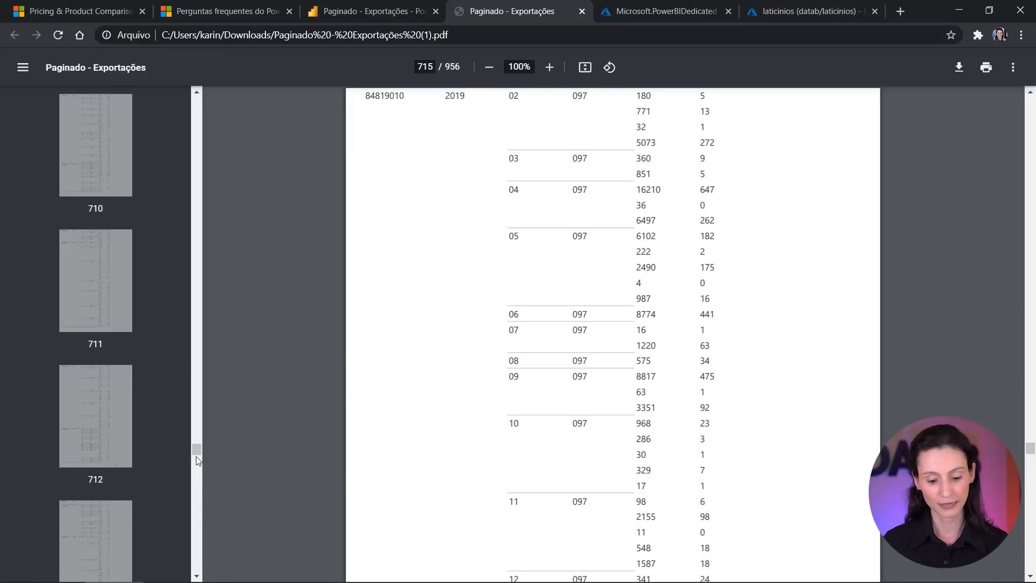
drag(198, 452, 189, 95)
click(96, 141)
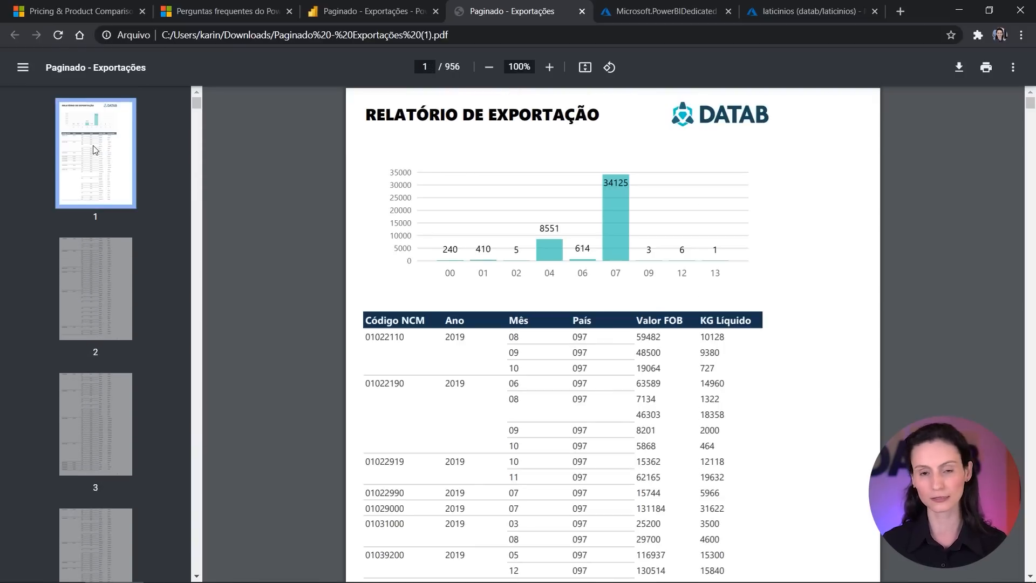
click(82, 247)
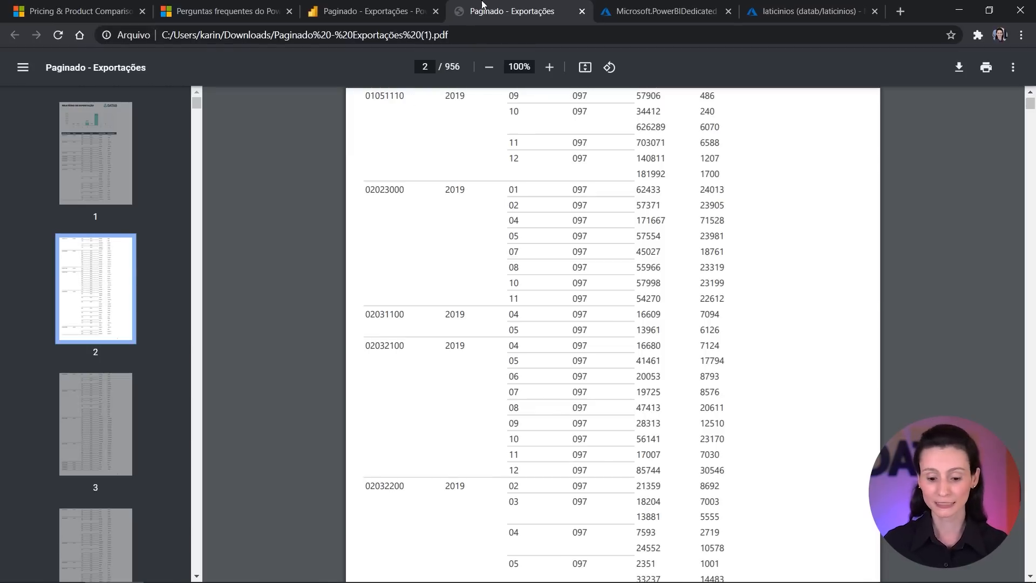
Switch back to the Paginado - Exportações report, export it as a Microsoft Excel (.xlsx) file and open the download.
click(399, 12)
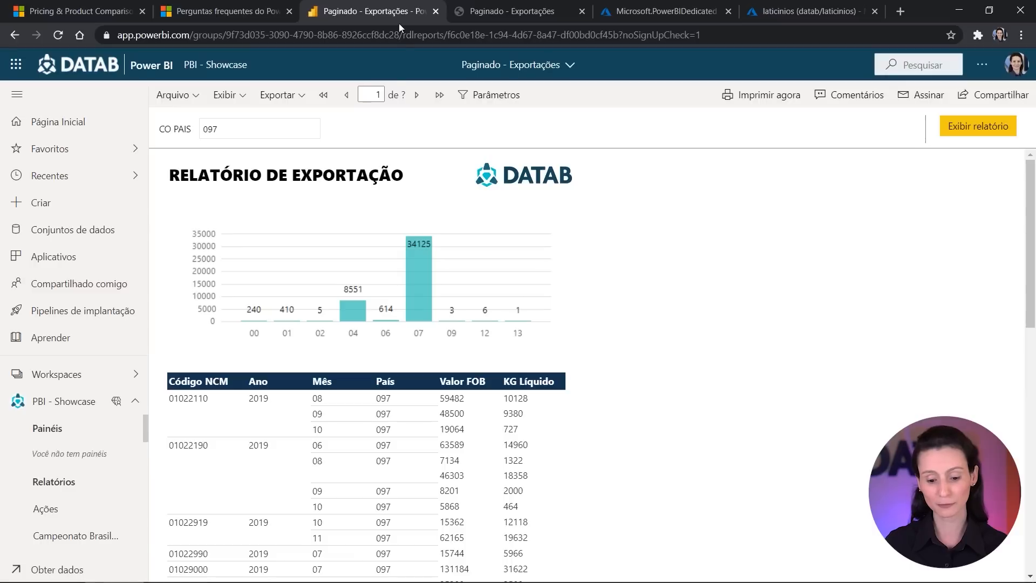
click(294, 96)
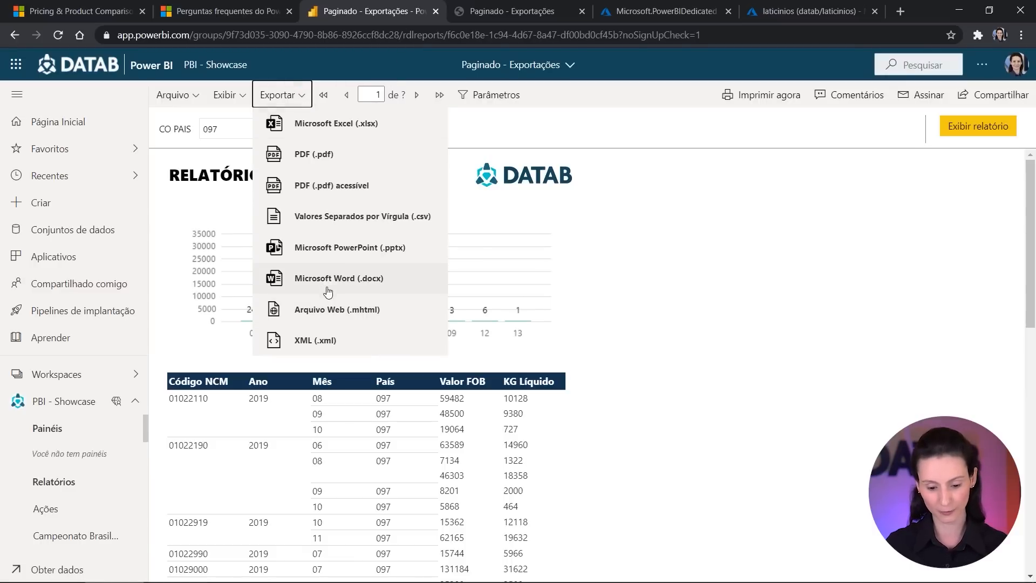
click(336, 124)
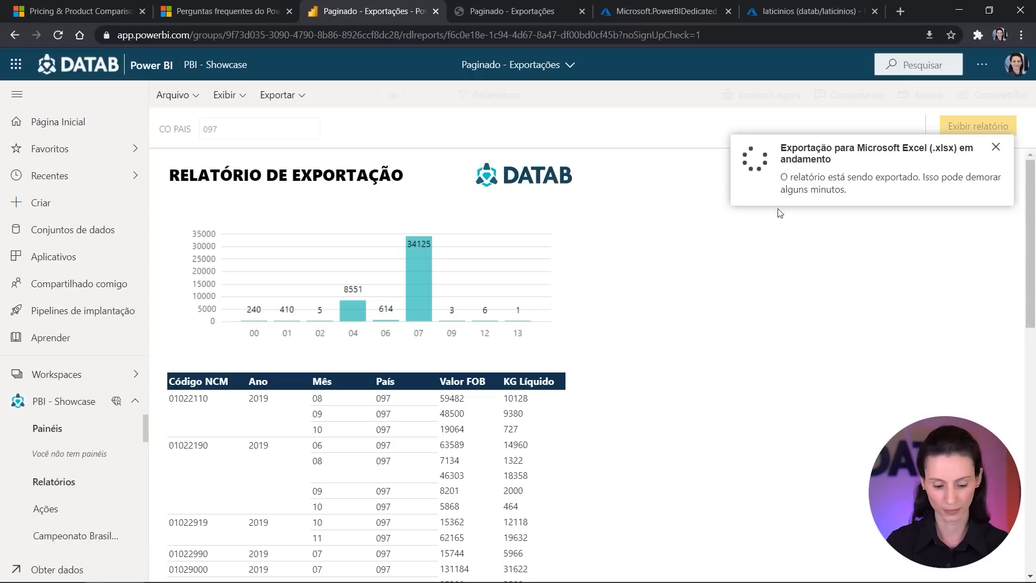
click(103, 562)
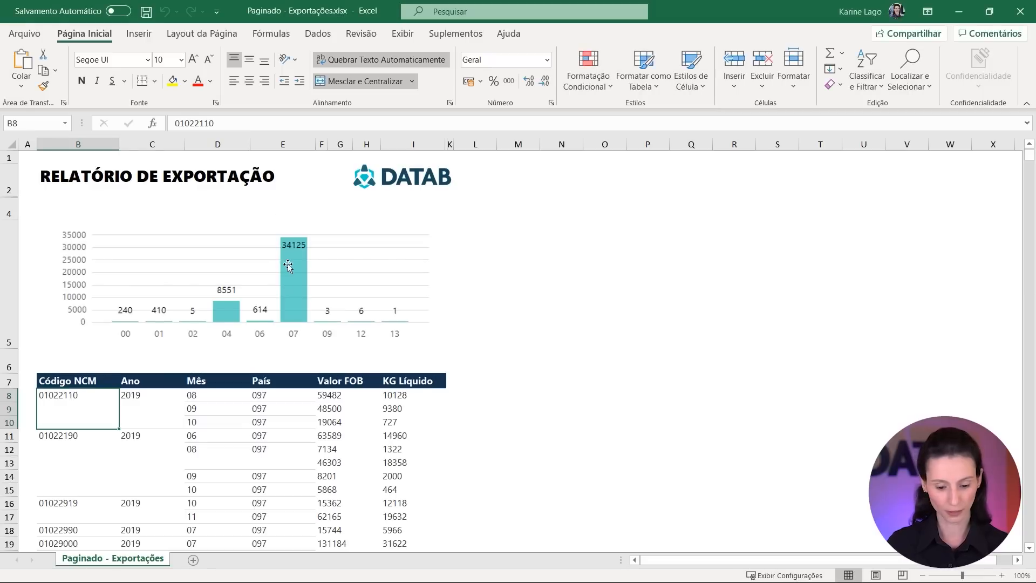
Shift the chart picture slightly up and left in the exported workbook, and select the last data row, 43962.
mouse_move(249, 264)
mouse_down()
mouse_move(842, 268)
mouse_move(277, 258)
mouse_up()
click(237, 387)
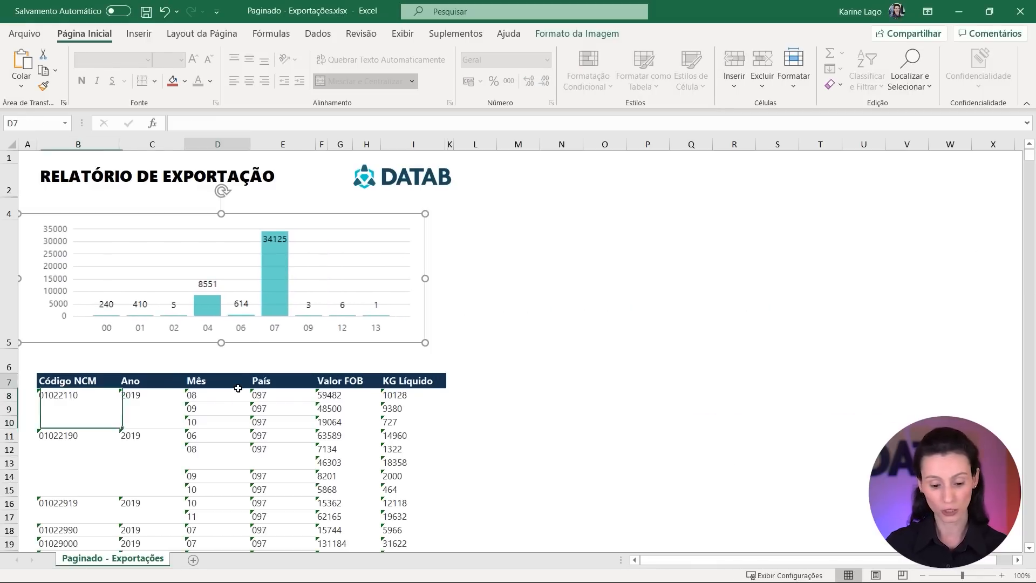
drag(1027, 156, 1030, 536)
click(1013, 274)
scroll(107, 486, down, 3)
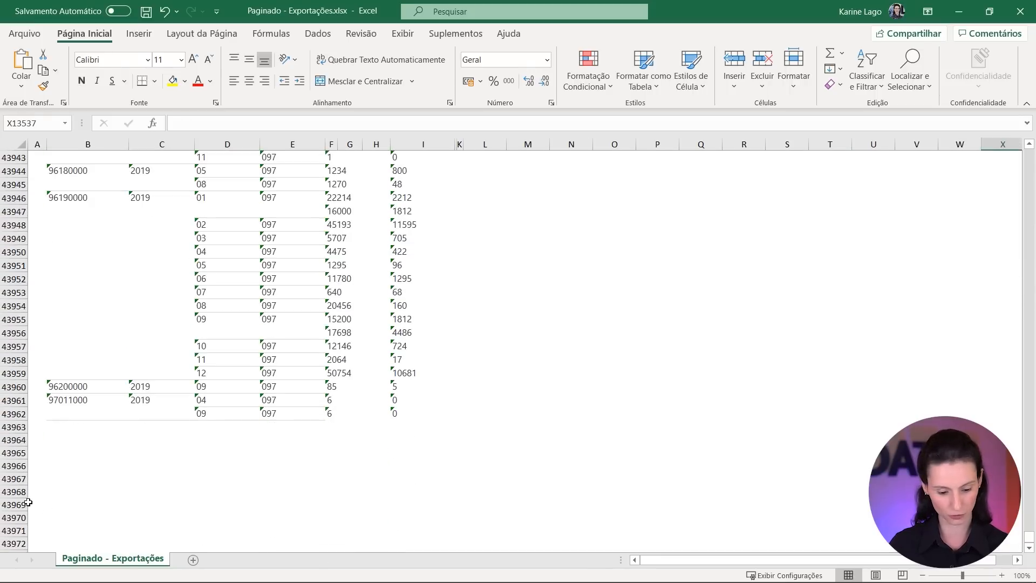
click(15, 413)
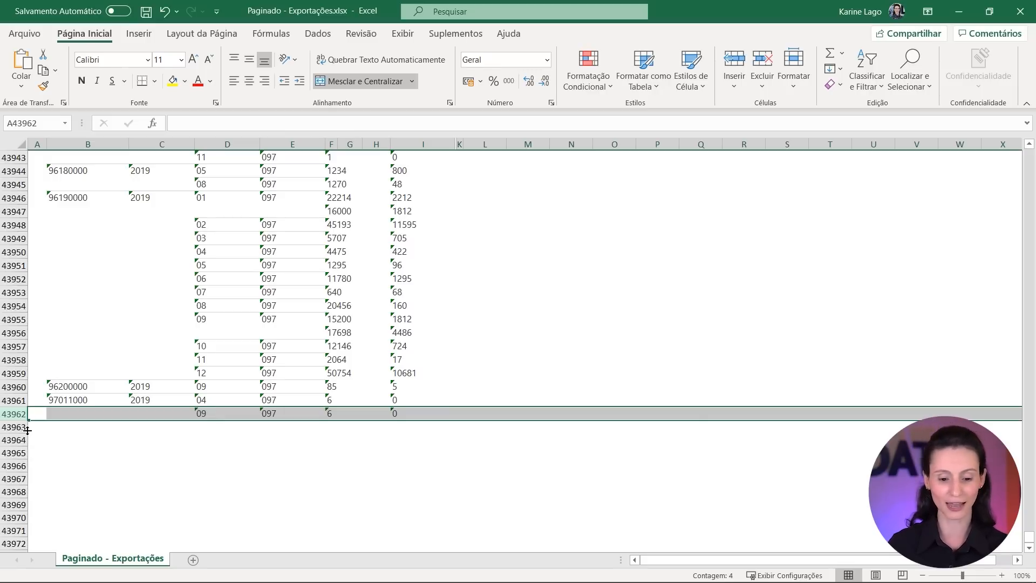
Switch to the browser's Power BI pricing comparison and examine the XMLA endpoint read/write connectivity row across the plans.
key(alt+Tab)
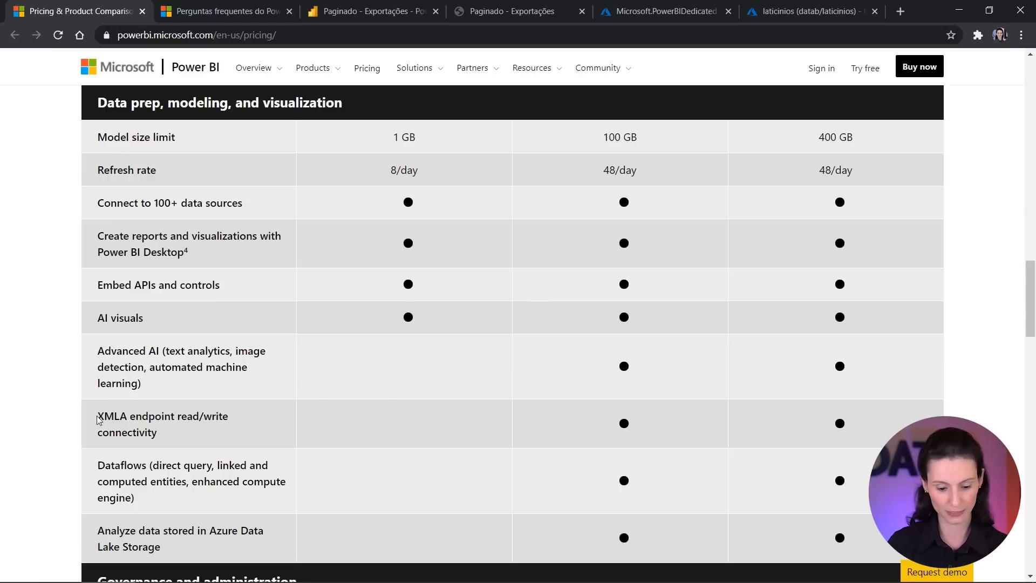
drag(96, 419, 132, 417)
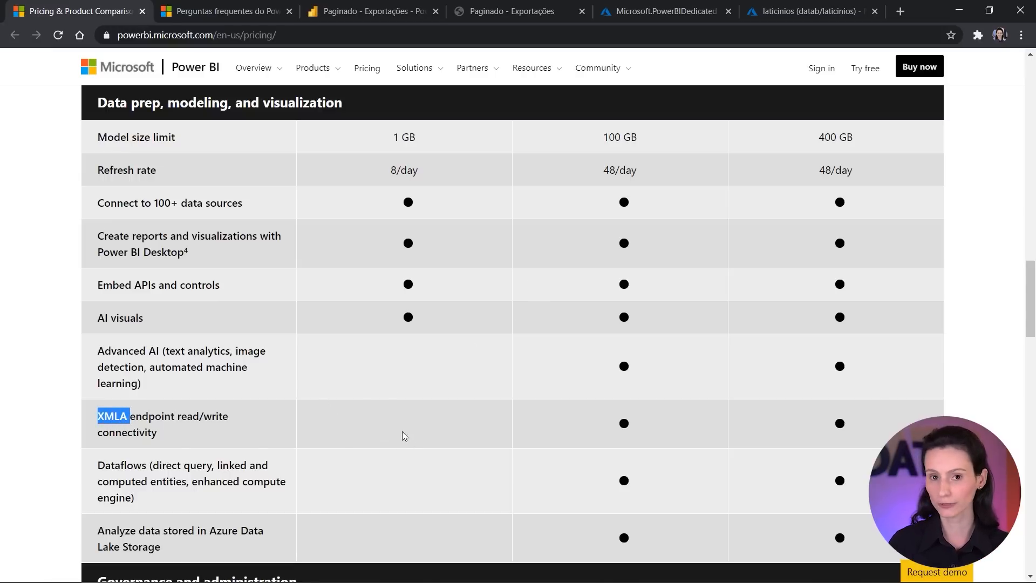
click(572, 426)
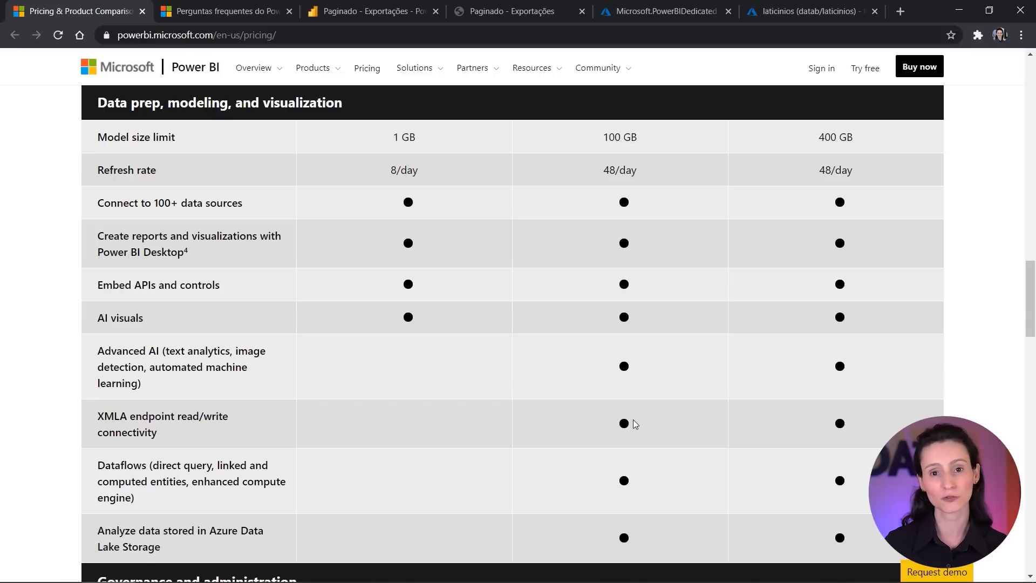
Open the Ações dataset's settings from the PBI - Showcase workspace and switch to the Dashboard Análise de Vendas dataset's settings.
click(370, 10)
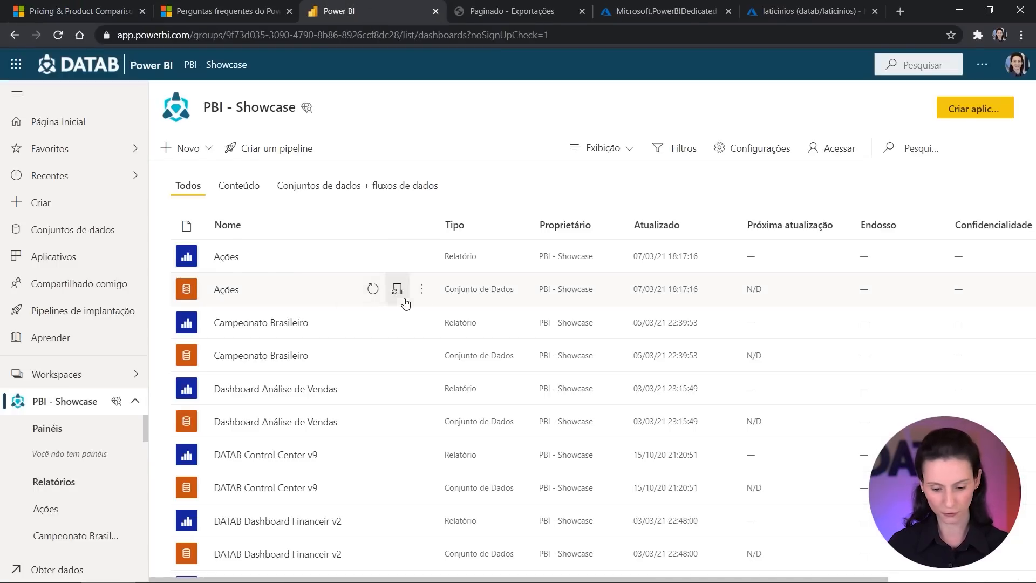
click(422, 291)
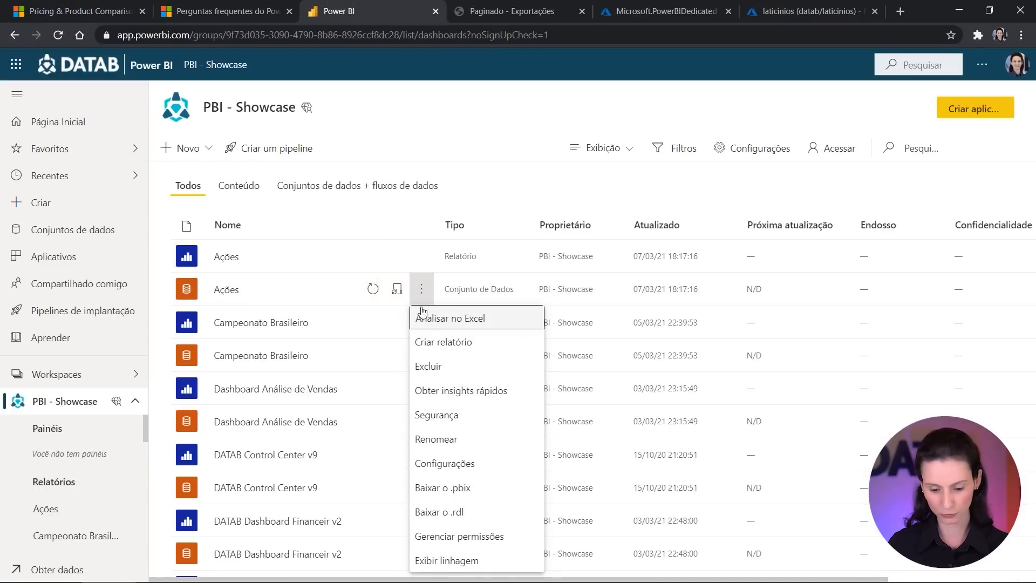
click(440, 463)
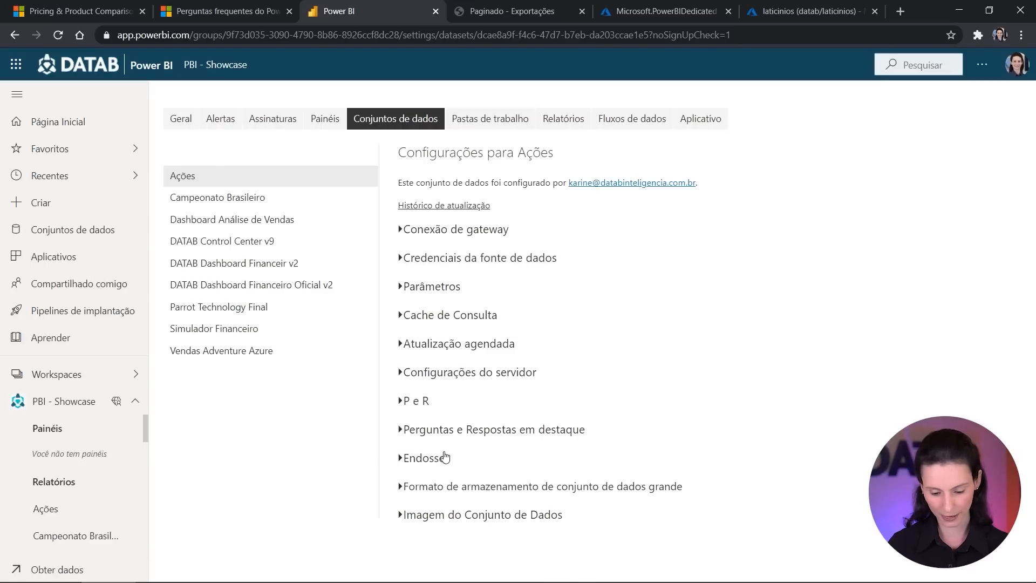
click(229, 224)
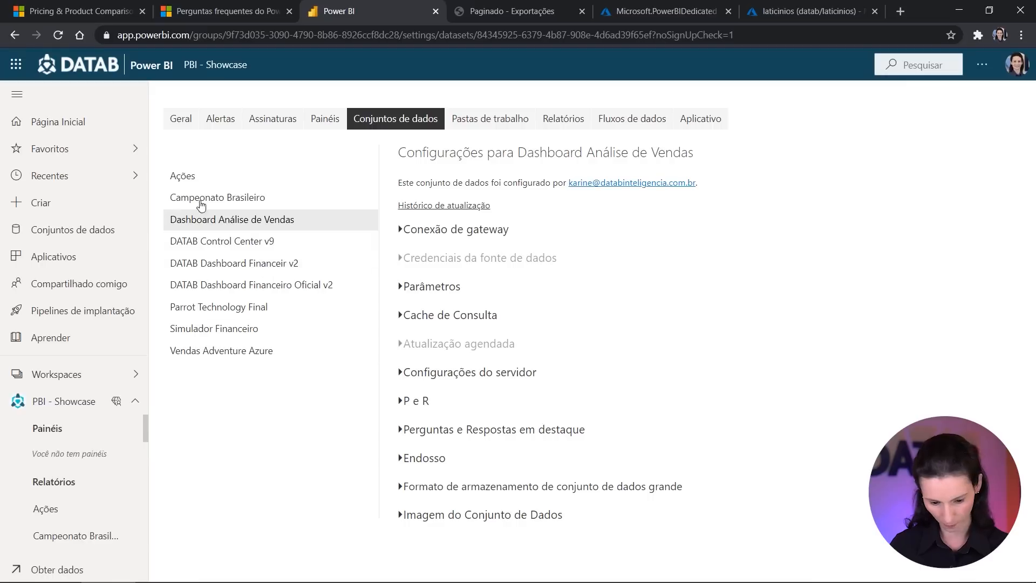
Show the dataset's server settings and copy the address powerbi://api.powerbi.com/v1.0/myorg/PBI - Showcase from the connection string.
click(459, 378)
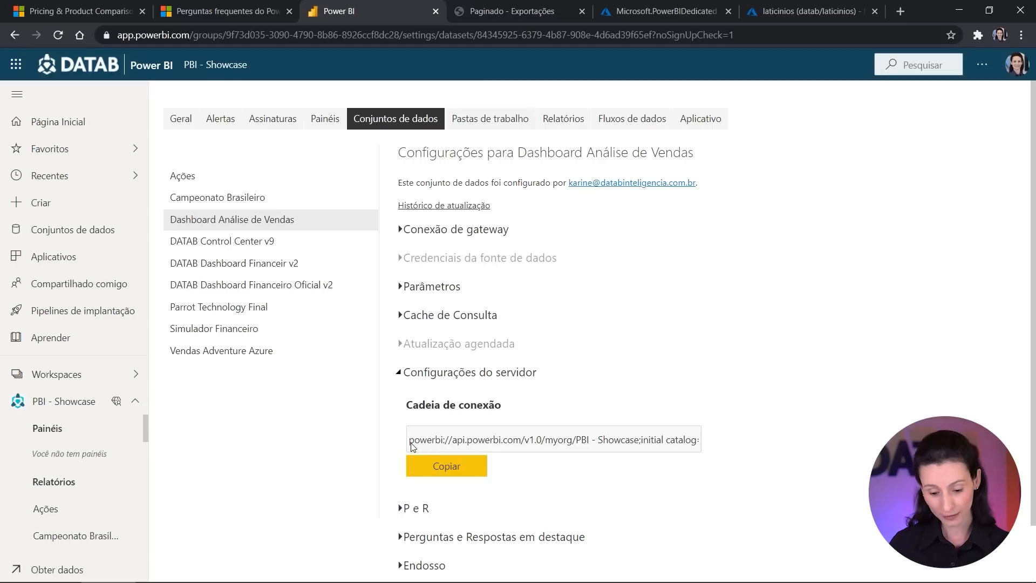
drag(409, 440, 642, 442)
key(ctrl+c)
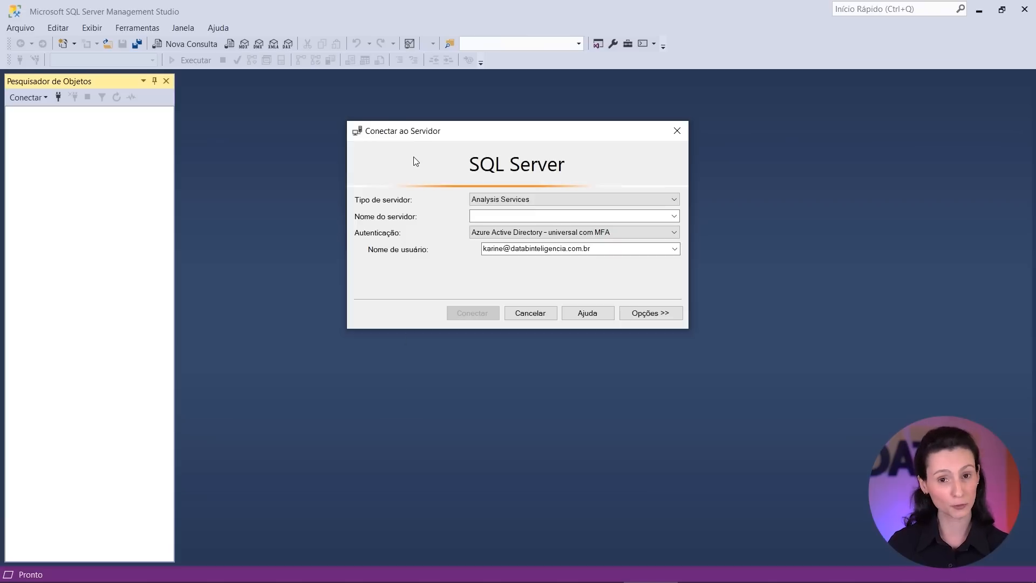
Switch to SQL Server Management Studio and connect to the Analysis Services server powerbi://api.powerbi.com/v1.0/myorg/PBI - Showcase using Azure Active Directory universal MFA authentication.
click(534, 201)
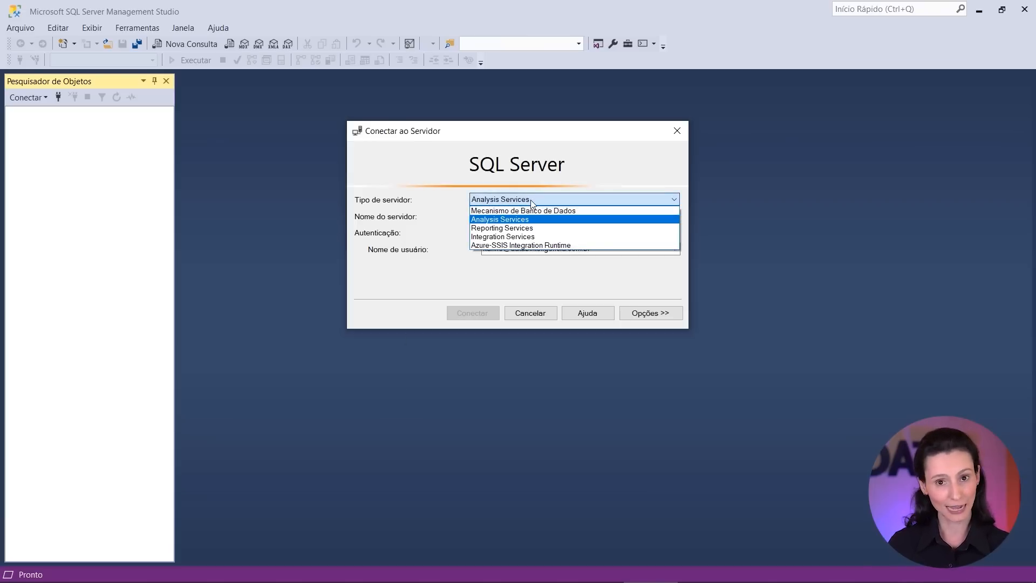
click(530, 200)
click(483, 216)
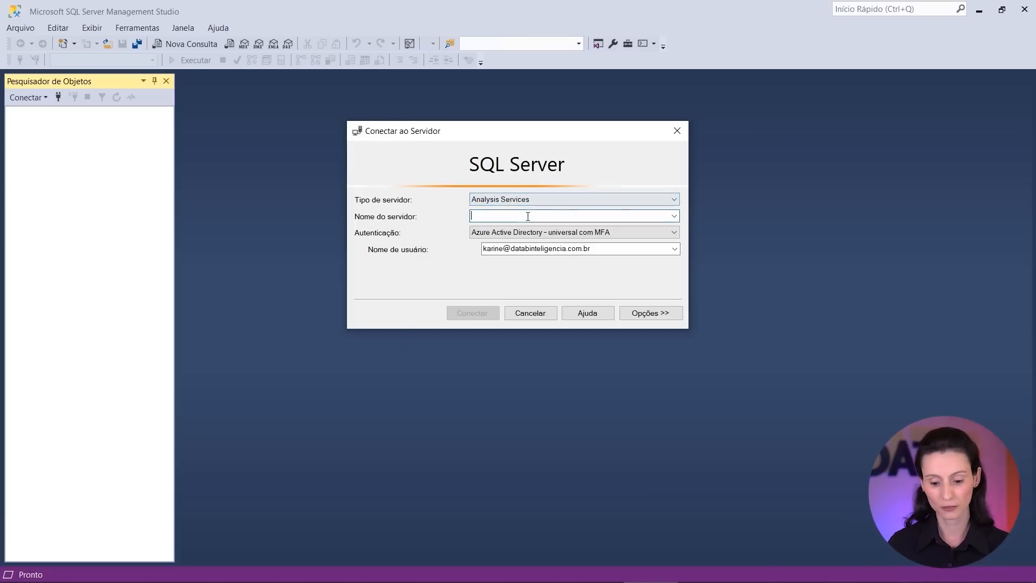
key(ctrl+v)
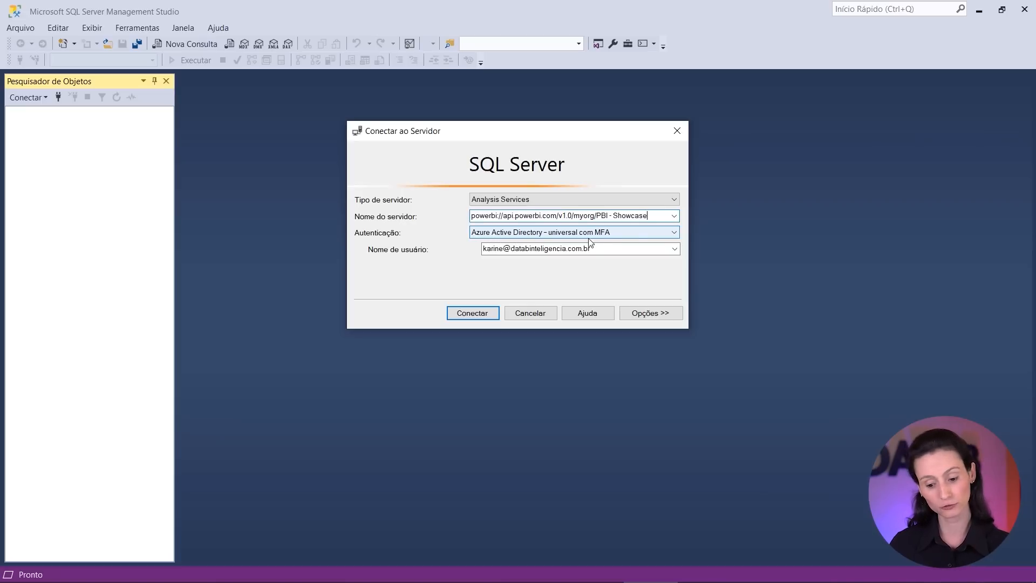
click(601, 247)
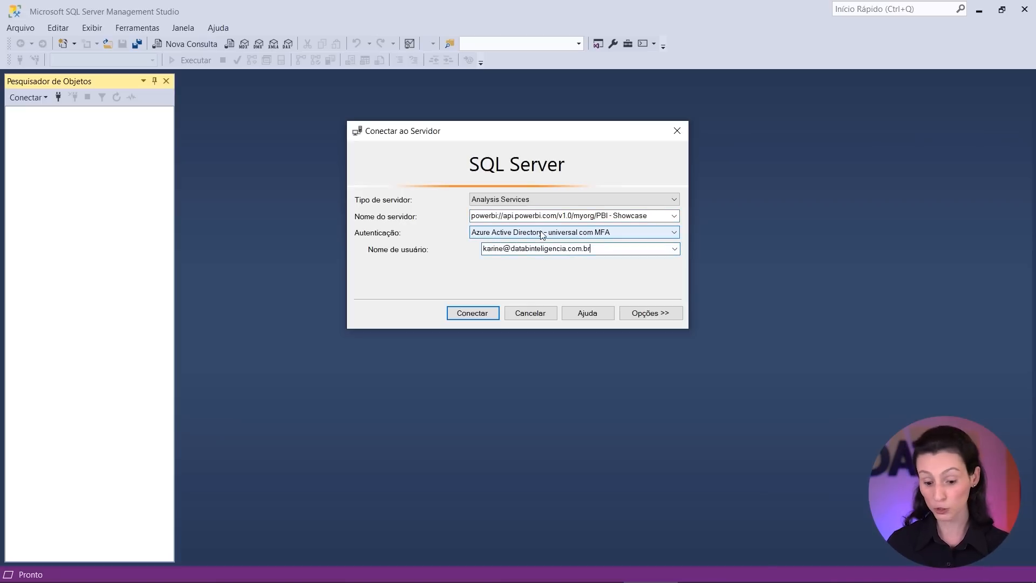
drag(592, 249, 435, 246)
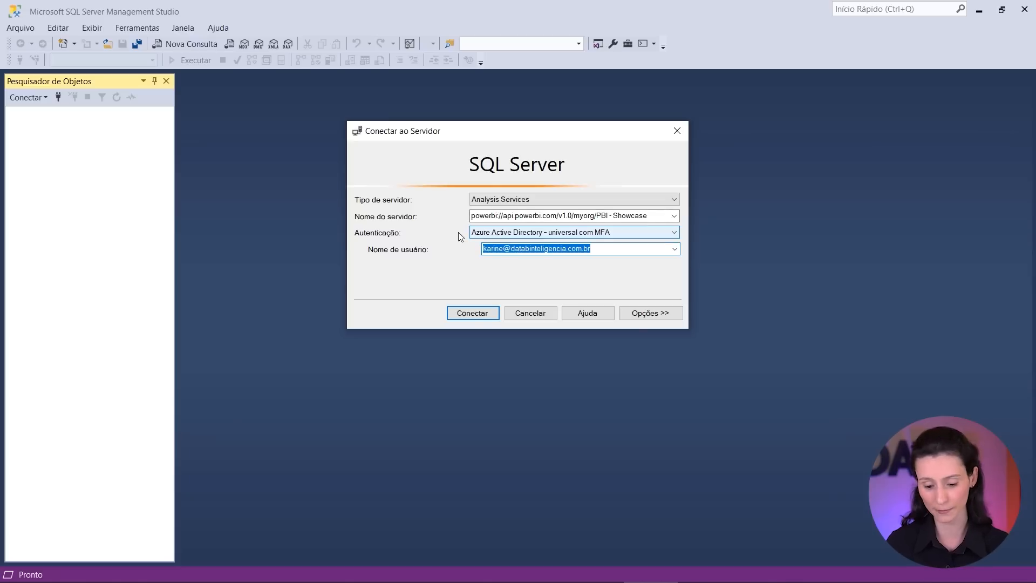
click(493, 317)
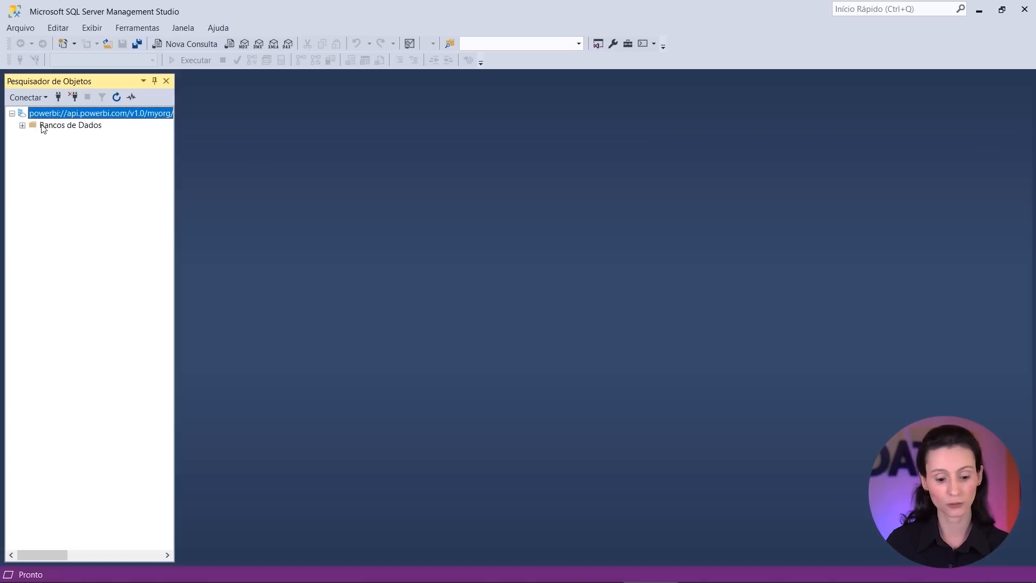
Expand the server's databases and the Campeonato Brasileiro tables, and look through Calendario, Jogos and Resultados.
click(22, 126)
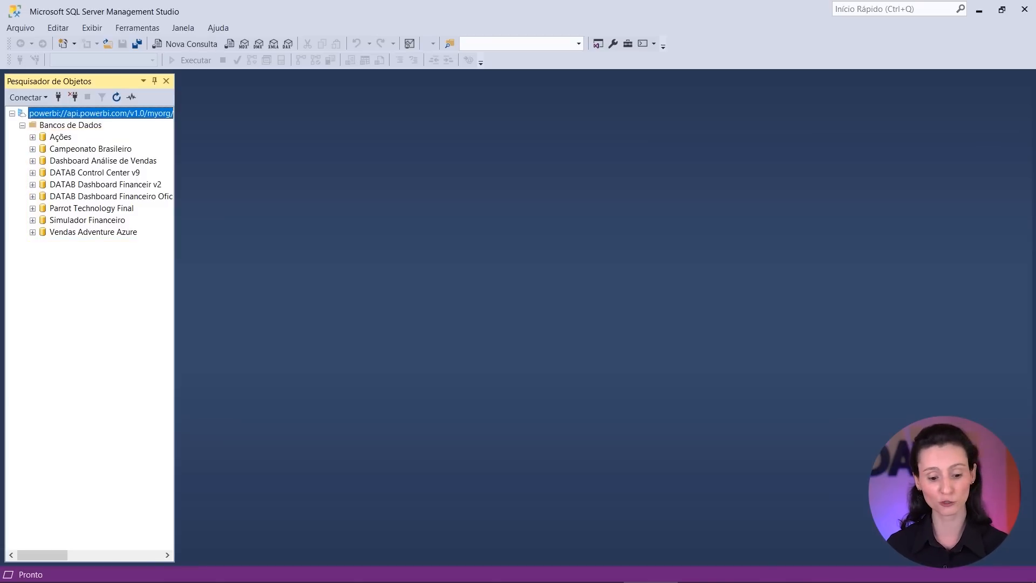
click(33, 148)
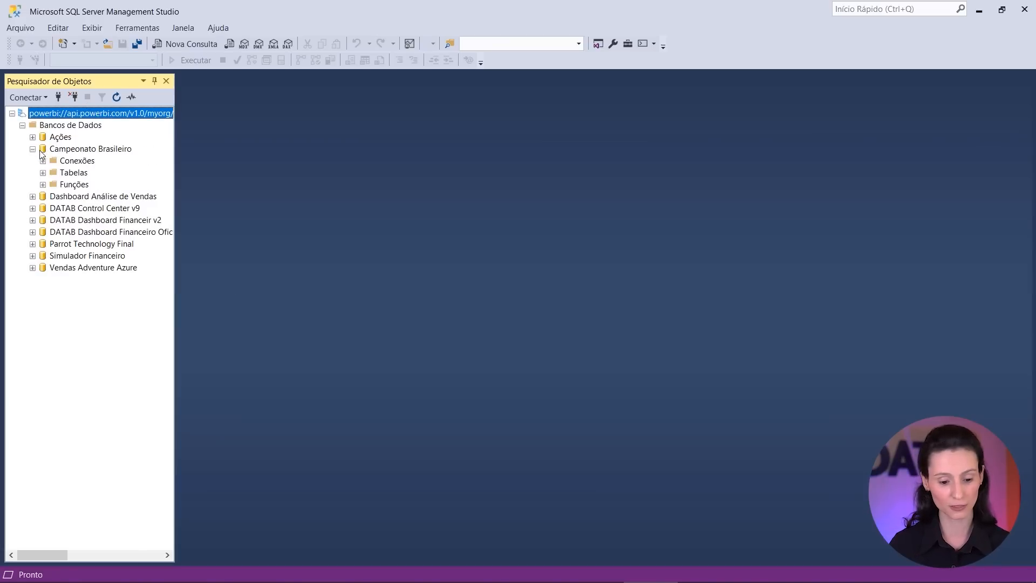
click(43, 173)
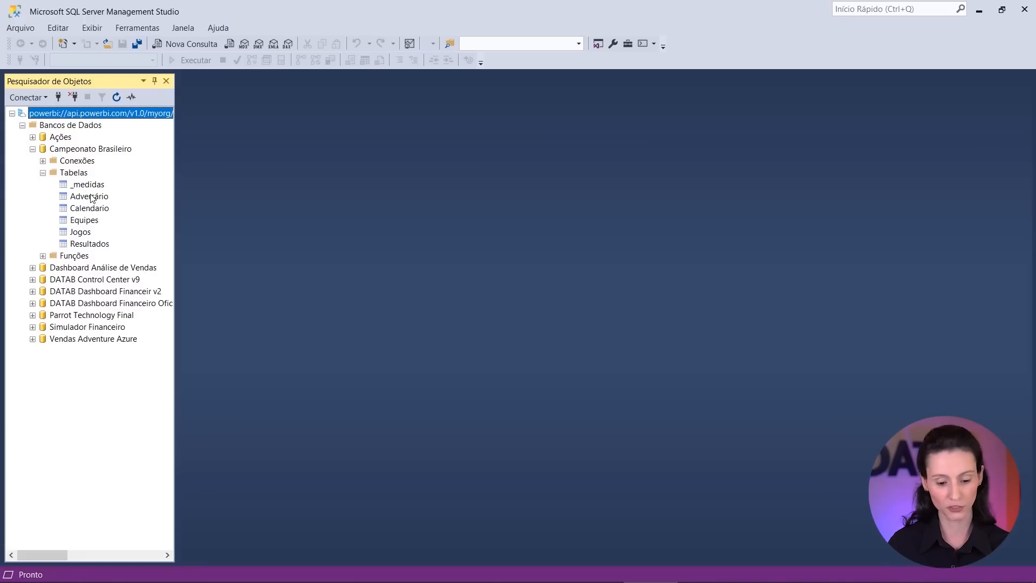
click(91, 208)
click(80, 234)
click(88, 244)
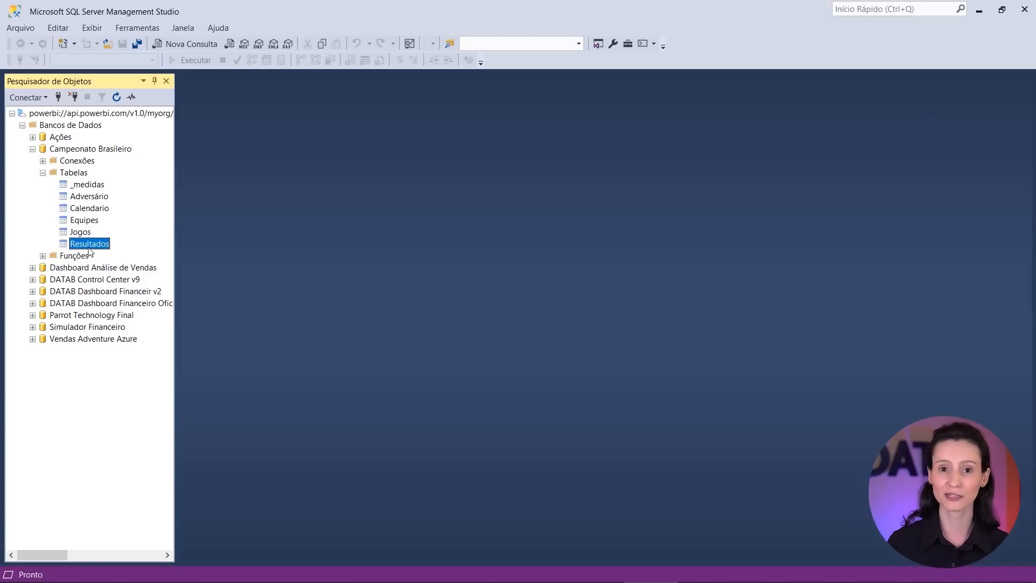
Switch to the Power BI pricing page in Chrome and highlight the Application lifecycle management row under Governance and administration.
key(alt)
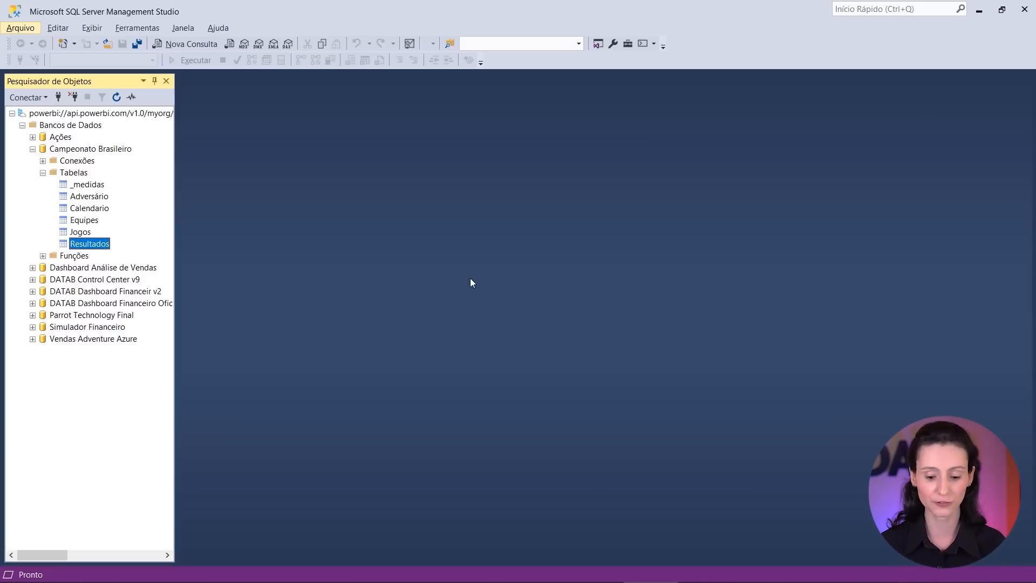
key(alt+Tab)
drag(88, 434, 258, 441)
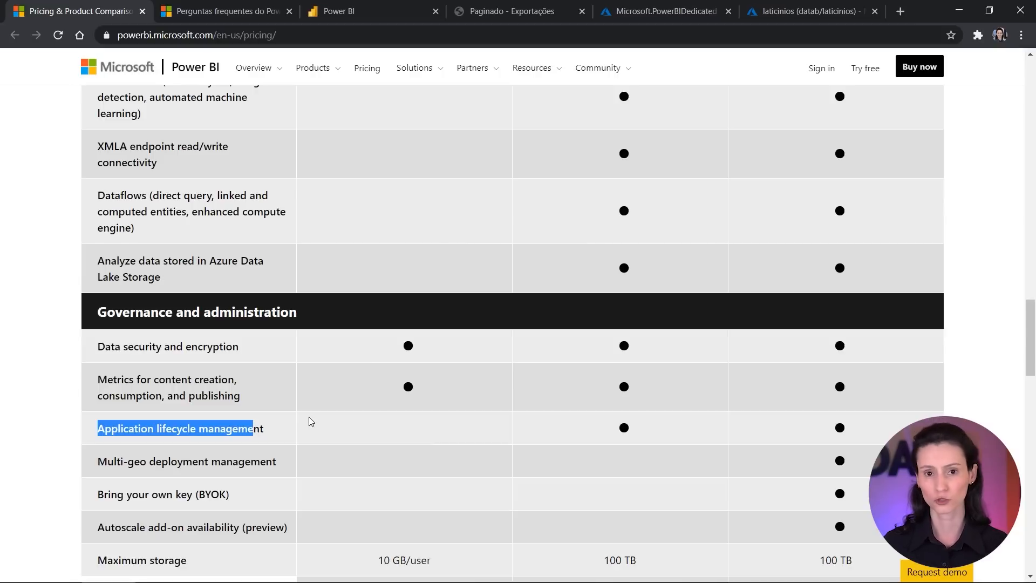
Switch to the Power BI service and create a deployment pipeline named Teste without a description.
click(379, 10)
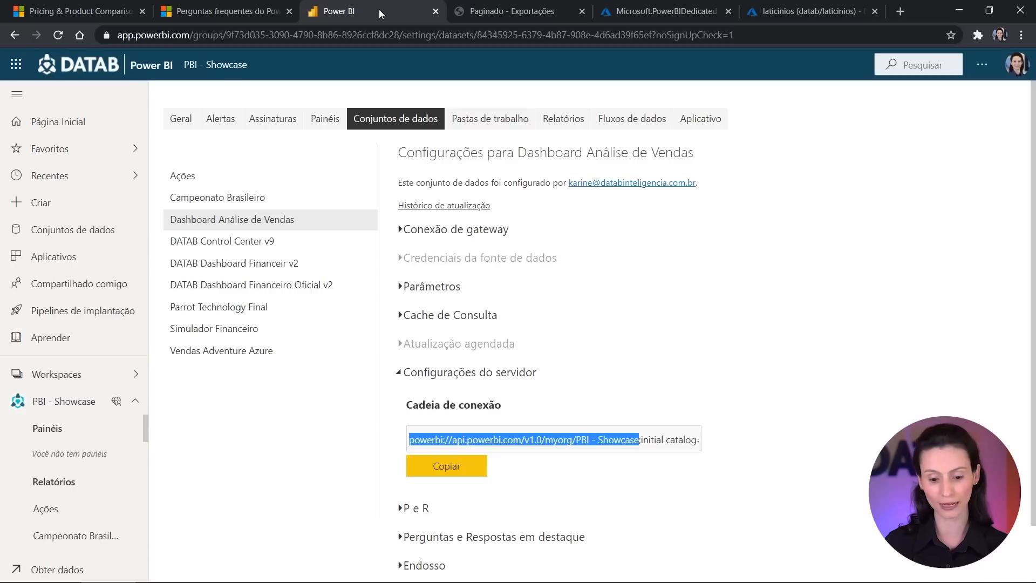
click(44, 317)
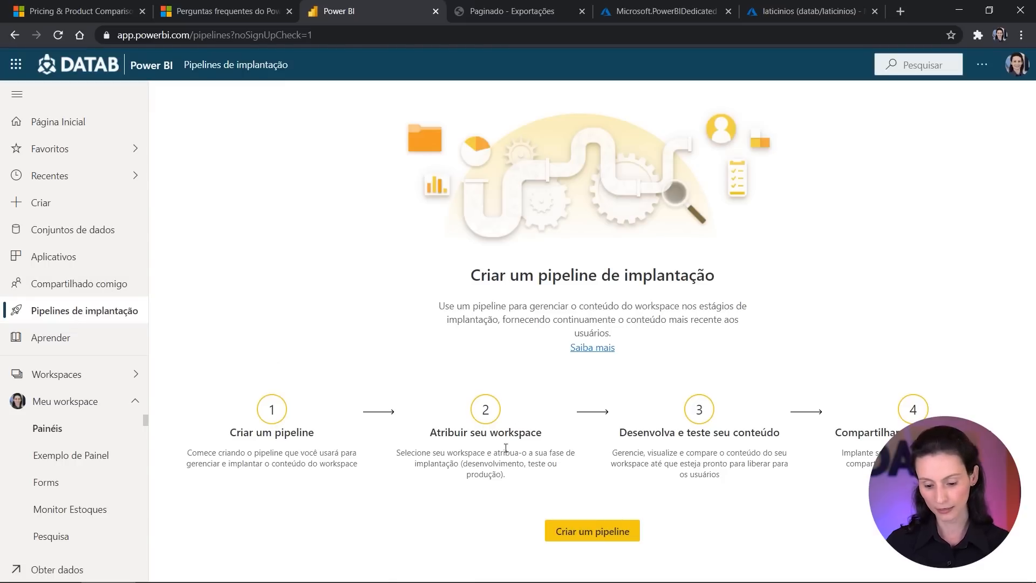
click(584, 538)
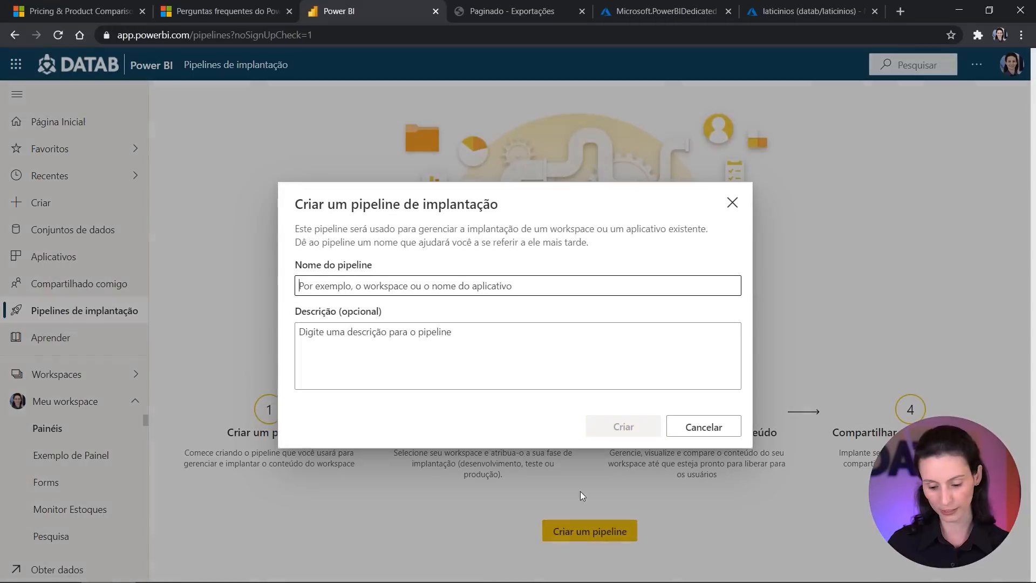
text(T)
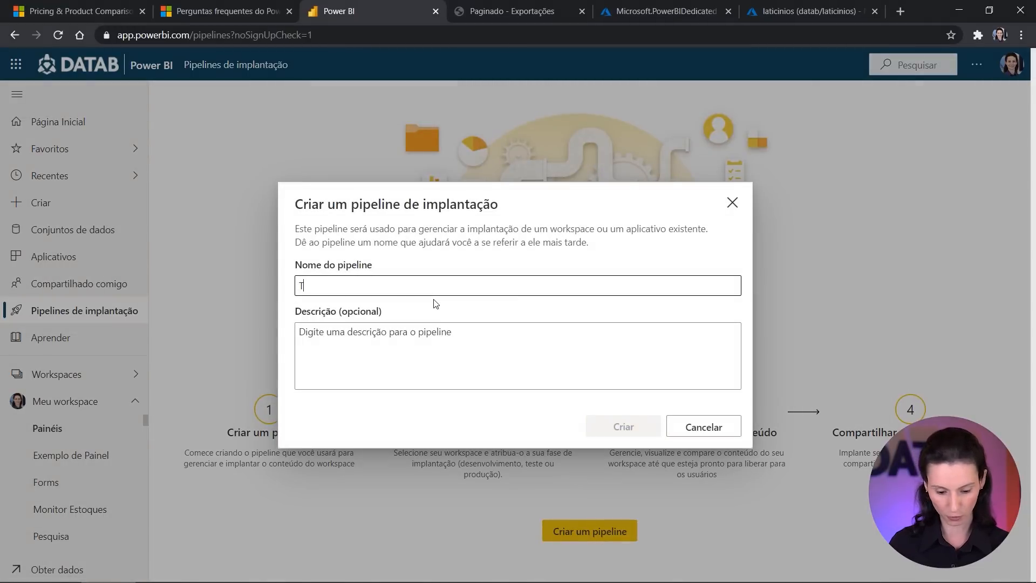
text(es)
key(BackSpace)
text(este)
click(534, 330)
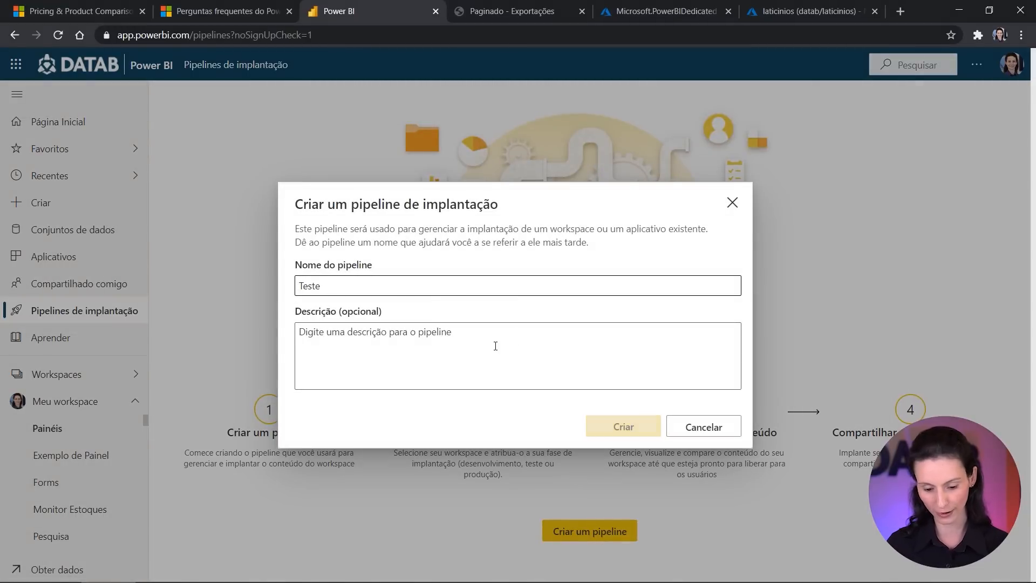
click(620, 423)
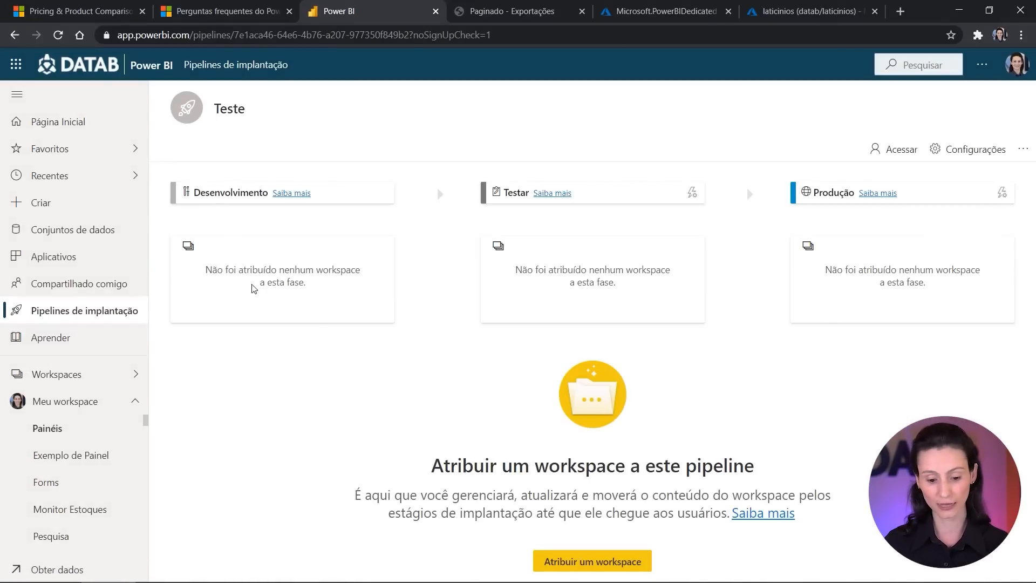
Point out the Desenvolvimento, Testar and Produção stages of the Teste pipeline with temporary annotations and clear them.
mouse_move(164, 167)
mouse_down()
mouse_move(349, 327)
mouse_move(399, 348)
mouse_up()
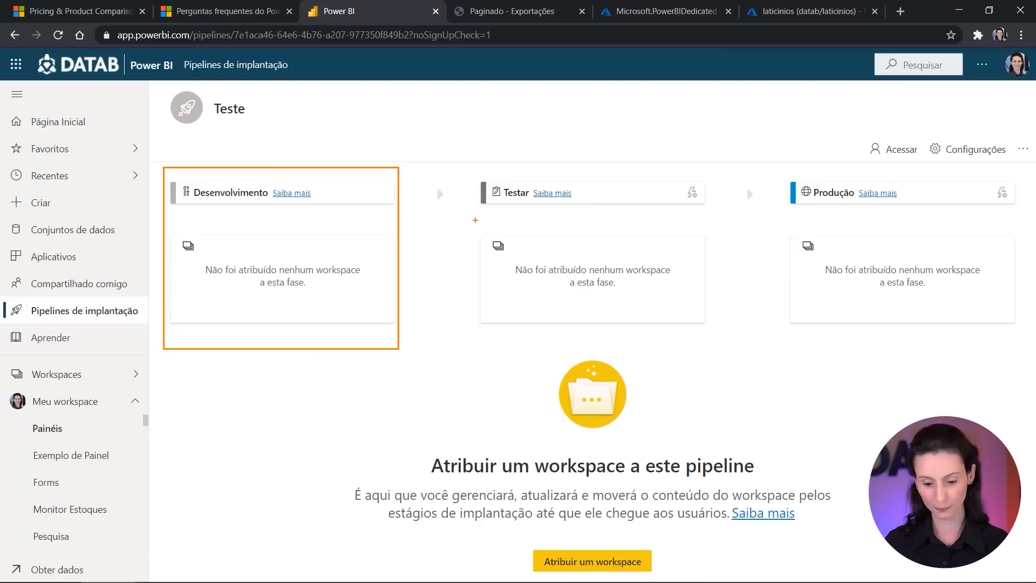
drag(461, 155, 767, 356)
mouse_move(784, 165)
mouse_down()
mouse_move(918, 229)
mouse_move(1014, 343)
mouse_up()
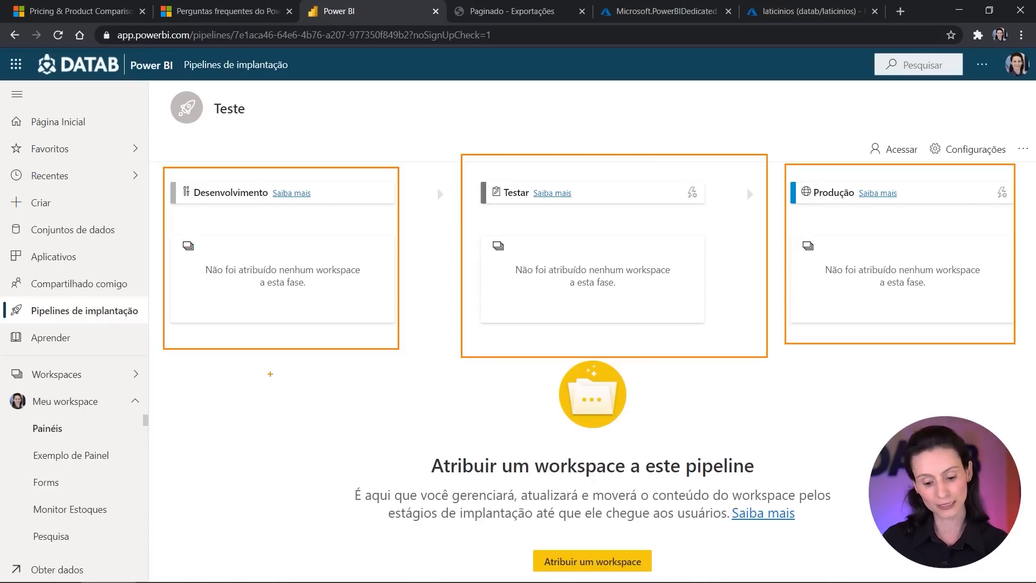
drag(265, 368, 240, 445)
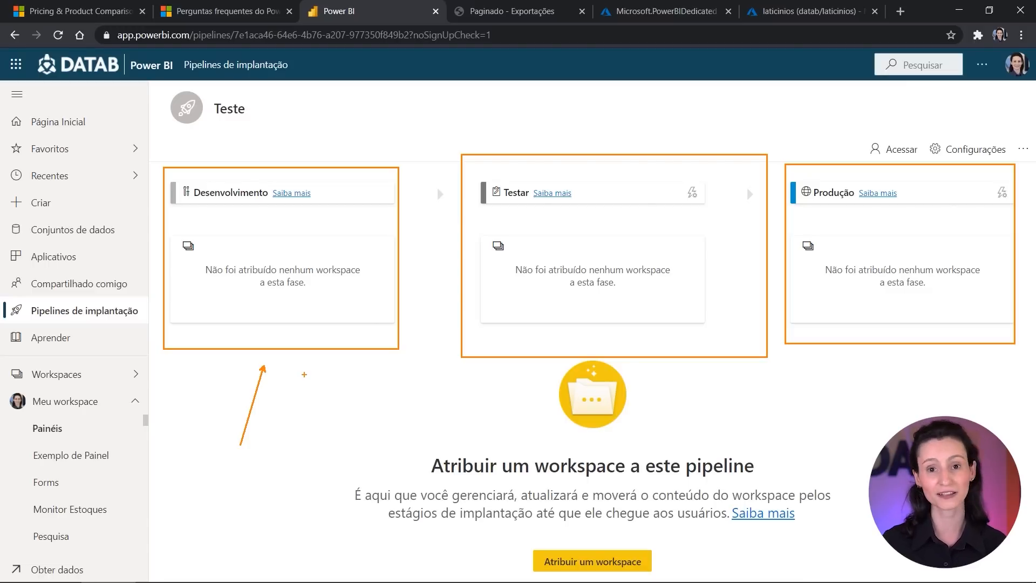
key(Escape)
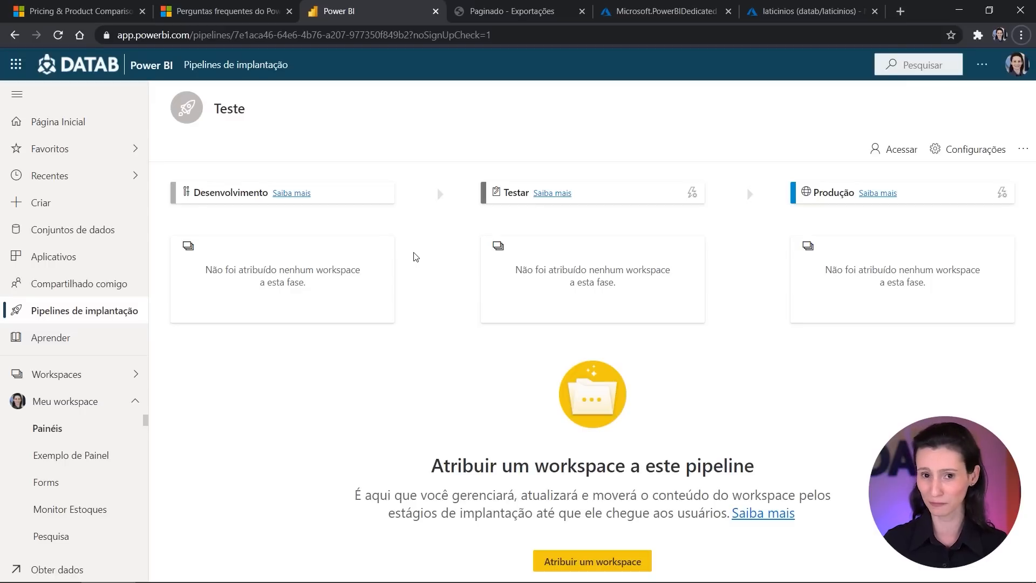
Switch to the Laticinios report in Power BI Desktop and turn on page refresh in the page's format settings.
key(alt+Tab)
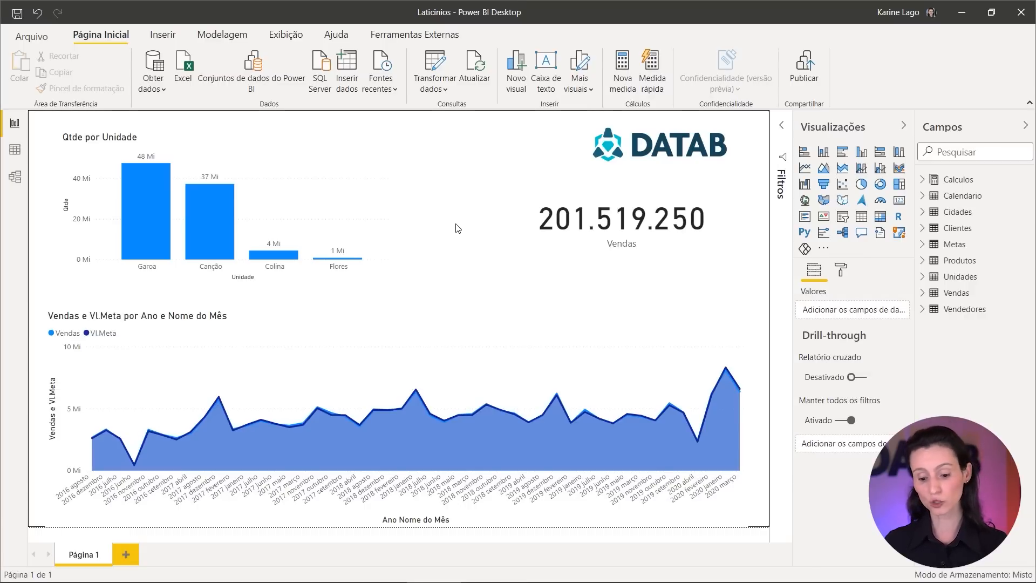
click(839, 272)
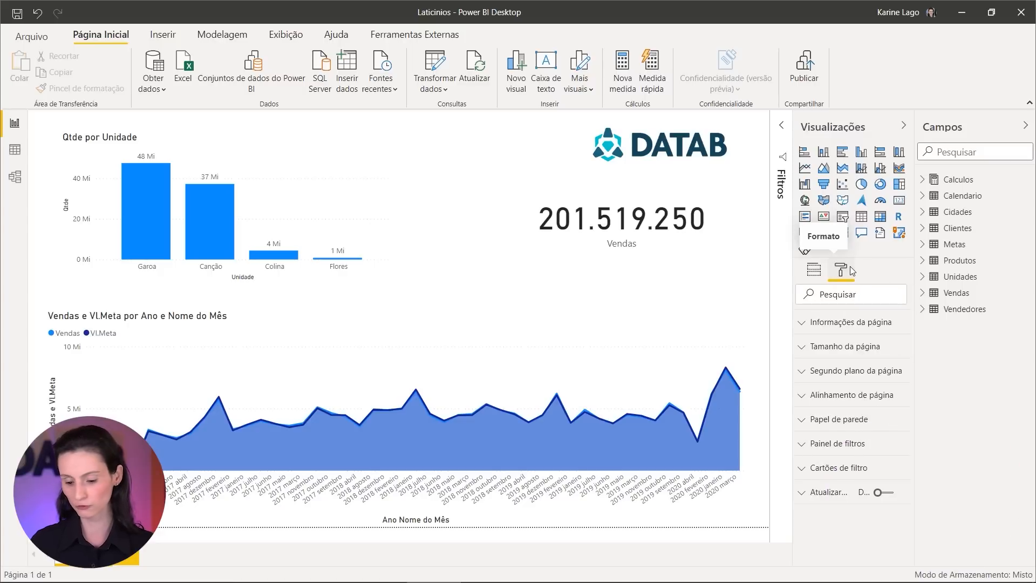
click(824, 492)
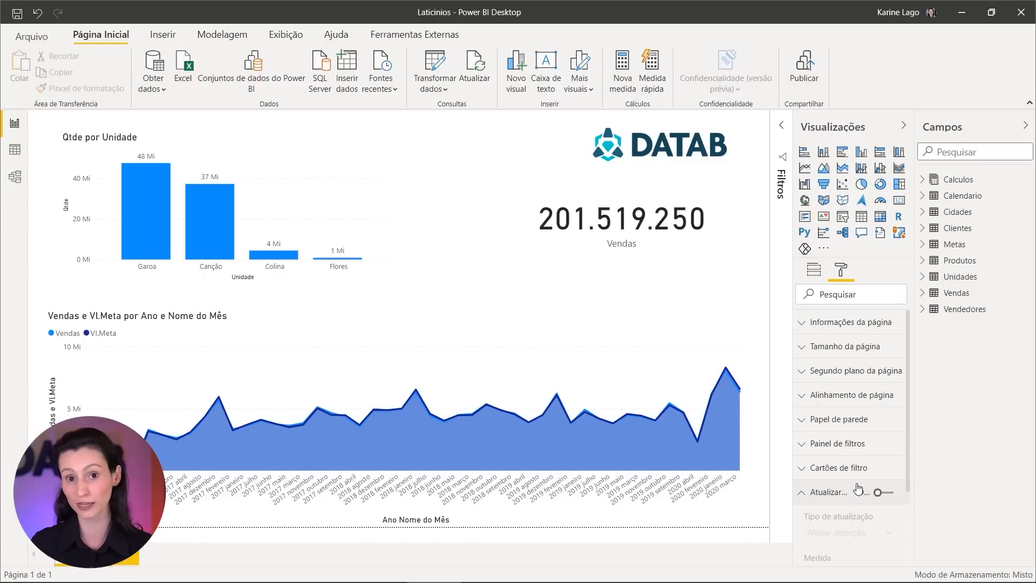
scroll(858, 489, down, 3)
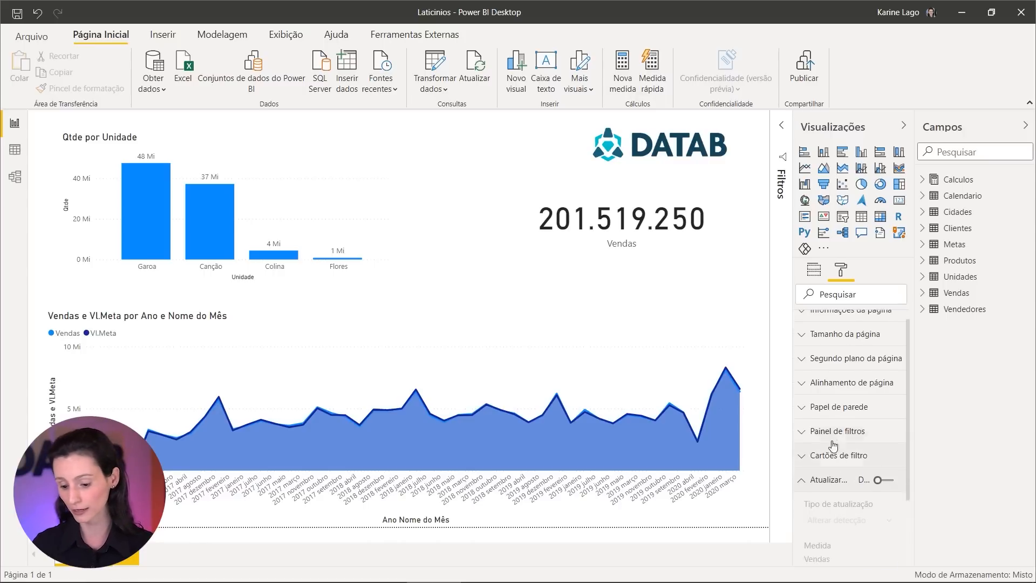
click(884, 382)
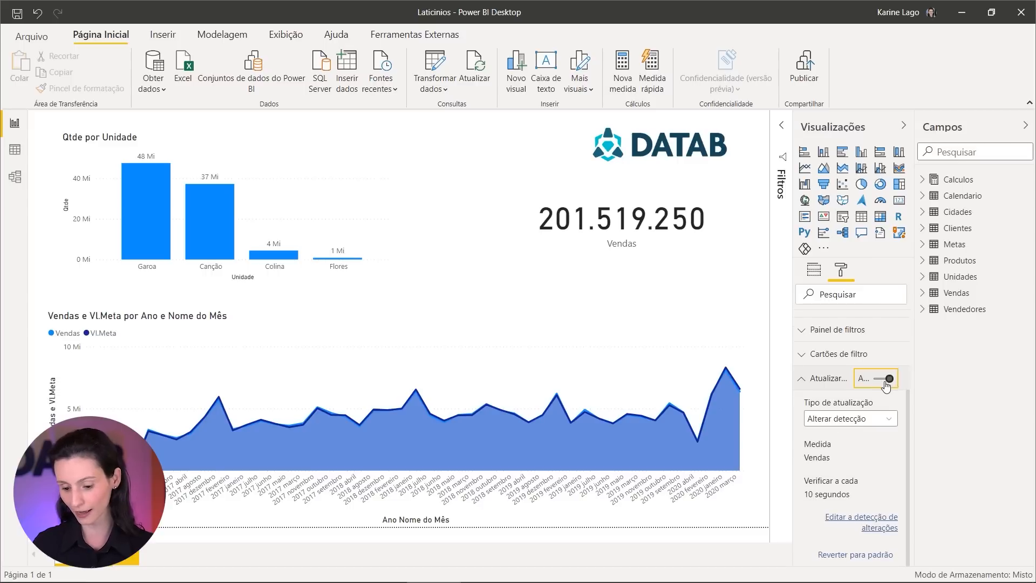
Set the page refresh type to Atualização automática de página with an interval of 5 seconds.
click(859, 417)
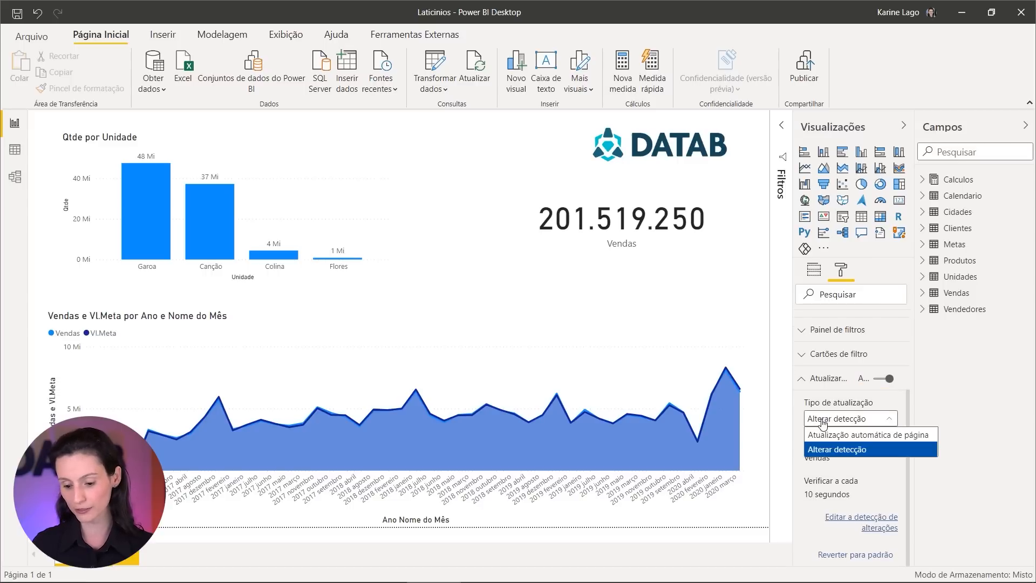
click(859, 436)
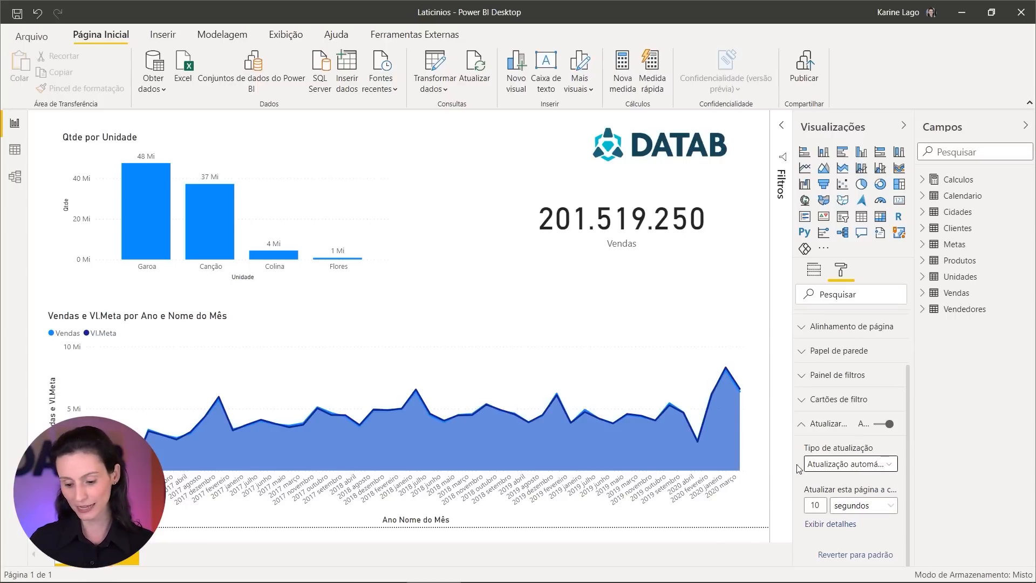
double_click(814, 504)
text(5)
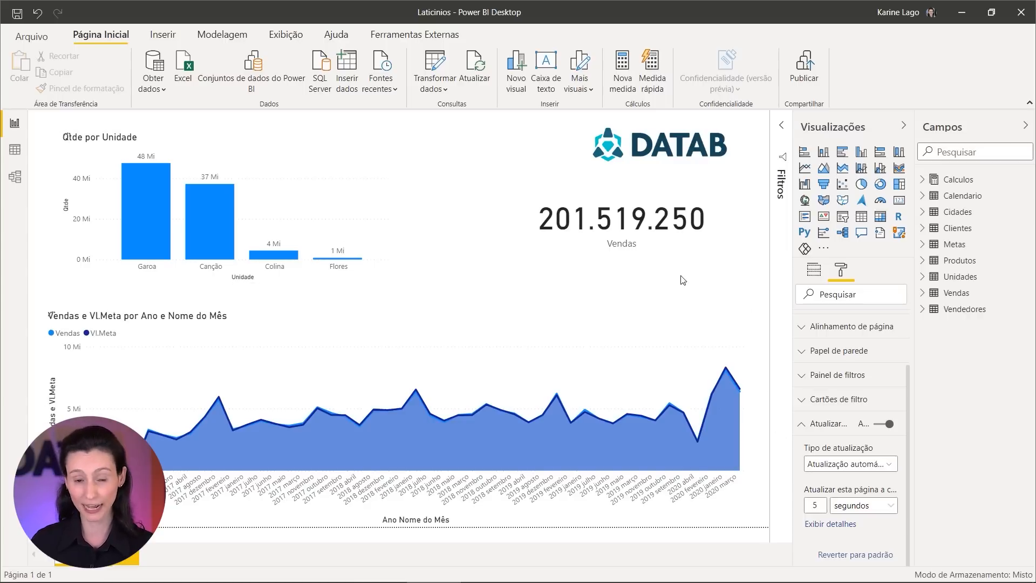
Check the Calendario table's storage mode in the model view and return to the report view.
click(15, 176)
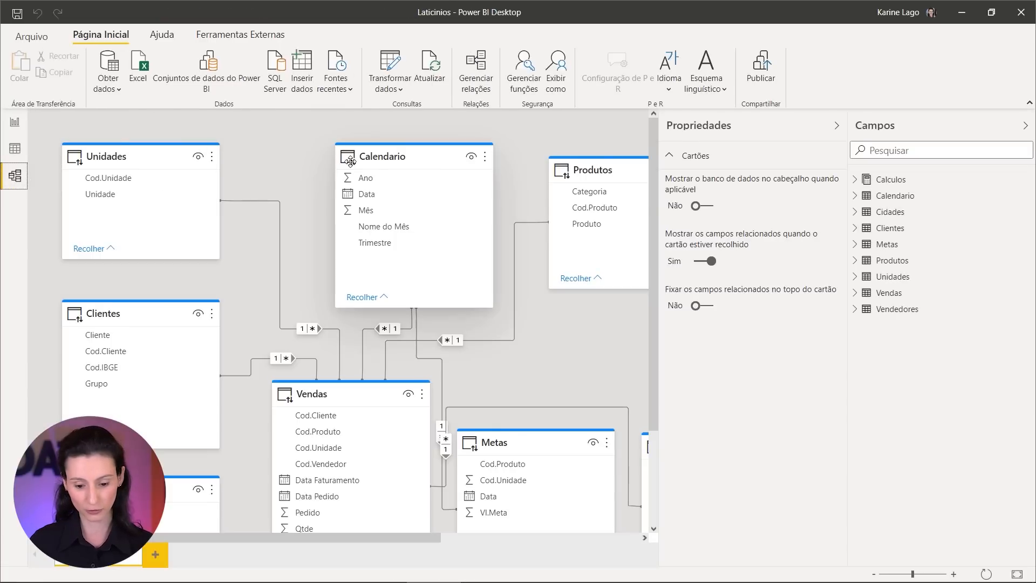
mouse_move(350, 160)
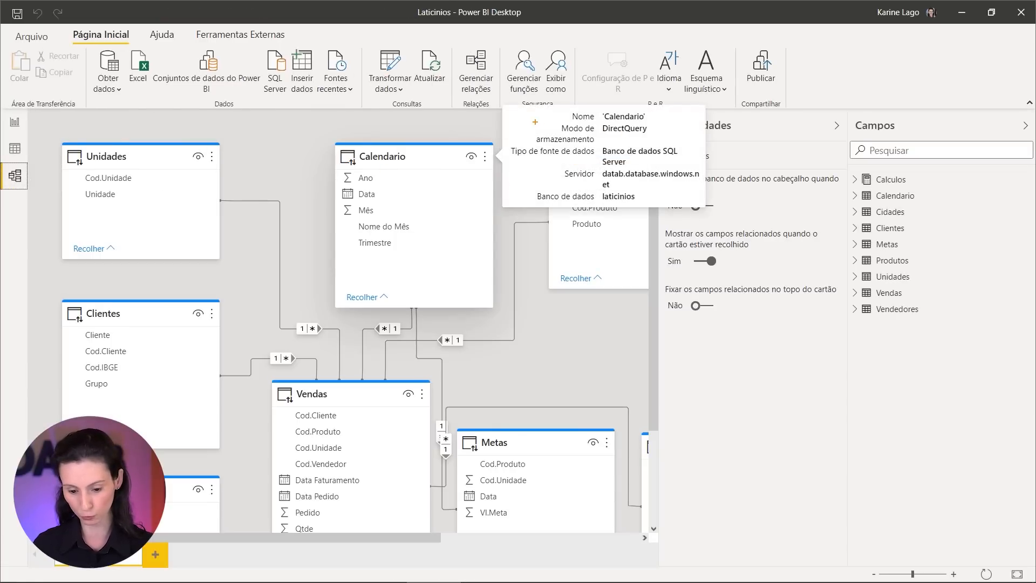
drag(531, 122, 664, 146)
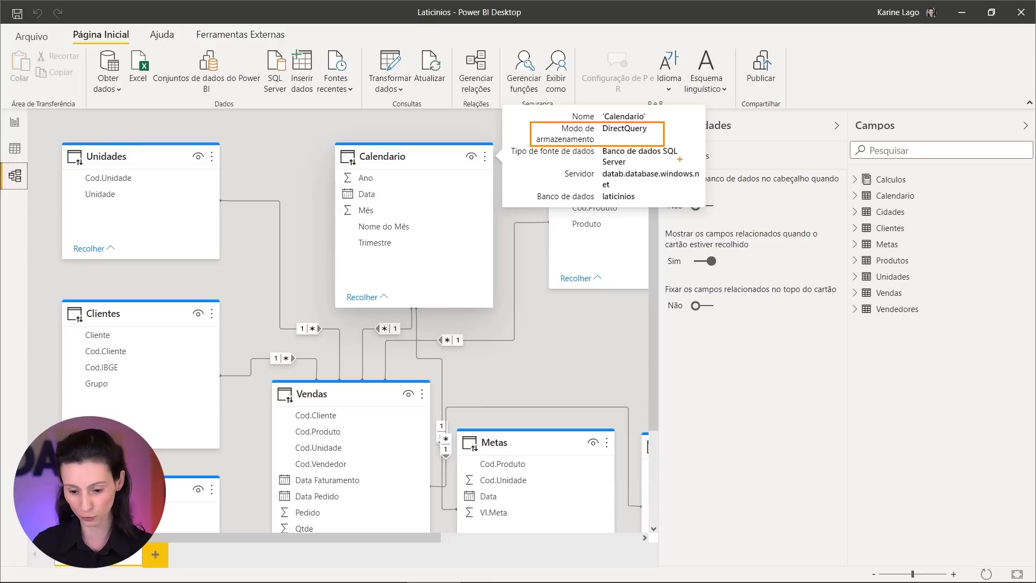
drag(681, 154, 722, 138)
key(Escape)
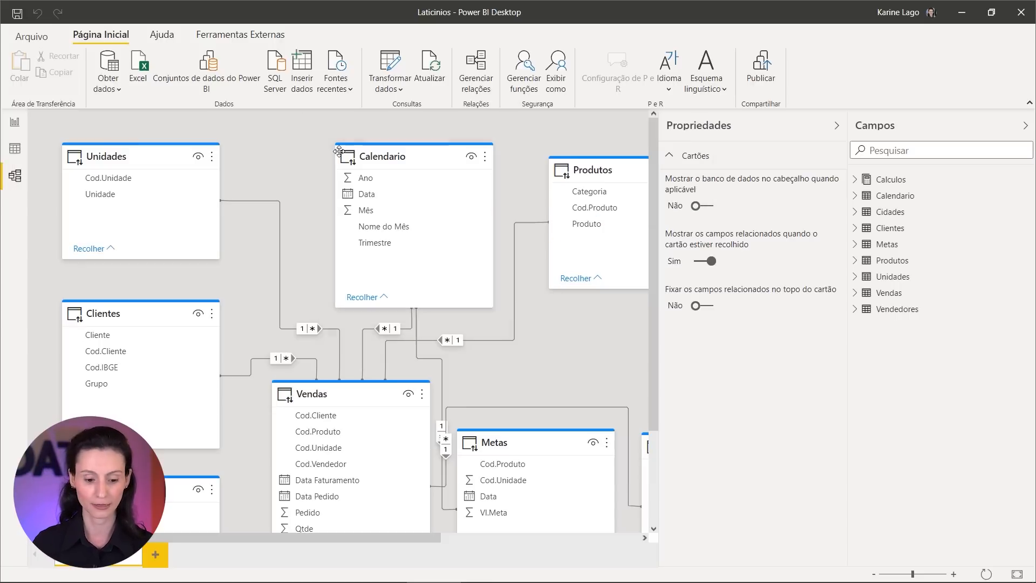
click(15, 122)
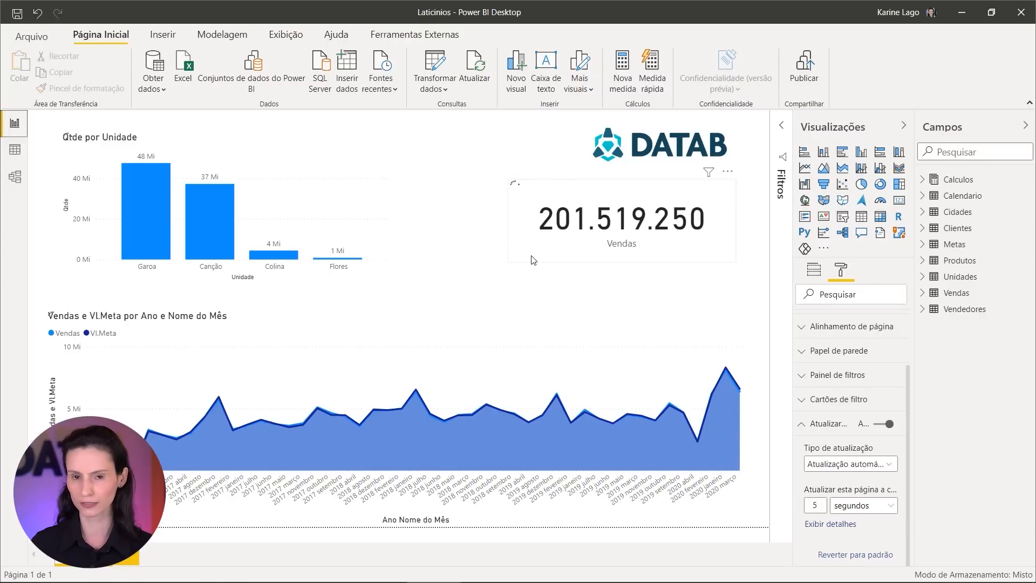
Arrange the Laticinios report side by side with Chrome and show the laticinios database's query editor in the Azure portal.
drag(564, 17, 1035, 85)
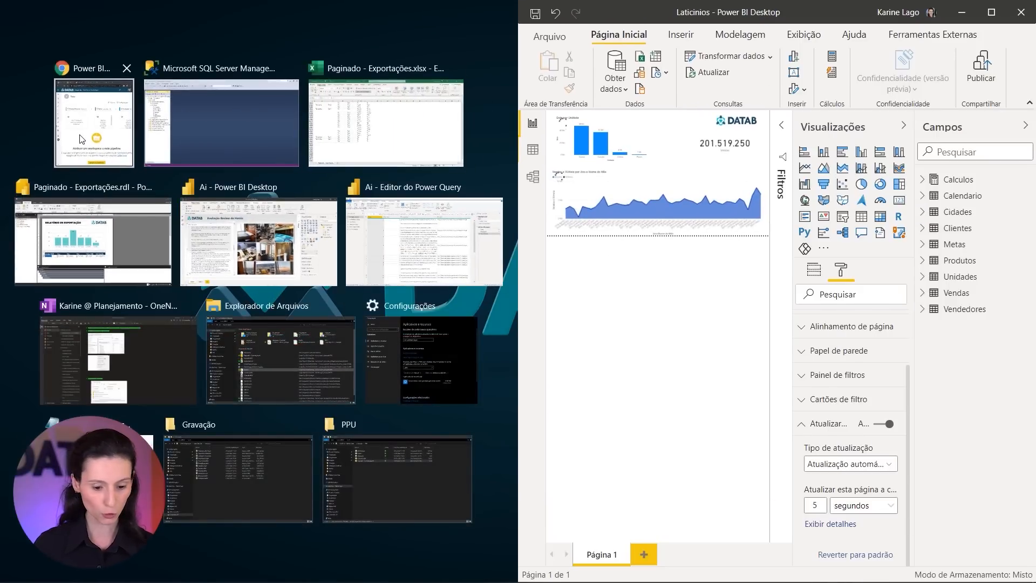
click(81, 140)
click(277, 17)
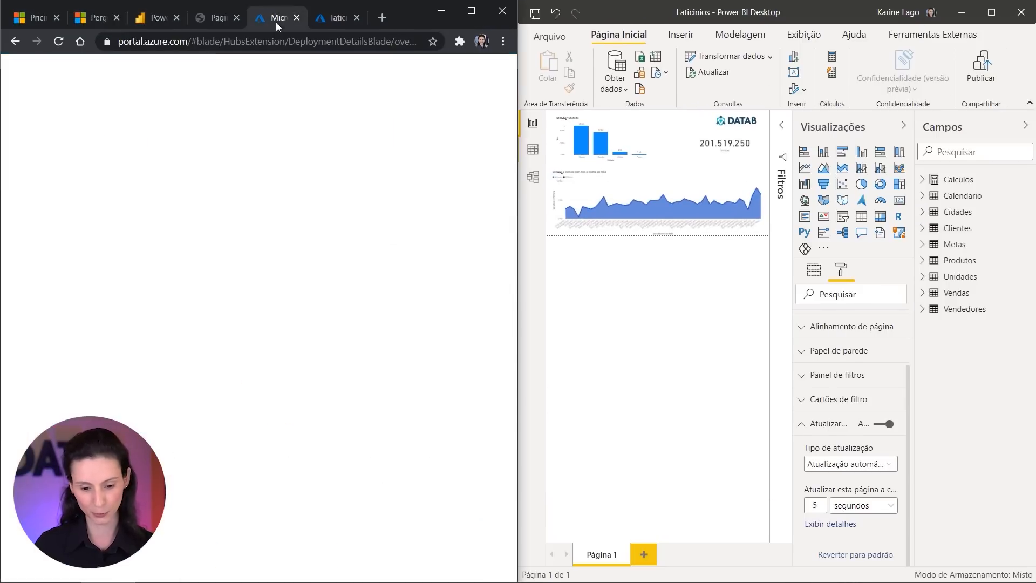
click(334, 22)
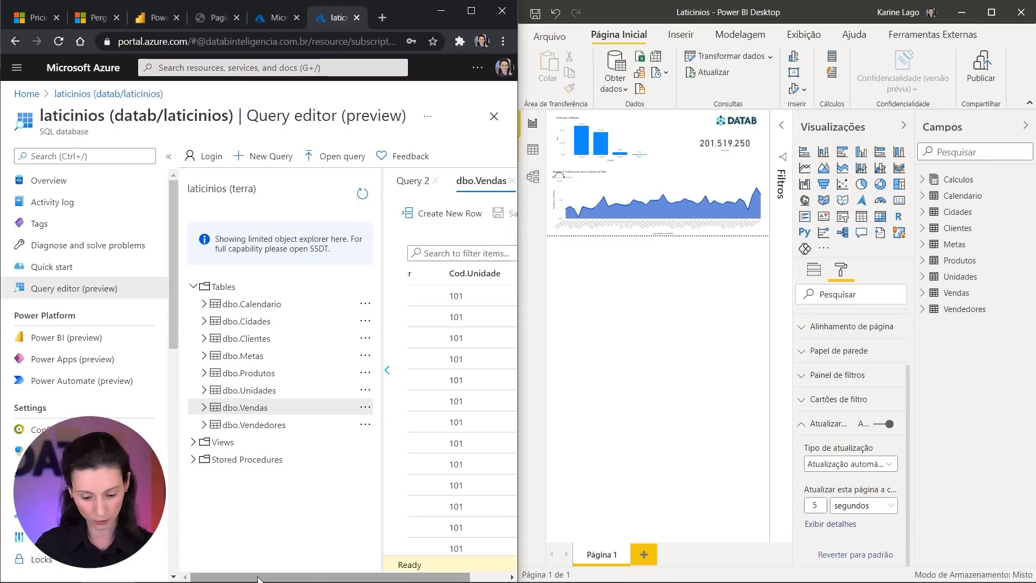
Set the Qtde value in the first row of the dbo.Vendas table to 80000.
drag(259, 577, 296, 577)
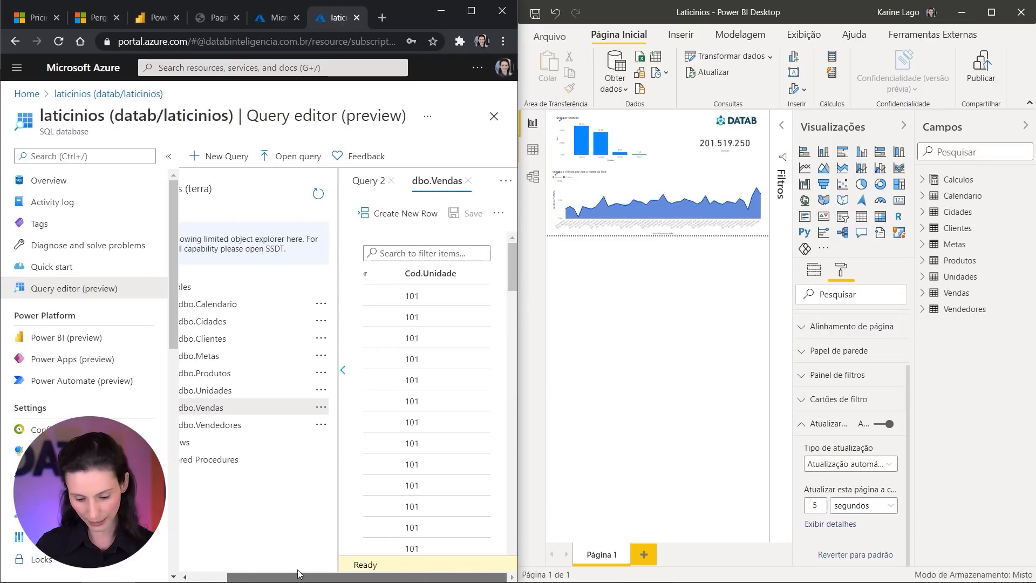
click(344, 372)
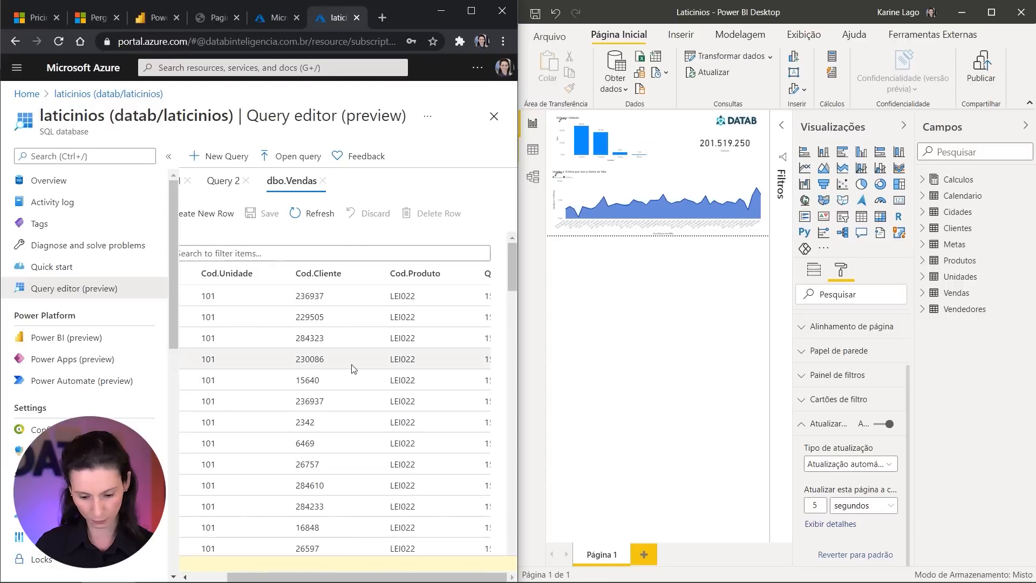
drag(512, 267, 522, 558)
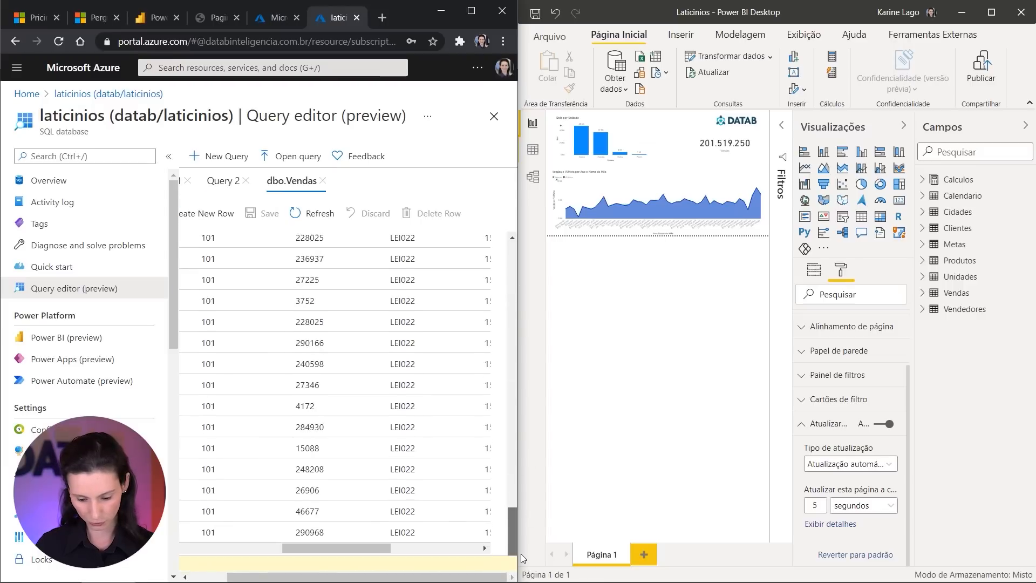
drag(334, 547, 389, 547)
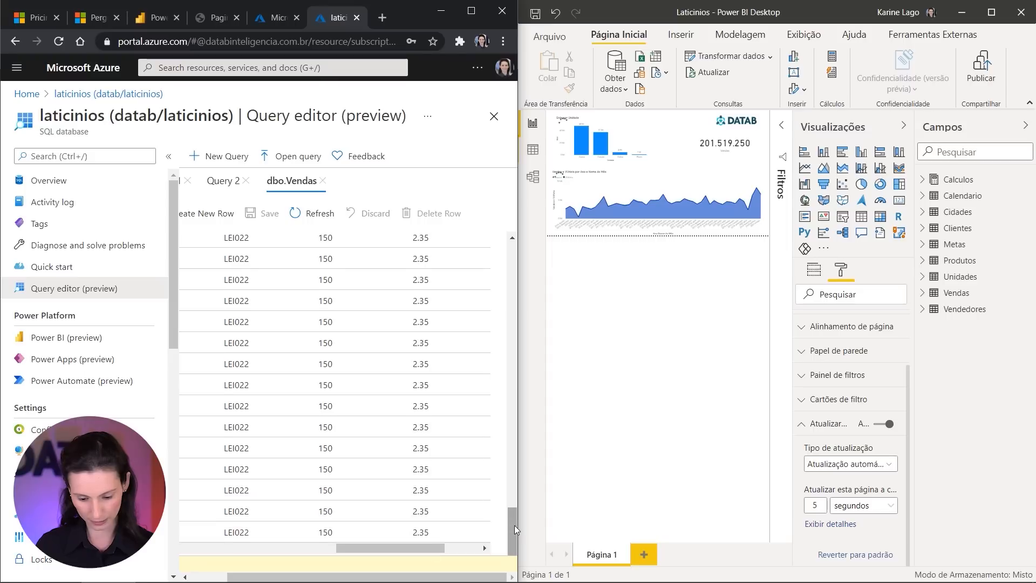
drag(514, 529, 506, 211)
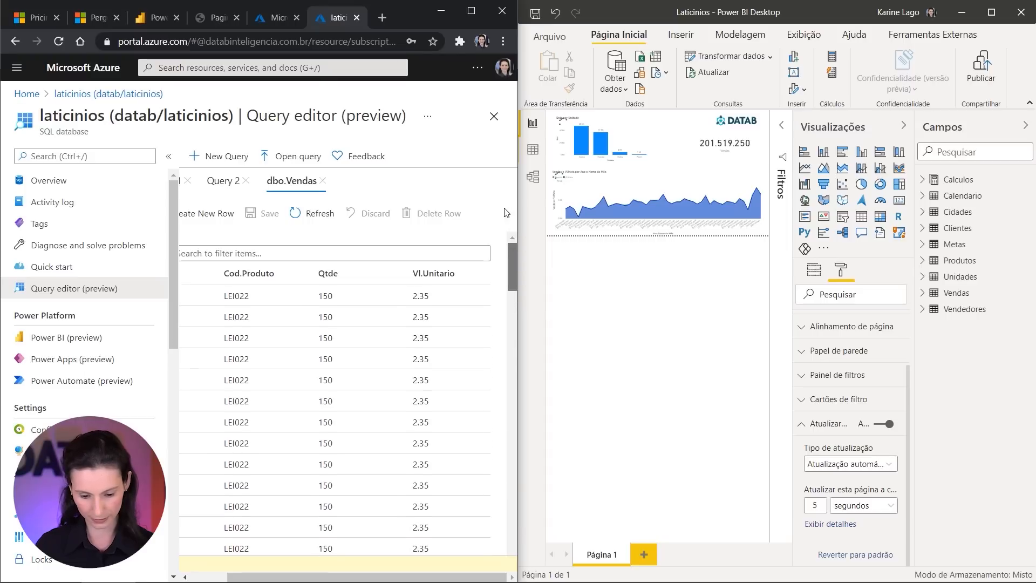
double_click(329, 296)
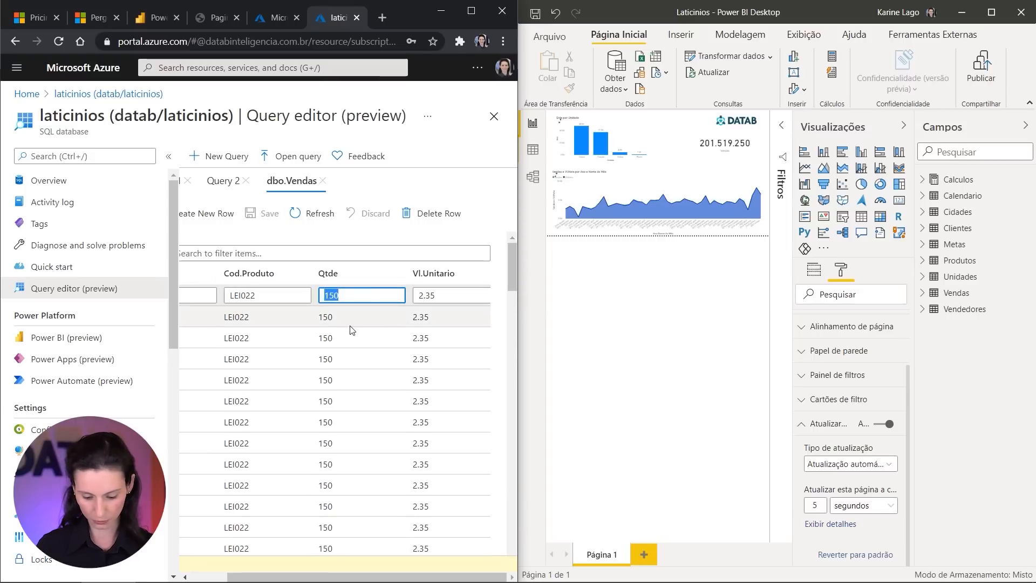
text(80000)
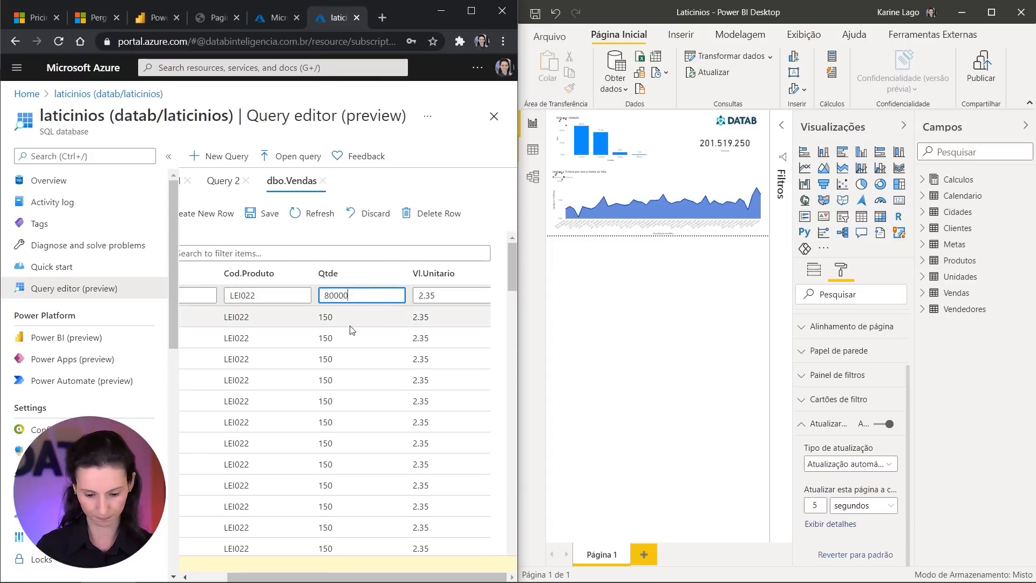
click(261, 216)
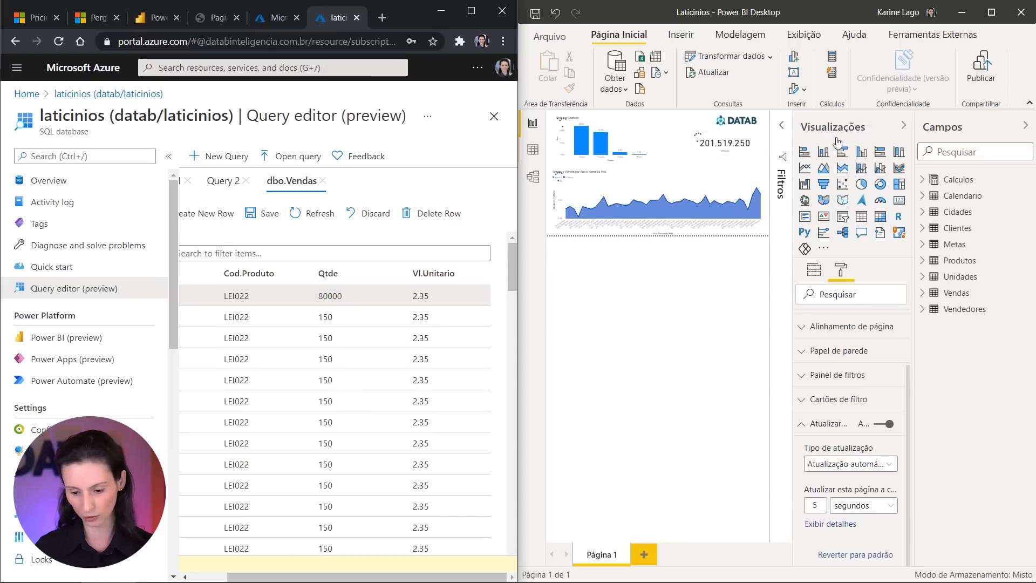
Collapse the Visualizações and Campos panes in the Laticinios report and save the edited dbo.Vendas row in Azure.
click(903, 132)
click(1021, 128)
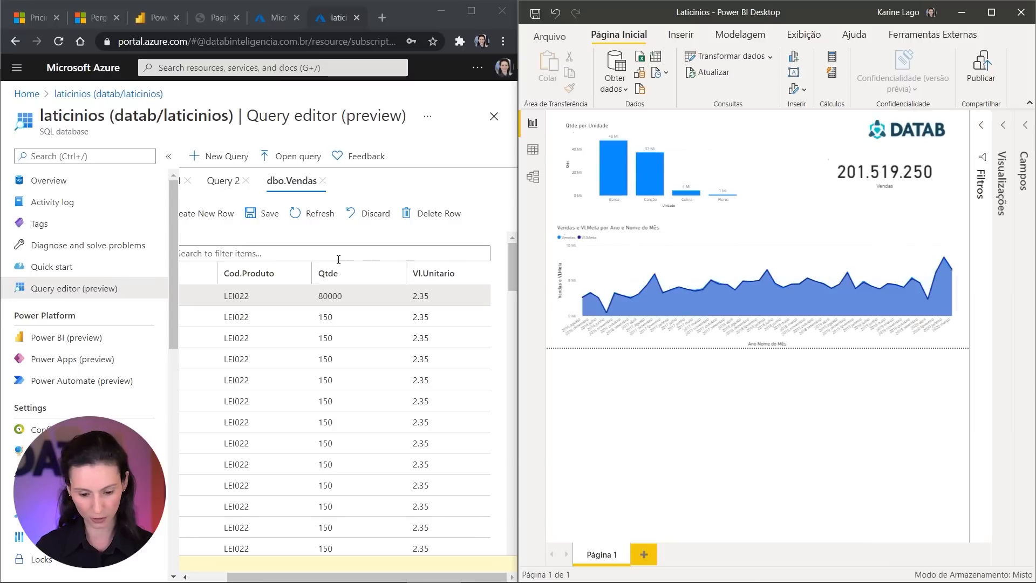
click(264, 219)
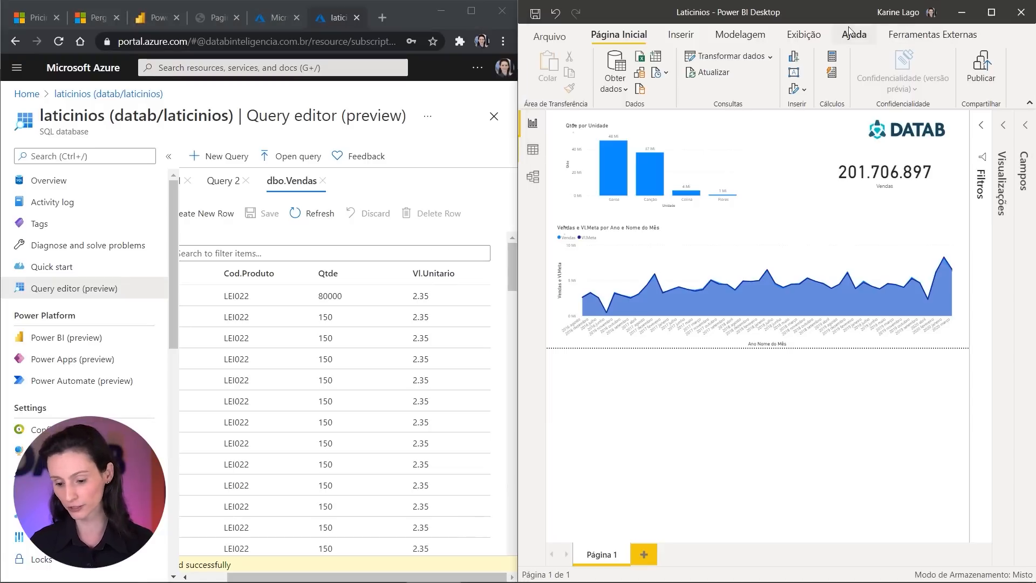
Maximize the Laticinios report in Power BI Desktop and show the page refresh settings in the page formatting options.
key(super+Left)
key(super+Up)
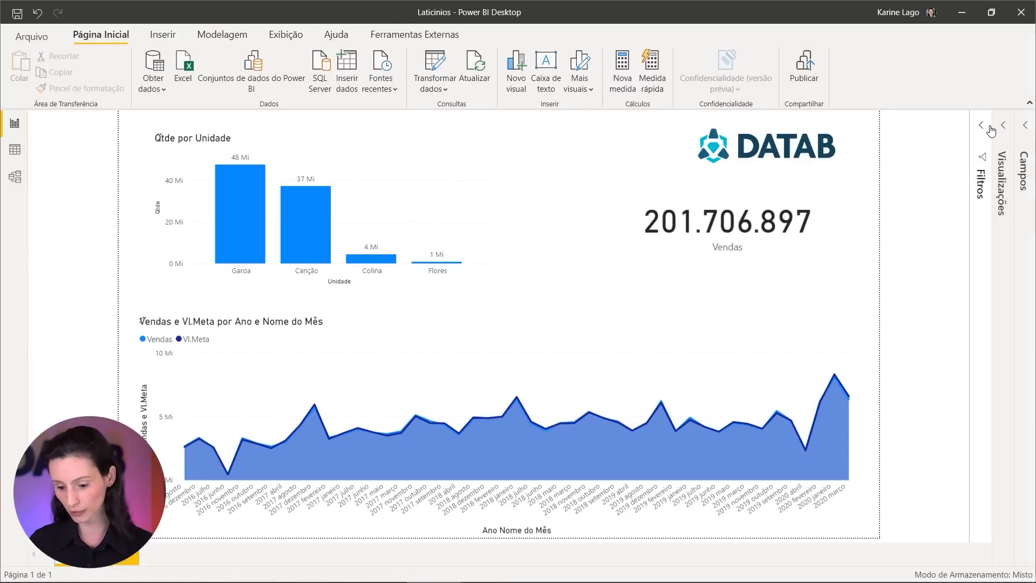
click(999, 126)
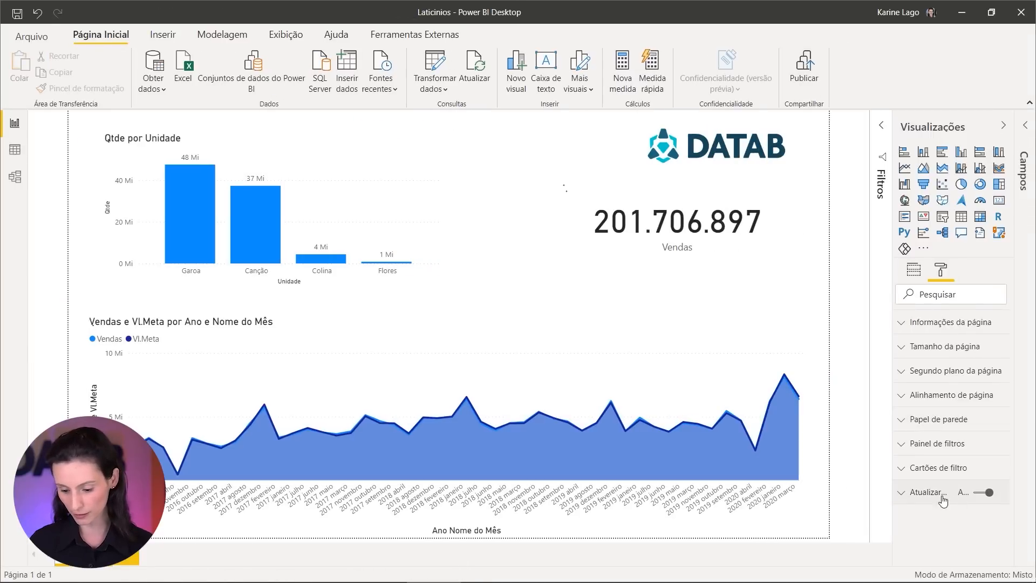
click(920, 492)
scroll(920, 492, down, 1)
click(950, 464)
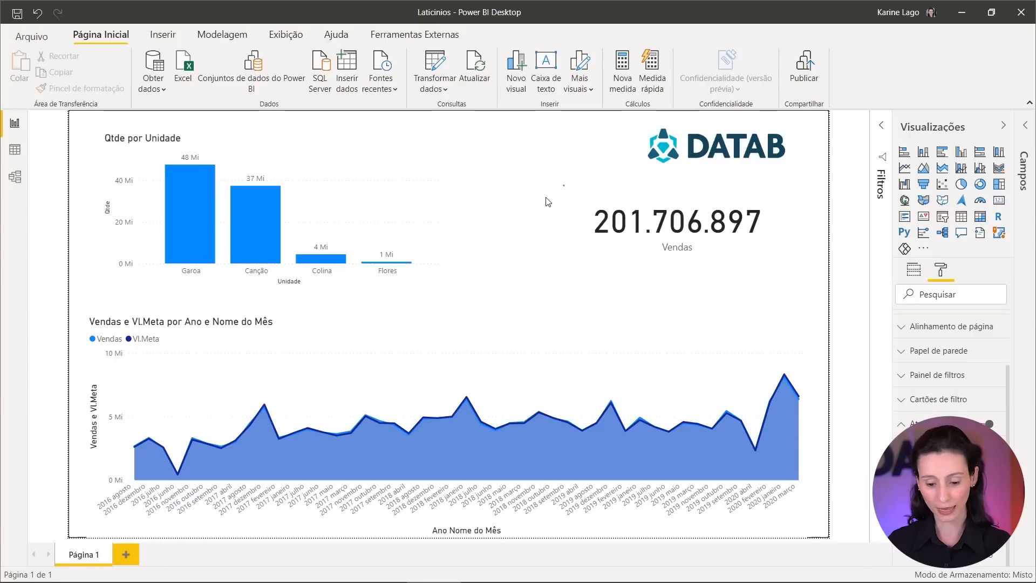
Switch to the Power BI service in Chrome and start a new email subscription for the Ações report in PBI - Showcase.
key(alt+Tab)
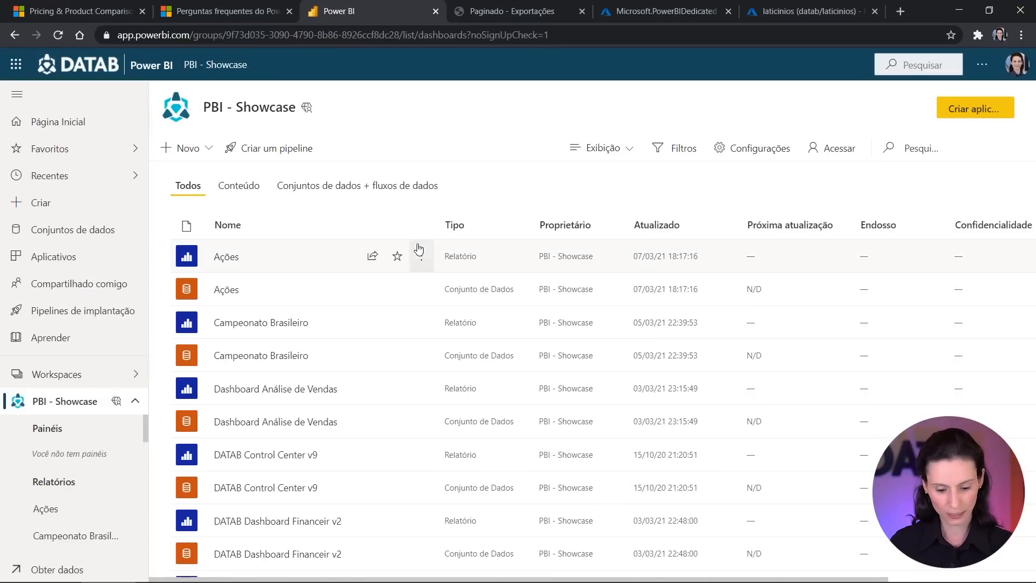
click(221, 258)
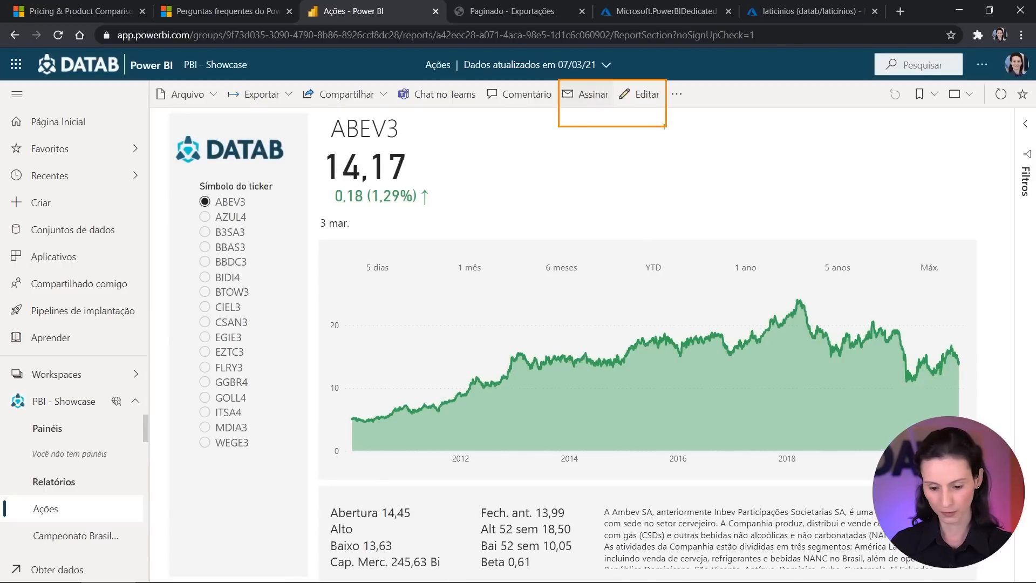
click(593, 95)
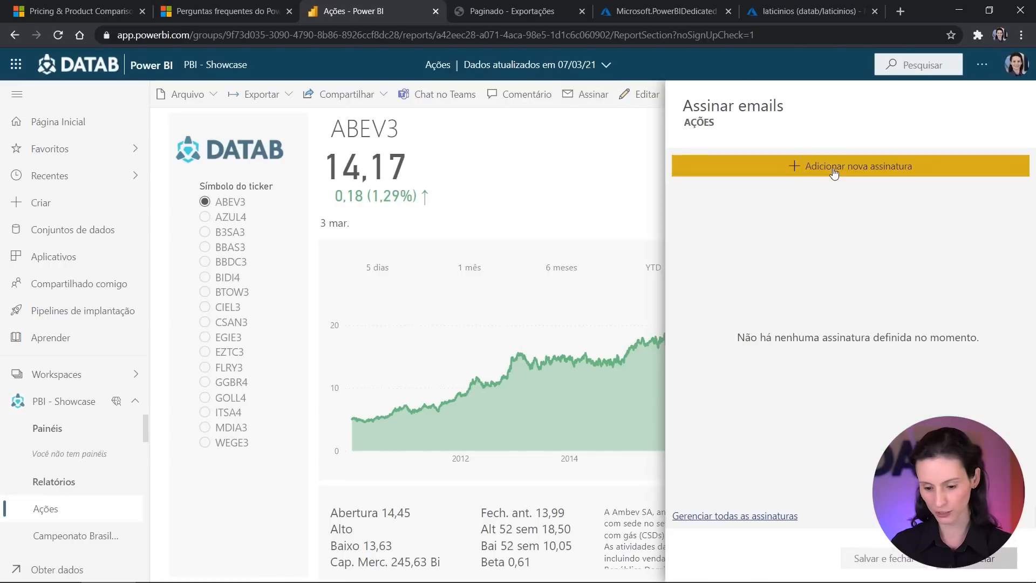
click(870, 177)
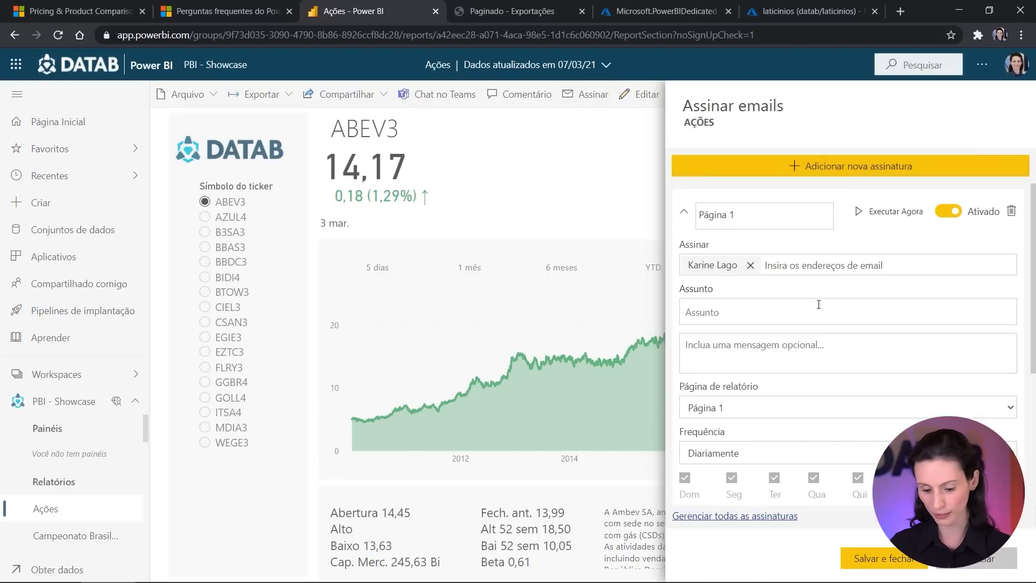
scroll(817, 300, down, 5)
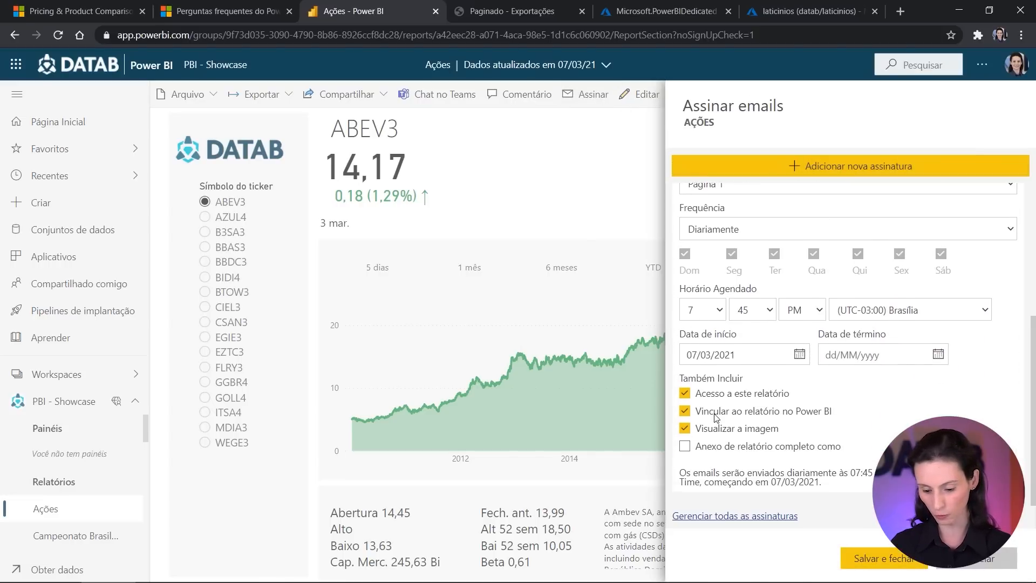
Include the full report as an attachment, check the available file formats, and close the subscription without saving.
click(697, 451)
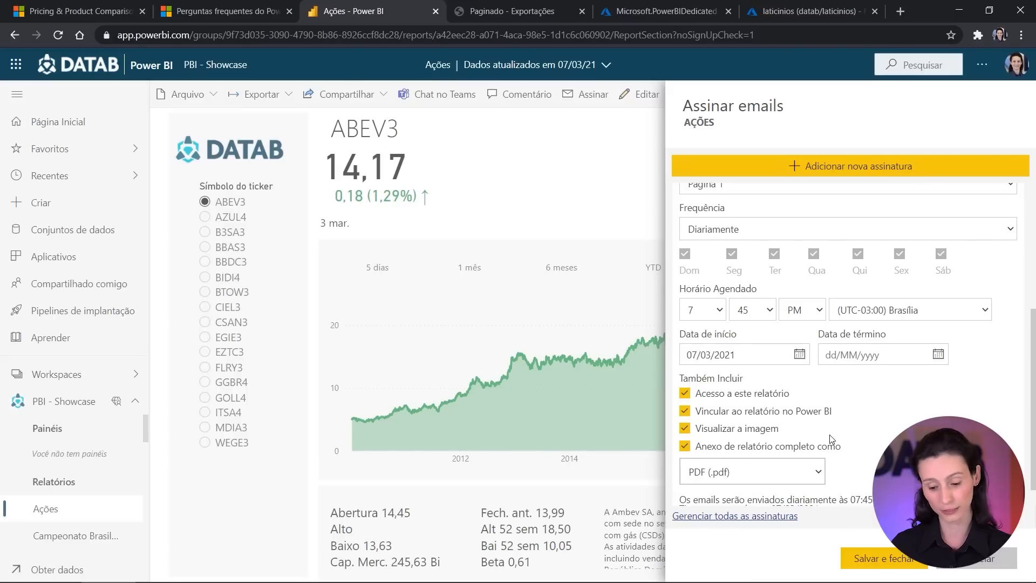
scroll(782, 448, down, 1)
click(798, 445)
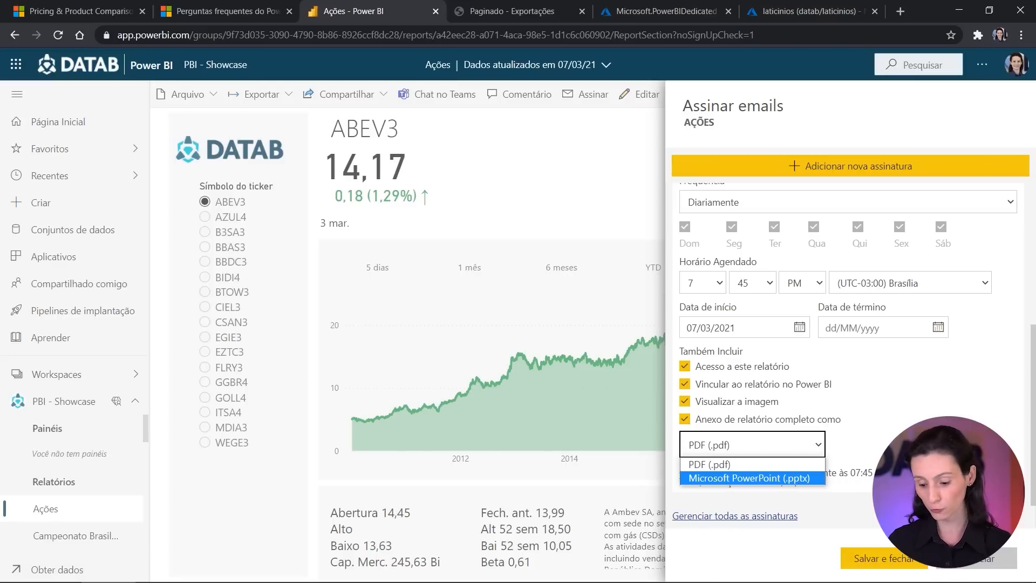
click(981, 561)
click(981, 561)
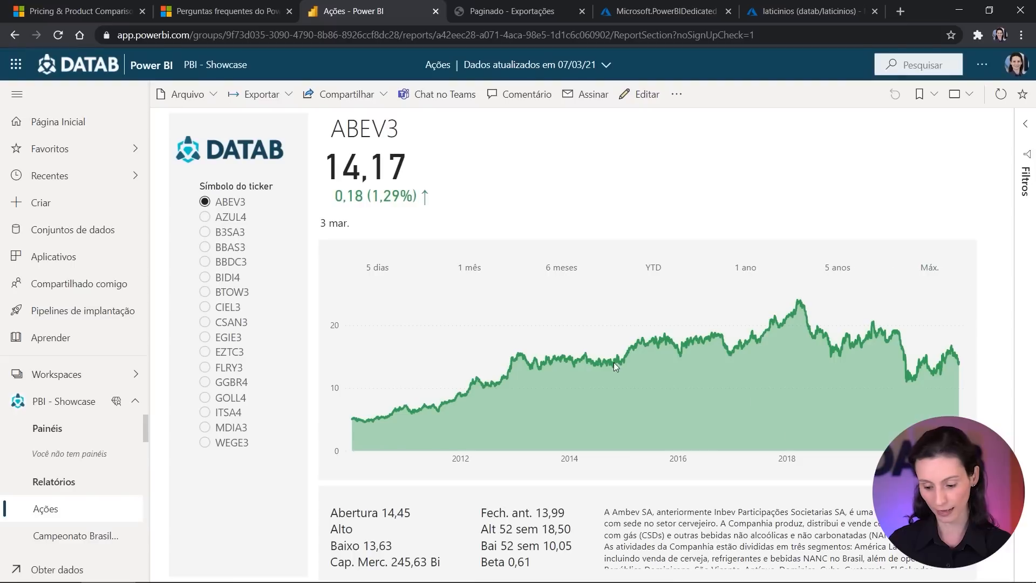
Start a new email subscription for the D1 Contoso report in DATAB - Desenvolvimento and check its full report attachment option.
click(91, 376)
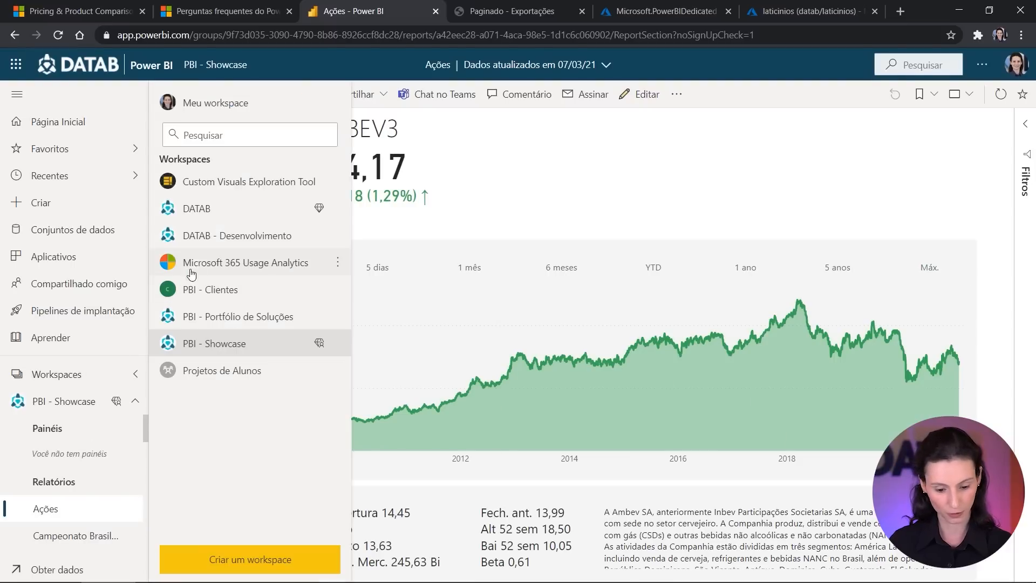
click(223, 238)
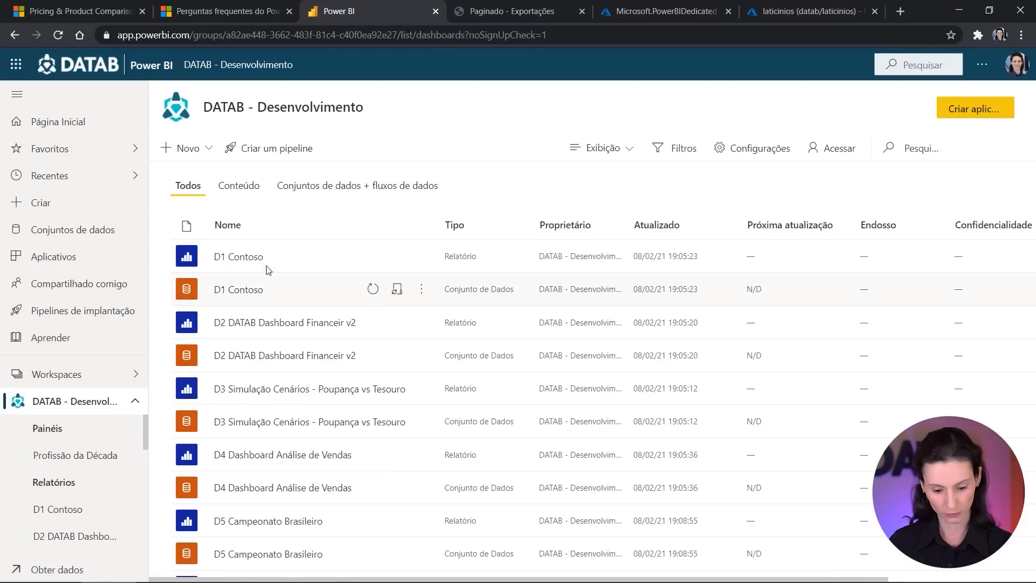
click(252, 257)
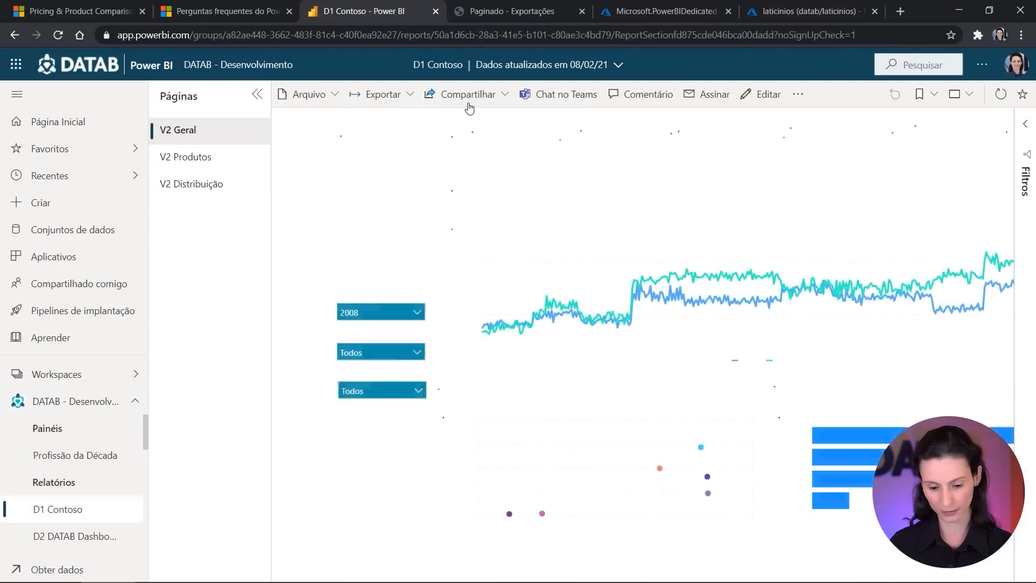
click(702, 100)
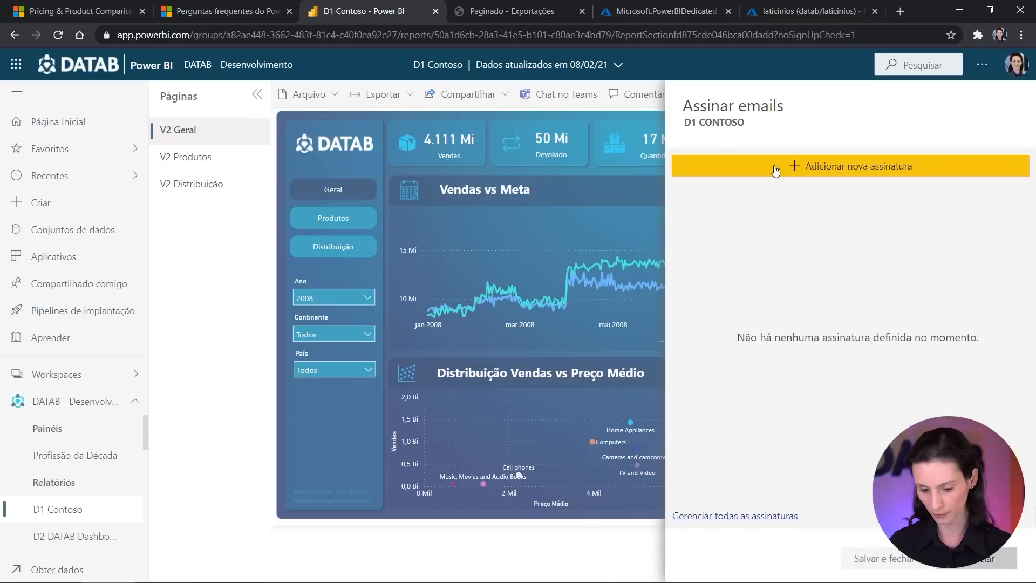
click(846, 171)
scroll(840, 250, down, 4)
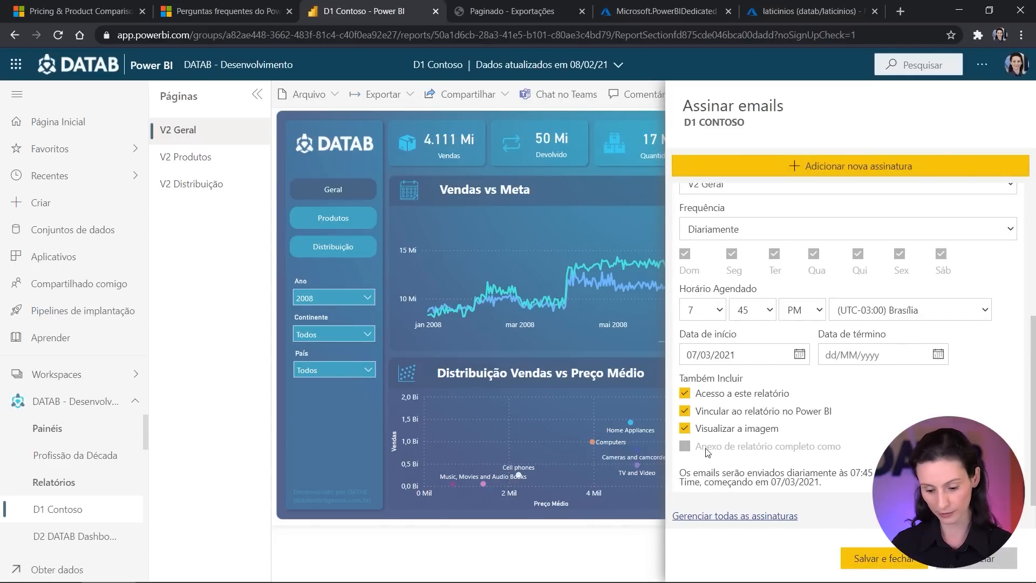
mouse_move(766, 448)
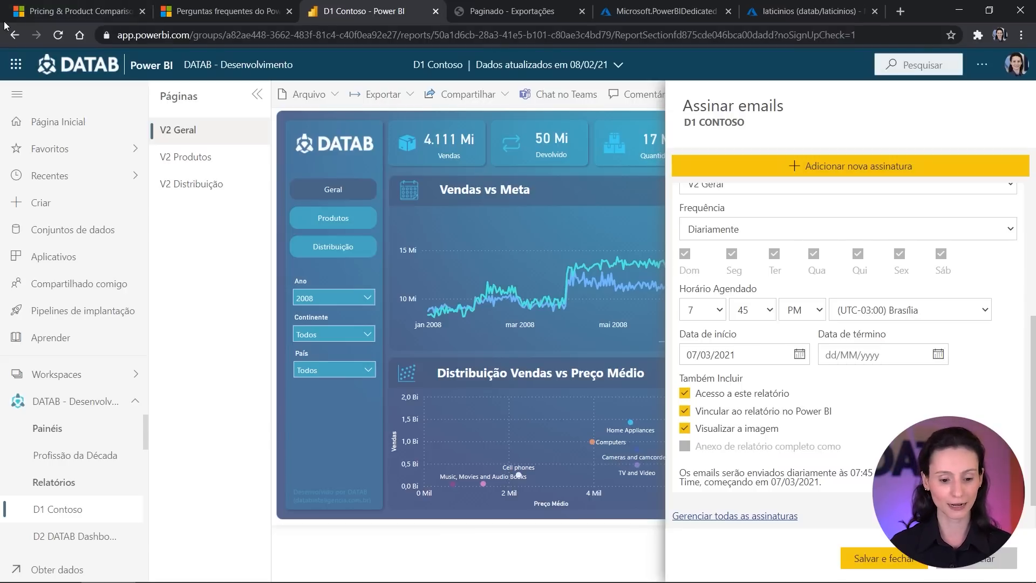
Consult the Power BI pricing comparison page and close the D1 Contoso subscription form without saving.
click(61, 12)
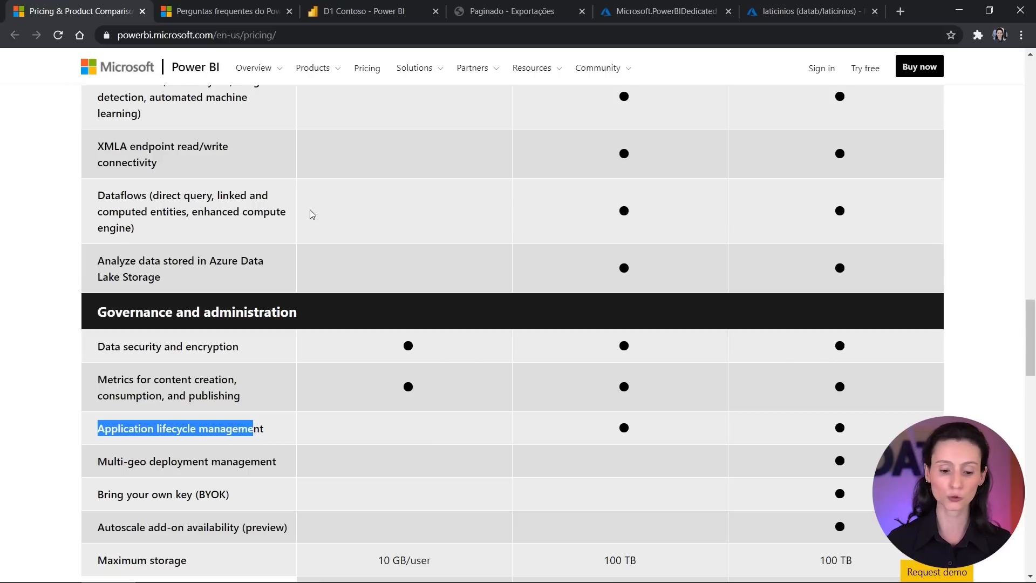
click(361, 12)
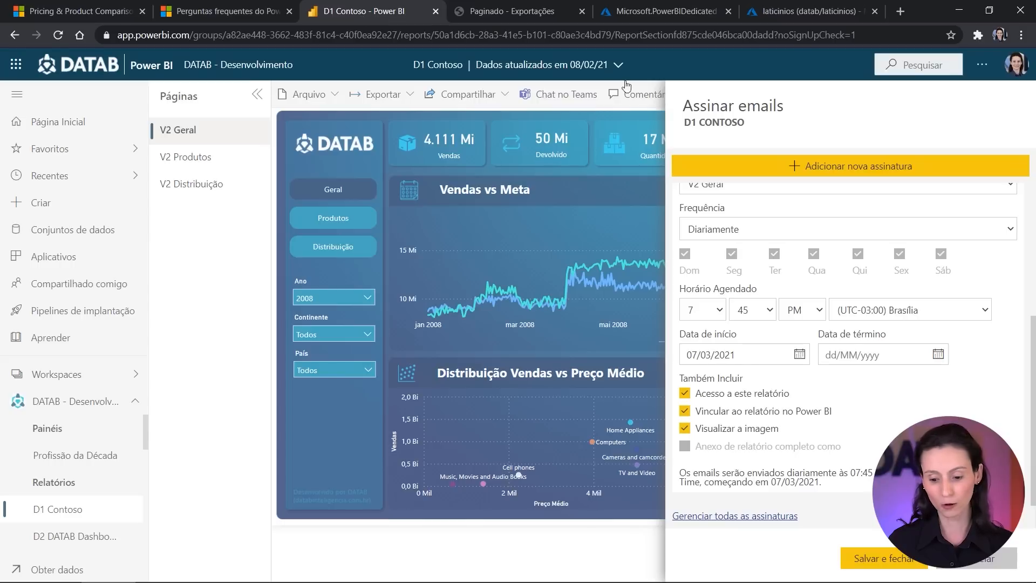
click(988, 561)
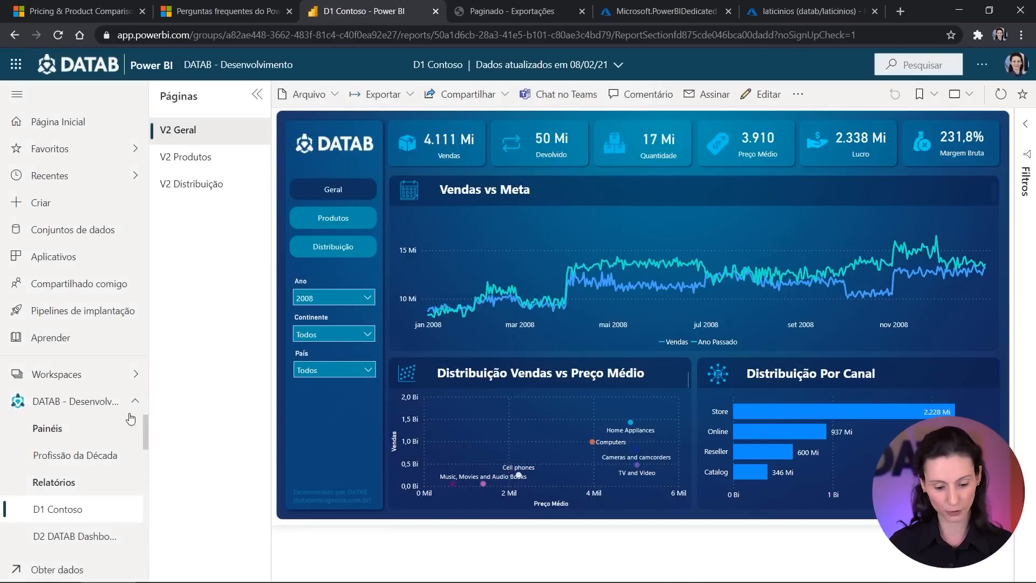
Open the PBI - Portfólio de Soluções workspace and show its Premium settings.
click(95, 378)
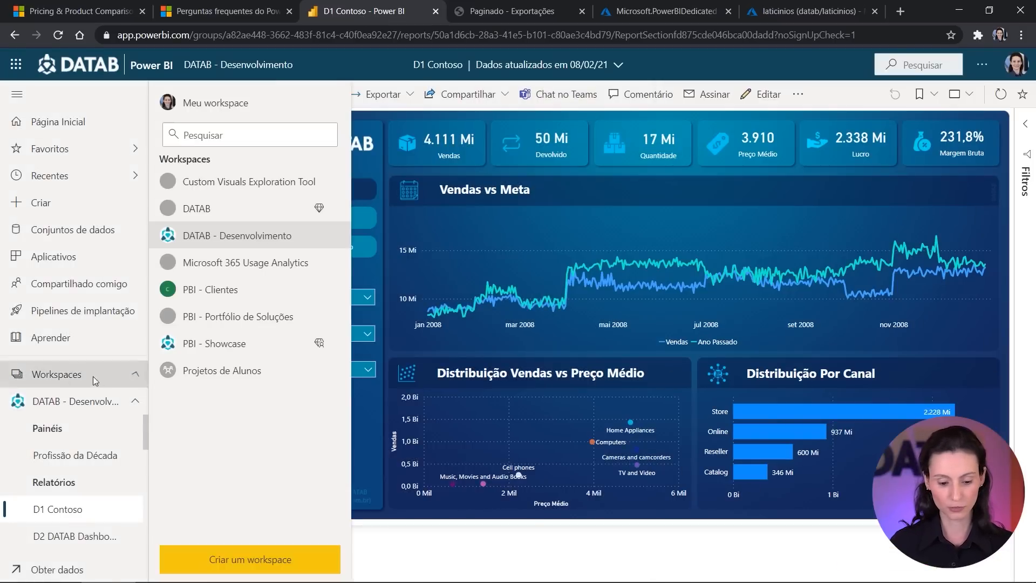
click(233, 318)
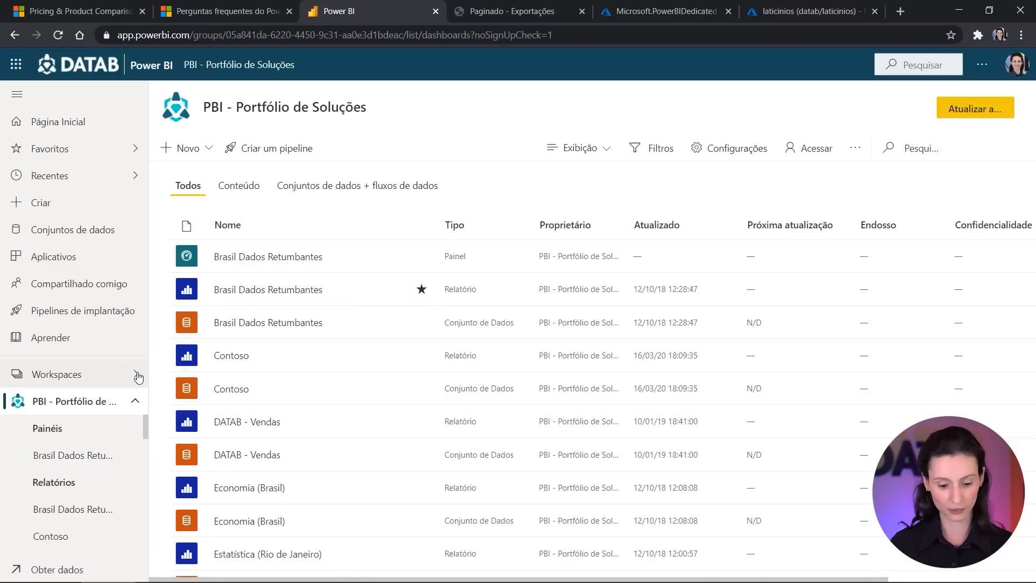
click(752, 156)
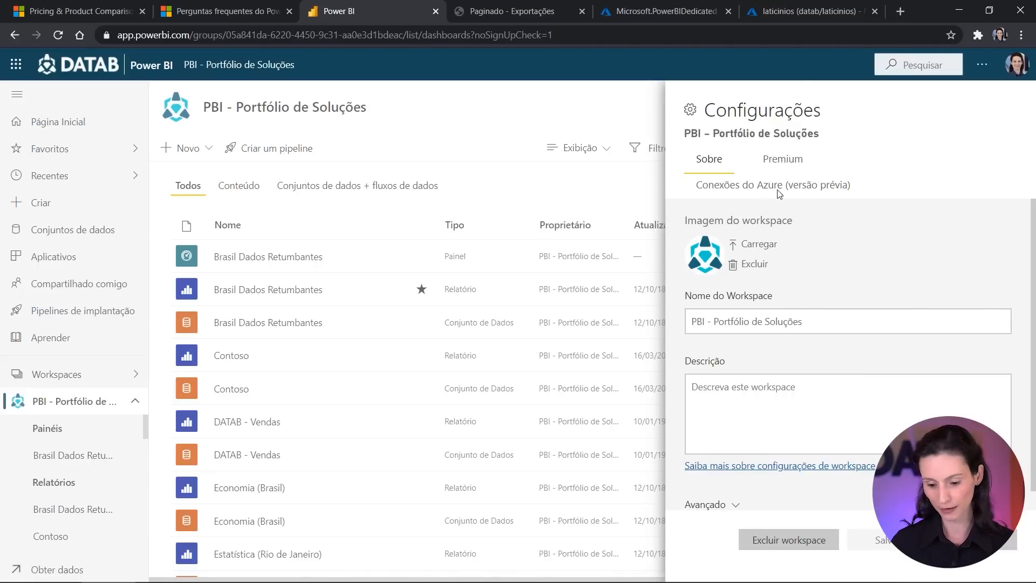
click(786, 160)
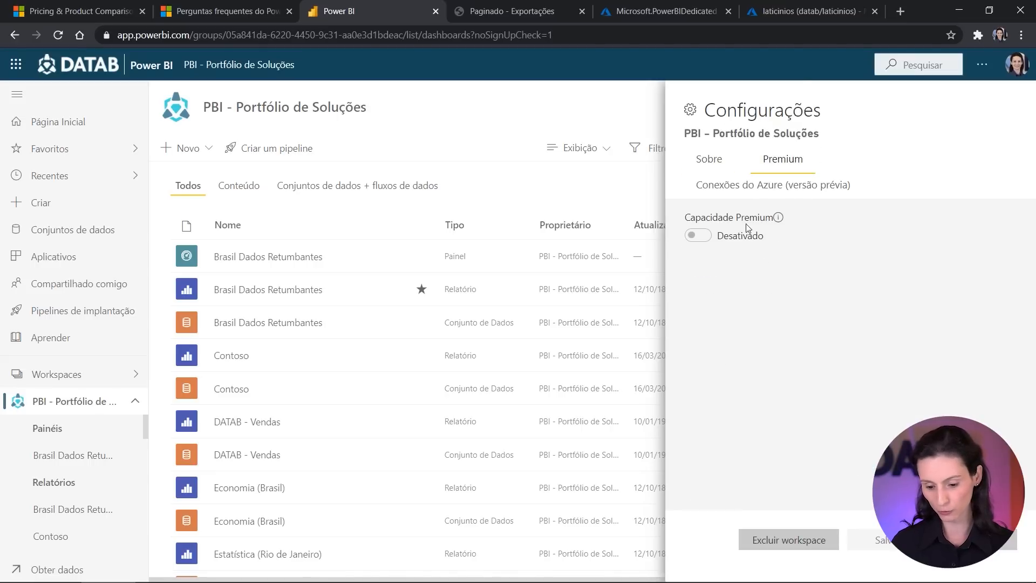
Enable Premium capacity for the workspace with Premium Per User - Reserved – Brazil South, save, and confirm the access change.
click(699, 236)
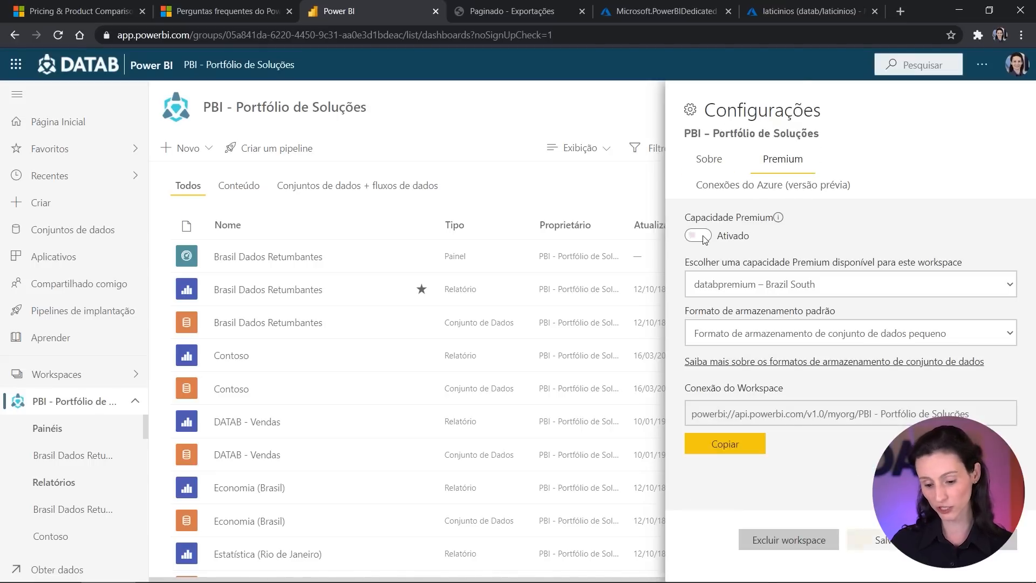
click(761, 286)
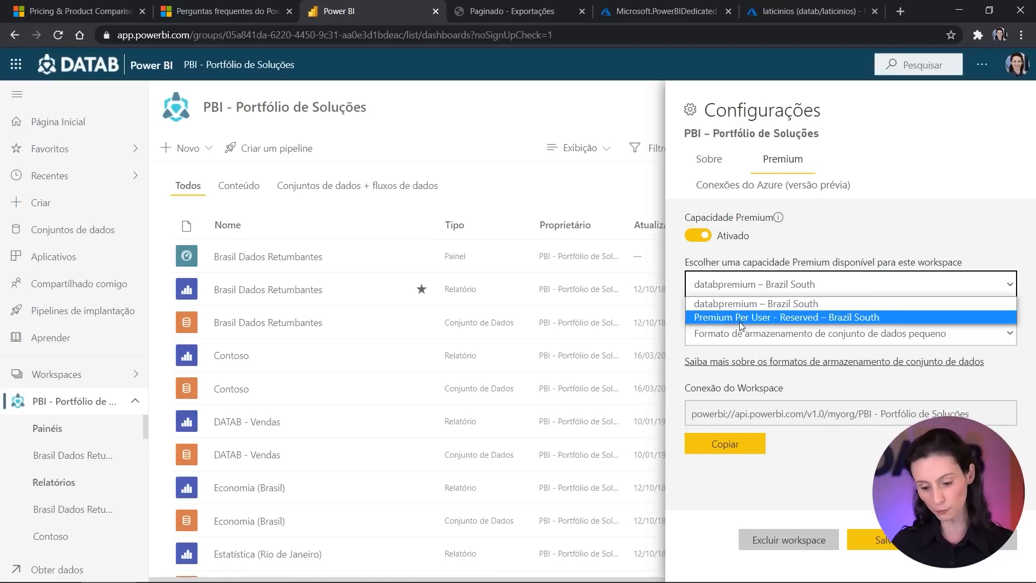
click(777, 318)
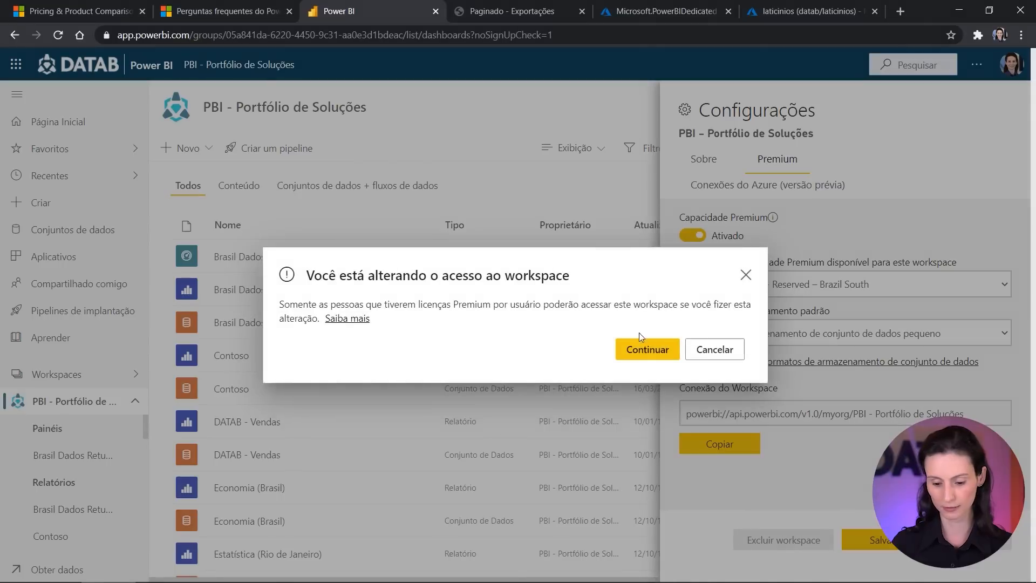
click(646, 348)
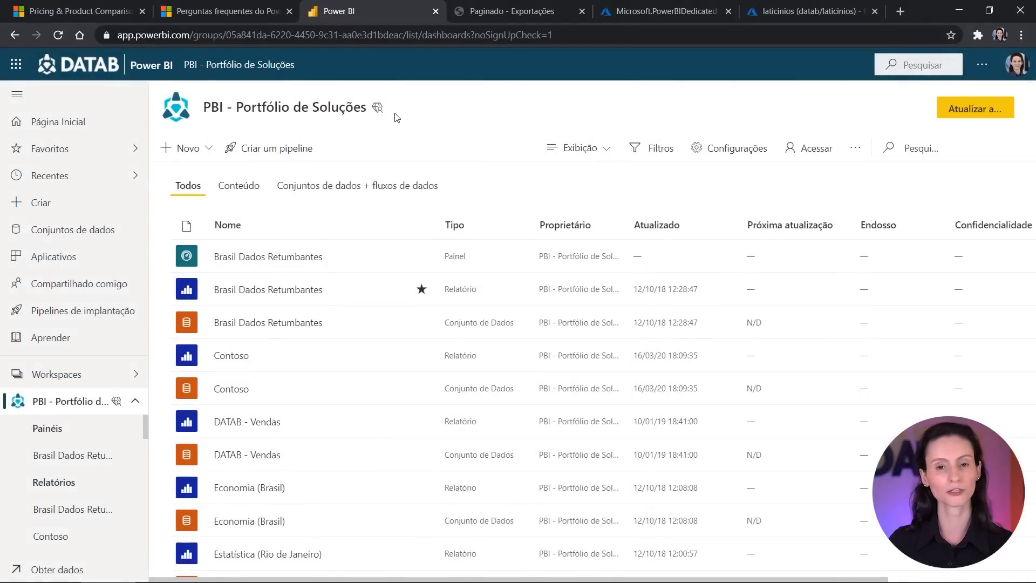
mouse_move(379, 111)
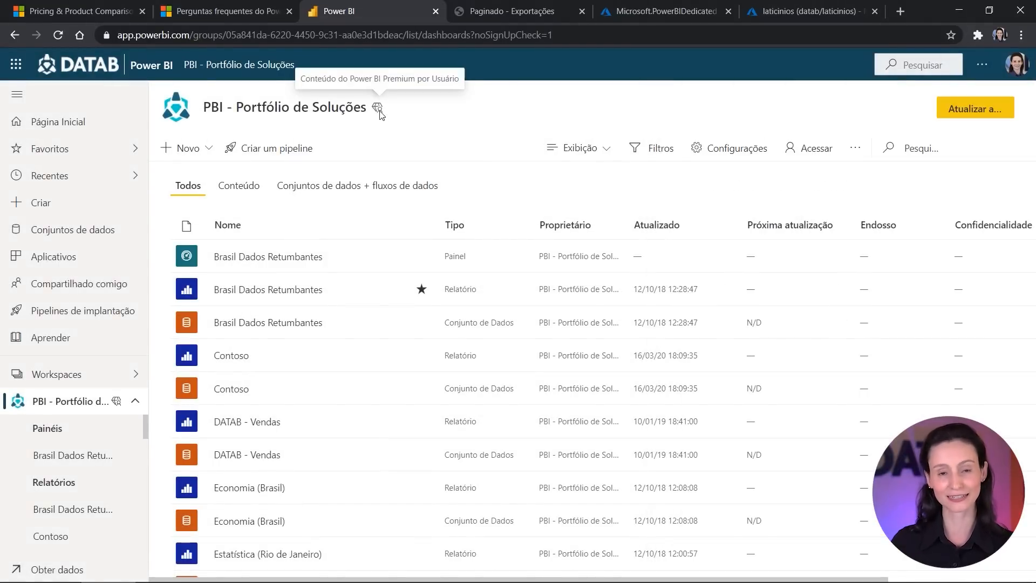